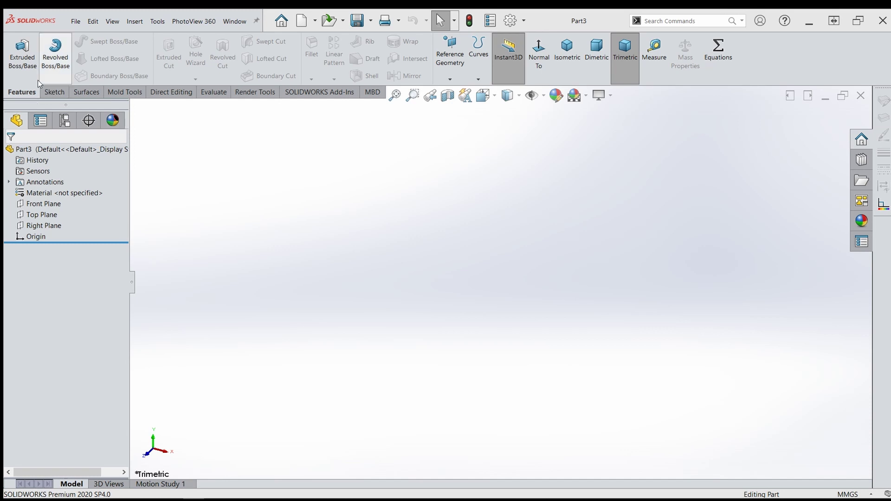
# Draw a 160 × 160 mm center rectangle at the origin on the Top Plane.
pyautogui.click(22, 52)
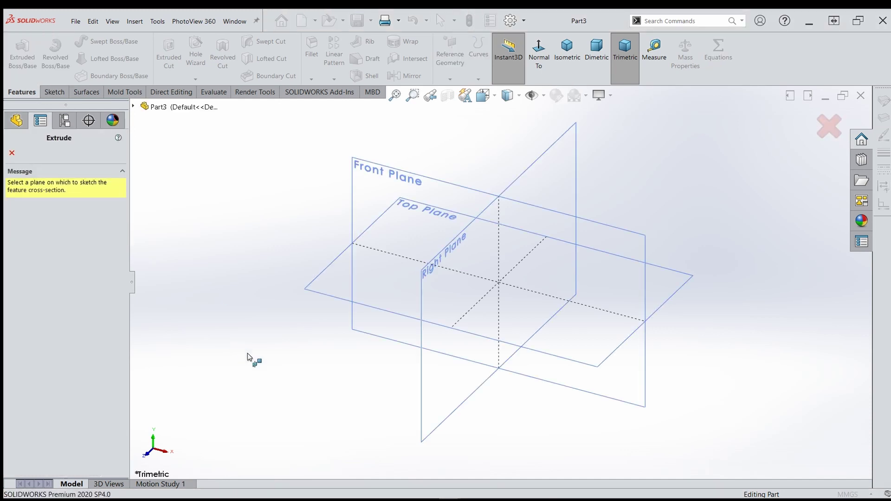
pyautogui.click(312, 289)
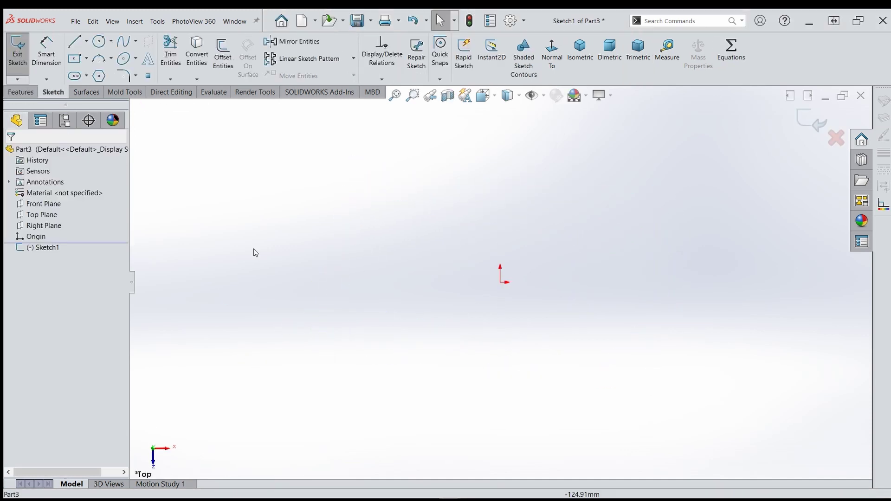
pyautogui.click(74, 58)
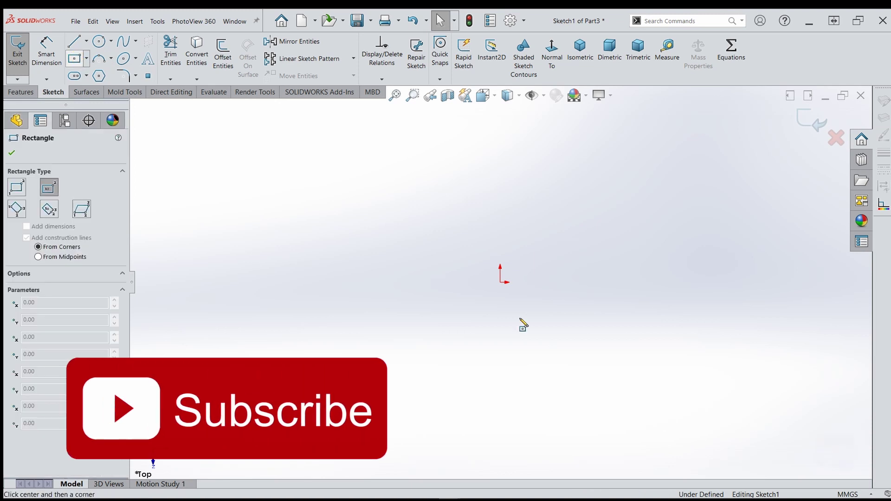
pyautogui.click(501, 282)
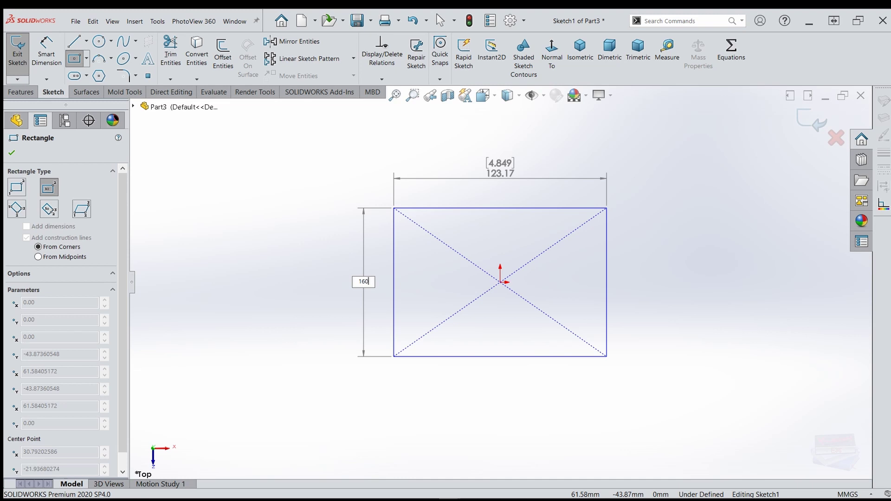
pyautogui.press('Tab')
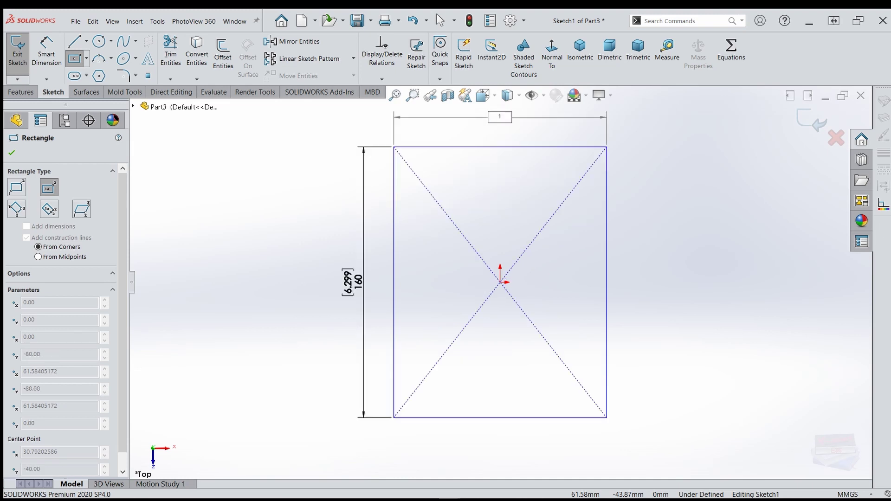
pyautogui.write('160')
pyautogui.press('Return')
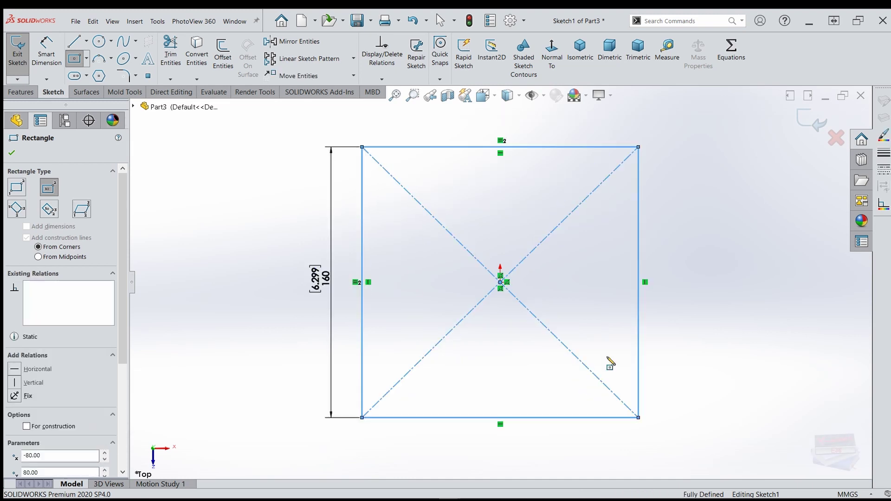
# Extrude the square sketch 10 mm into the base plate, Boss-Extrude1.
pyautogui.click(22, 93)
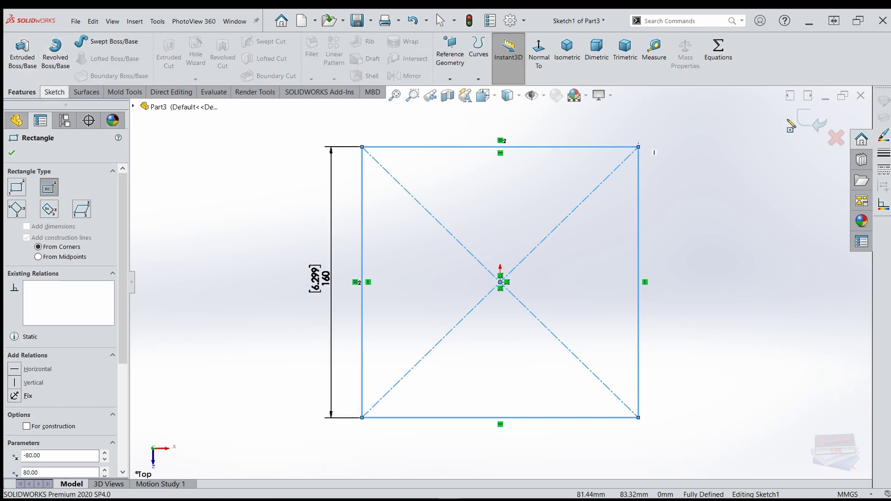
pyautogui.click(11, 154)
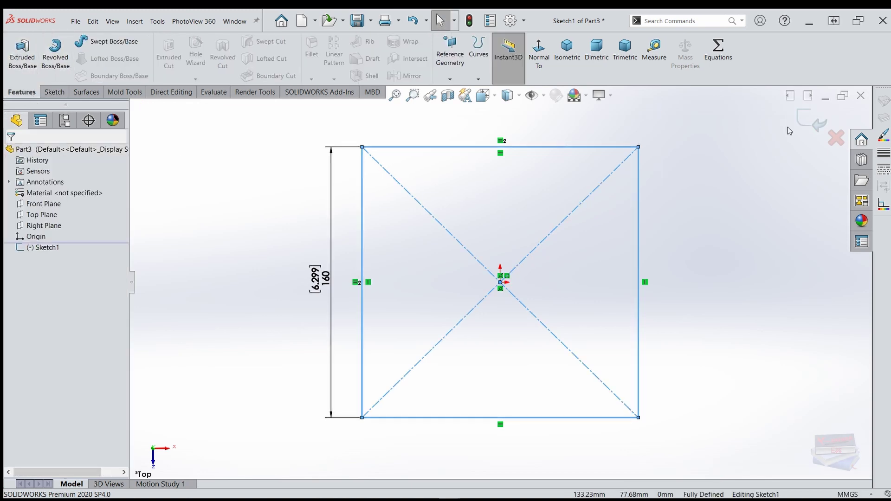
pyautogui.click(804, 117)
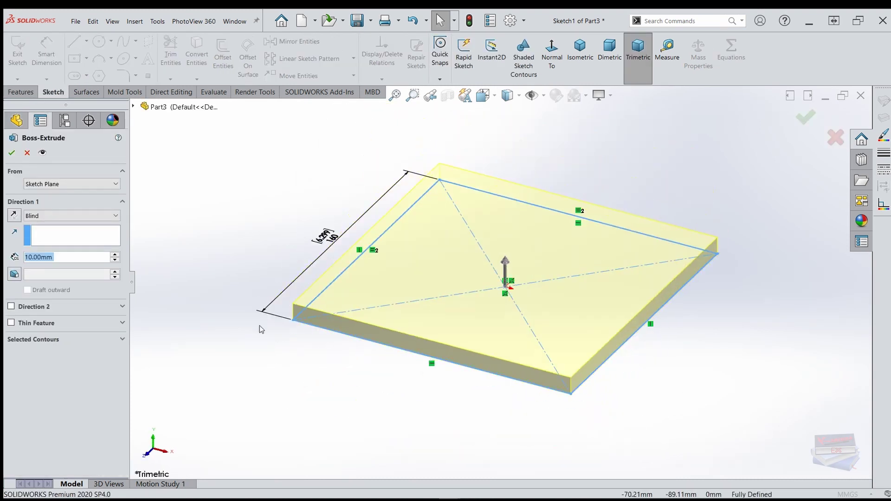
pyautogui.click(11, 153)
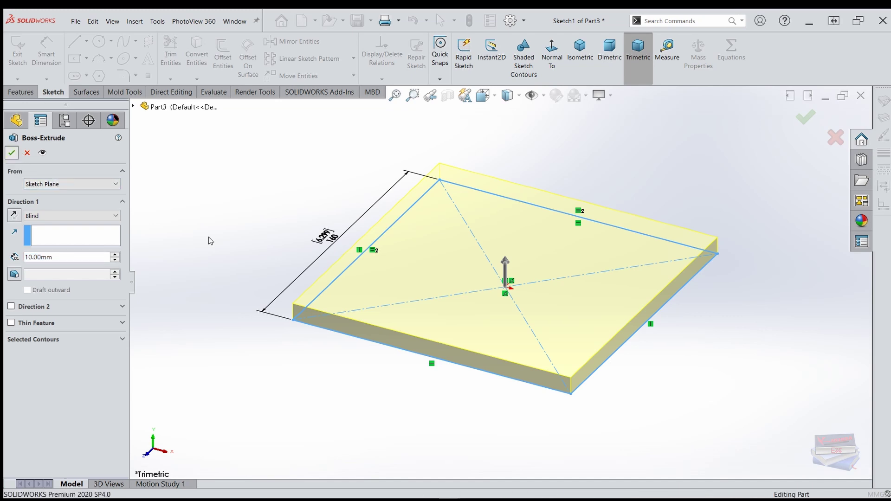
pyautogui.scroll(3, 513, 353)
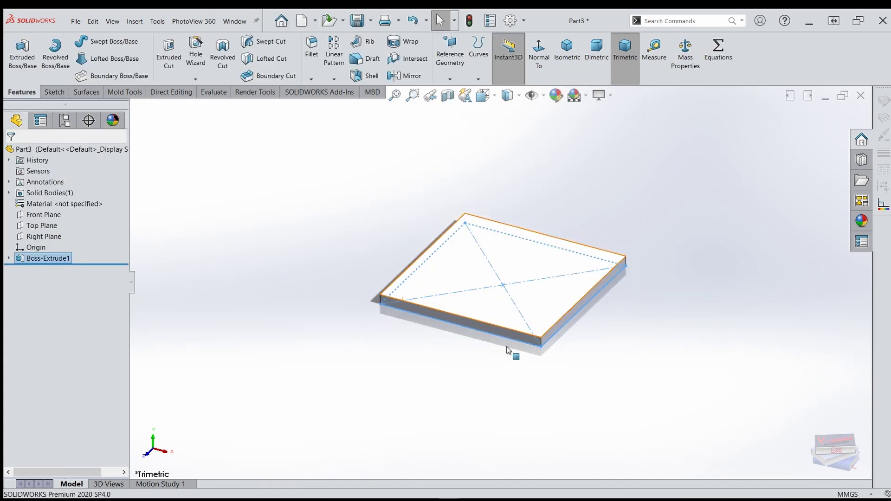
pyautogui.scroll(-1, 469, 207)
# Start a Front Plane sketch with a vertical then slanted line up from the plate's corner.
pyautogui.click(339, 239)
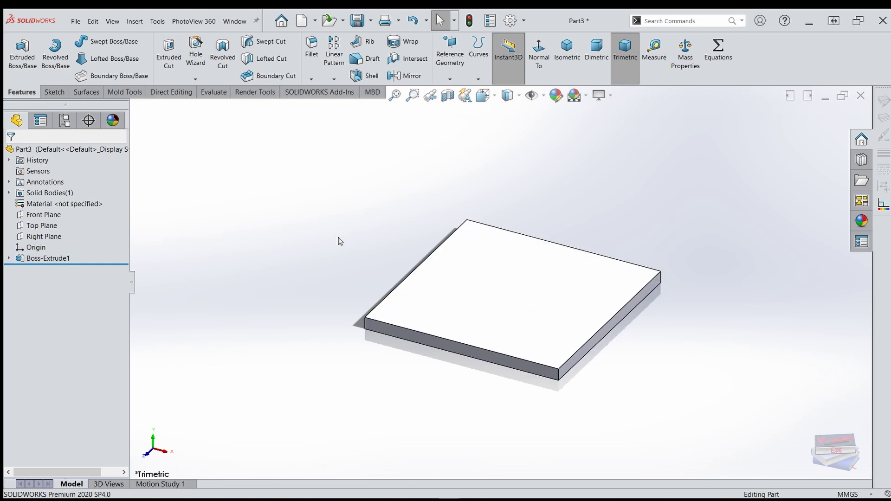
pyautogui.click(35, 217)
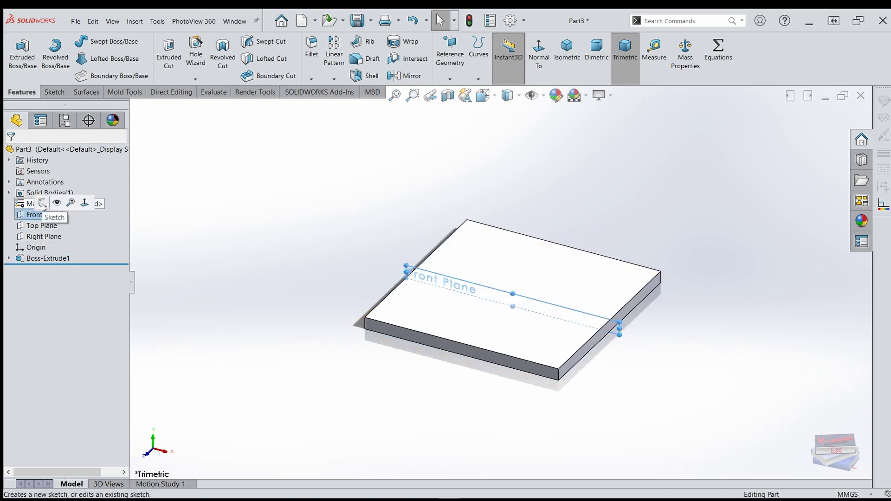
pyautogui.click(43, 203)
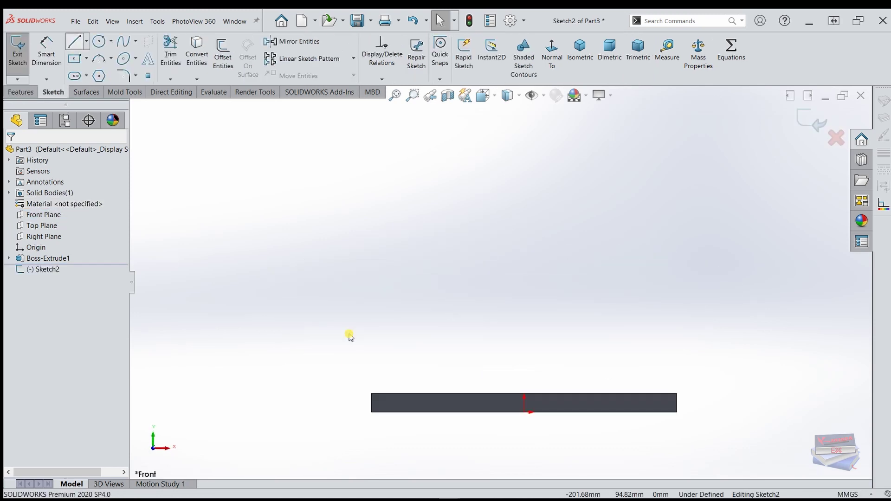
pyautogui.press('l')
pyautogui.click(372, 394)
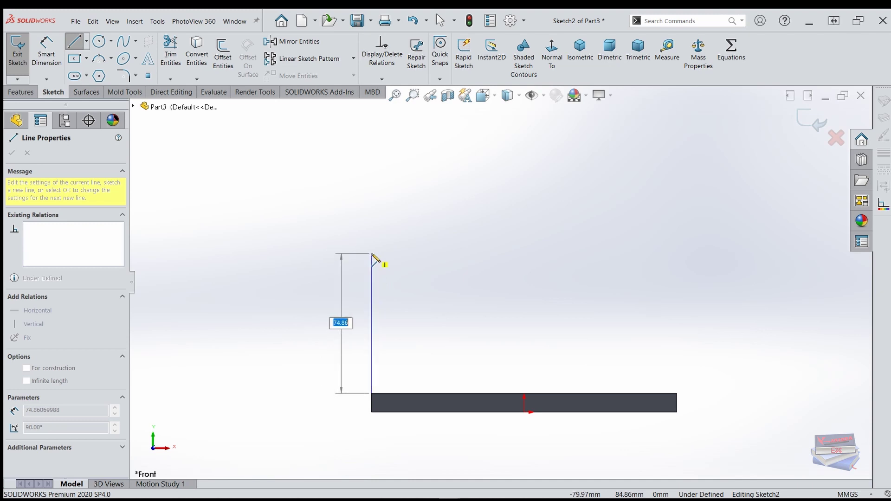
pyautogui.click(371, 315)
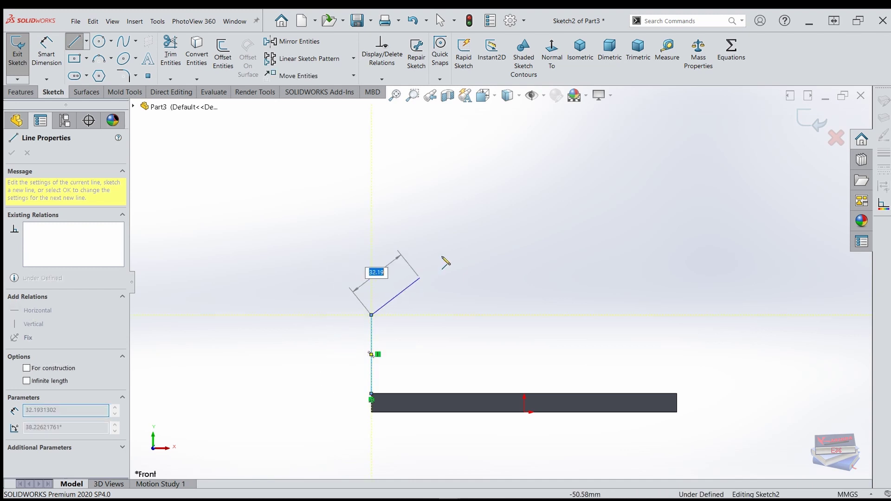
pyautogui.click(465, 200)
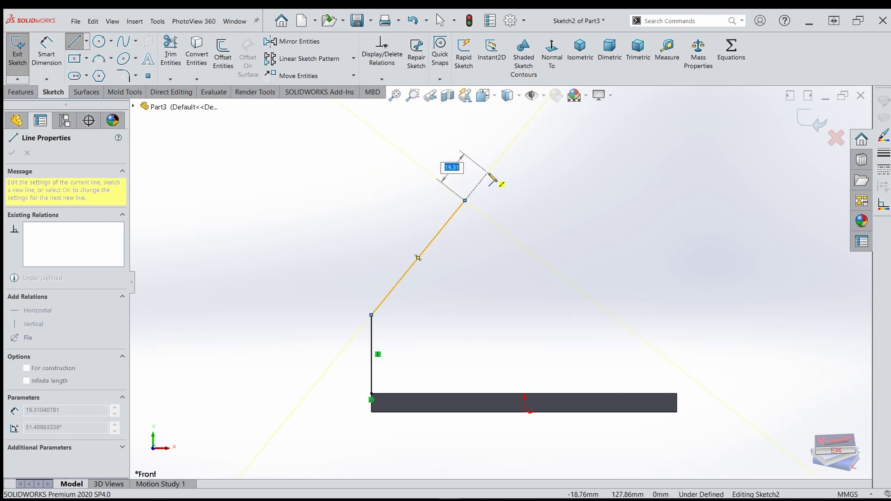
pyautogui.click(465, 201)
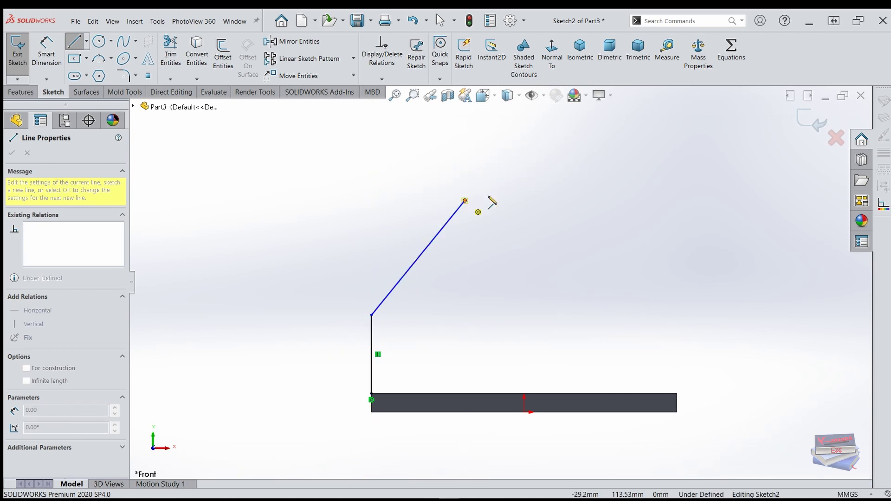
# Add the tangent-arc top and overhanging arm, then close the profile along the plate.
pyautogui.click(465, 201)
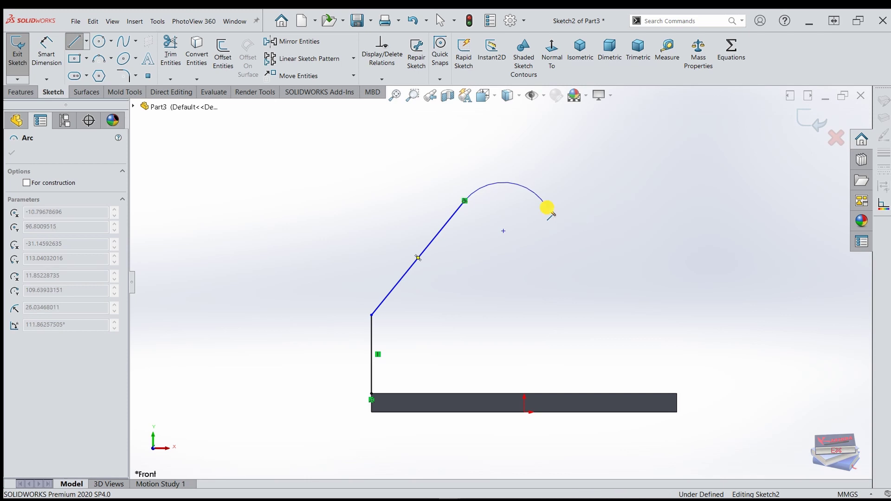
pyautogui.click(547, 207)
pyautogui.click(629, 208)
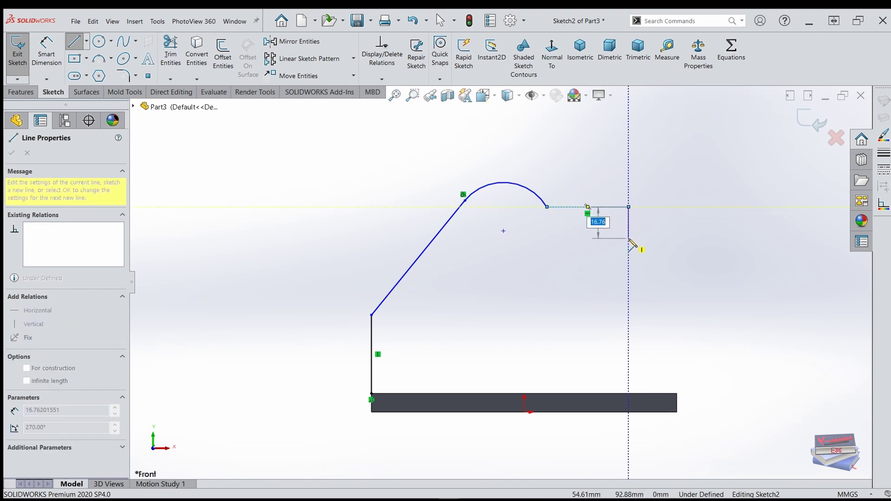
pyautogui.click(628, 239)
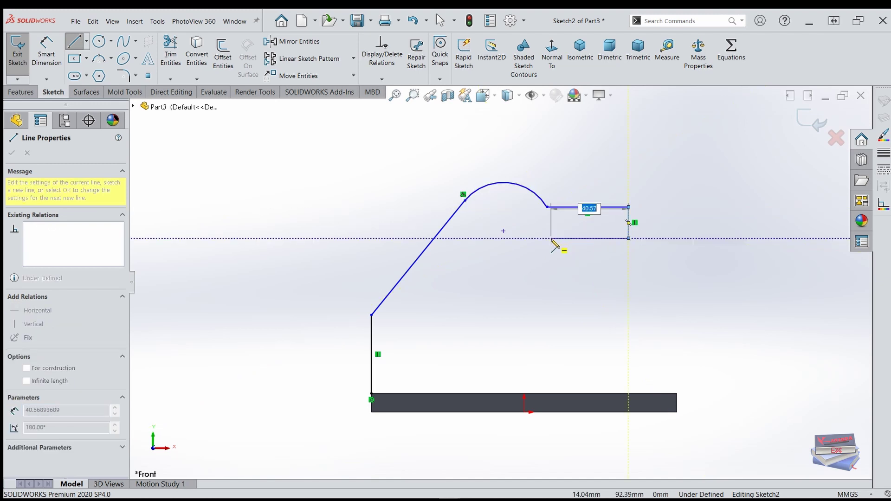
pyautogui.click(551, 239)
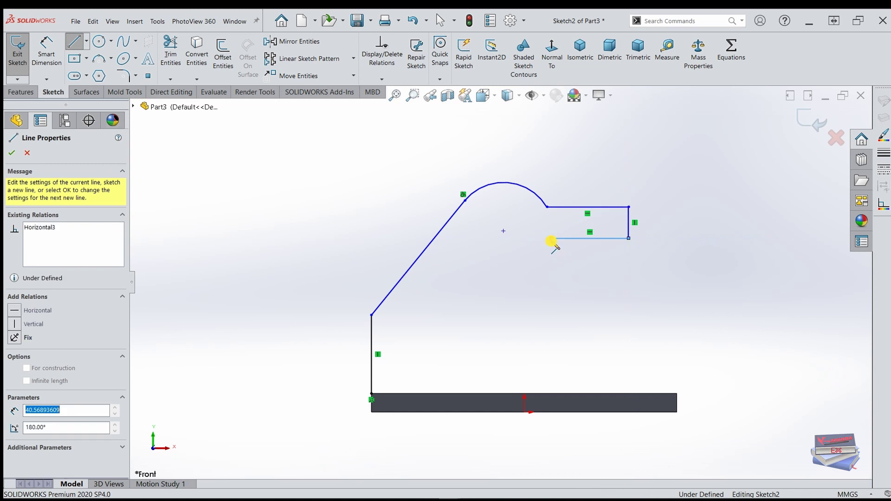
pyautogui.click(551, 393)
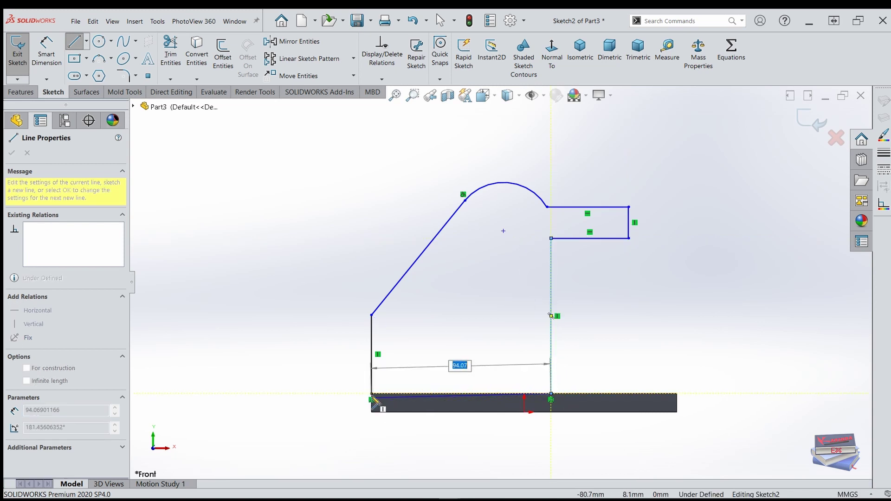
pyautogui.click(371, 393)
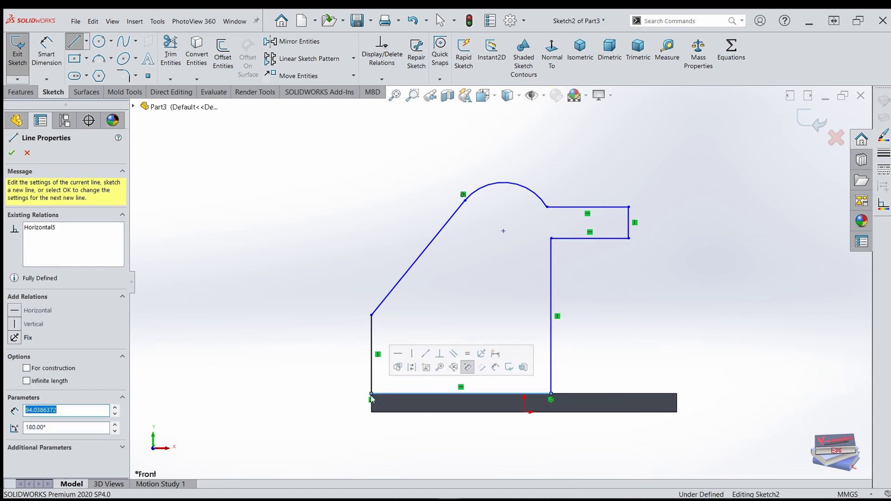
pyautogui.click(12, 154)
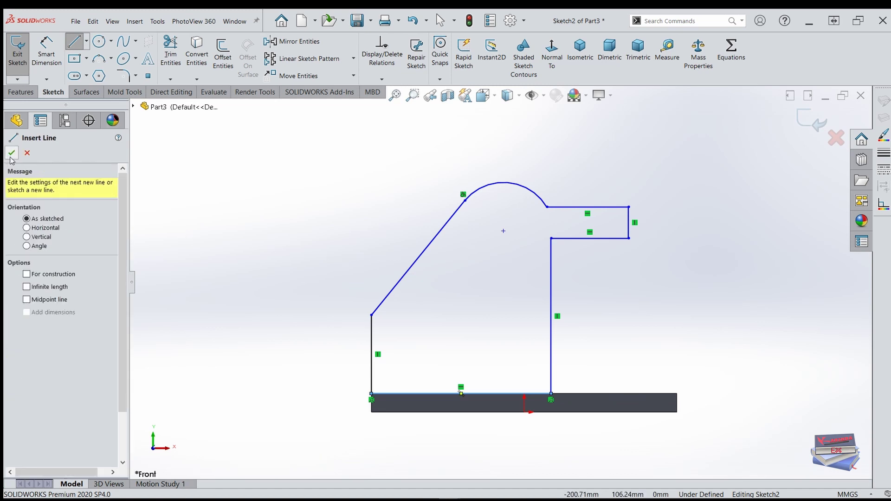
pyautogui.click(11, 154)
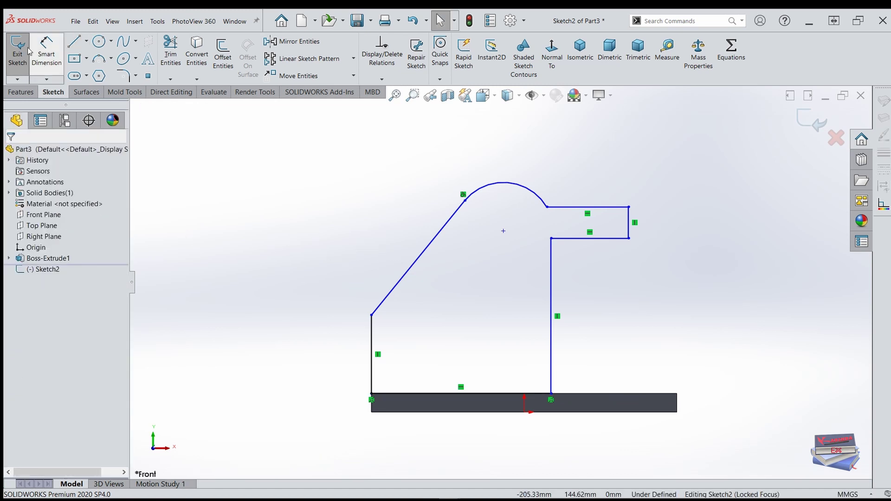
# Dimension the left side height to 50 mm and the arc centre height to 134.4 mm.
pyautogui.click(47, 51)
pyautogui.click(372, 372)
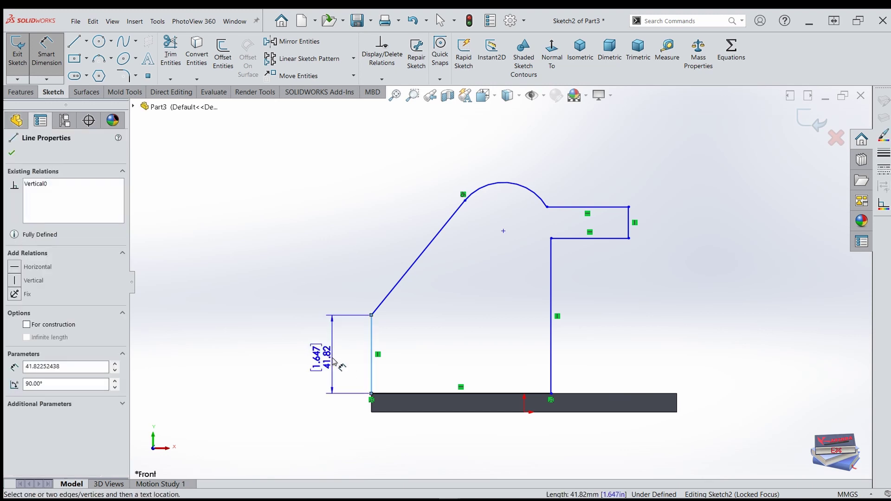
pyautogui.press('Escape')
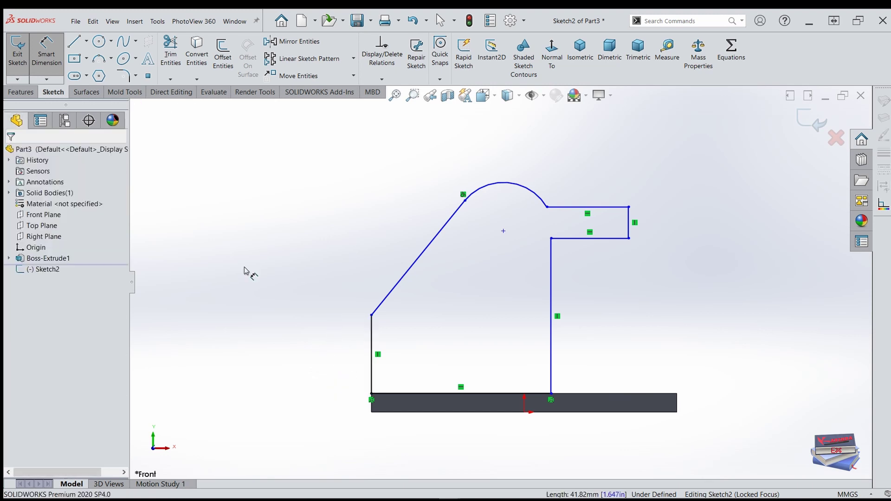
pyautogui.click(371, 316)
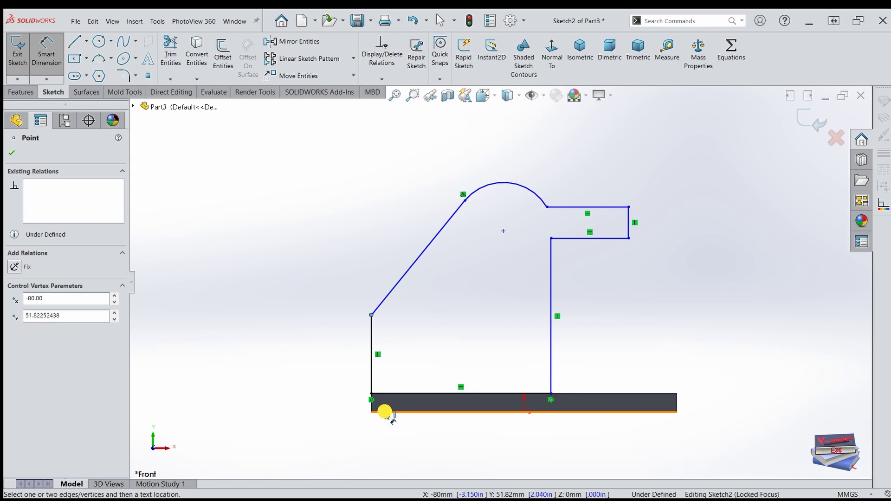
pyautogui.click(385, 411)
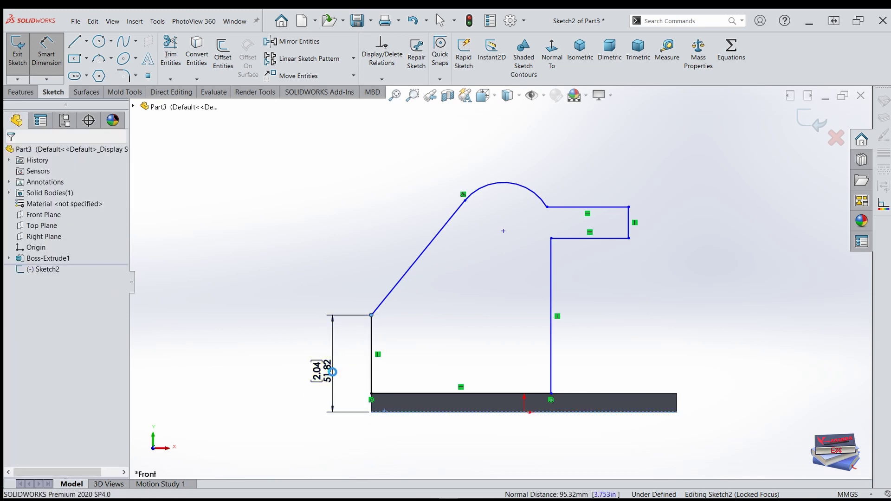
pyautogui.click(332, 372)
pyautogui.press('Return')
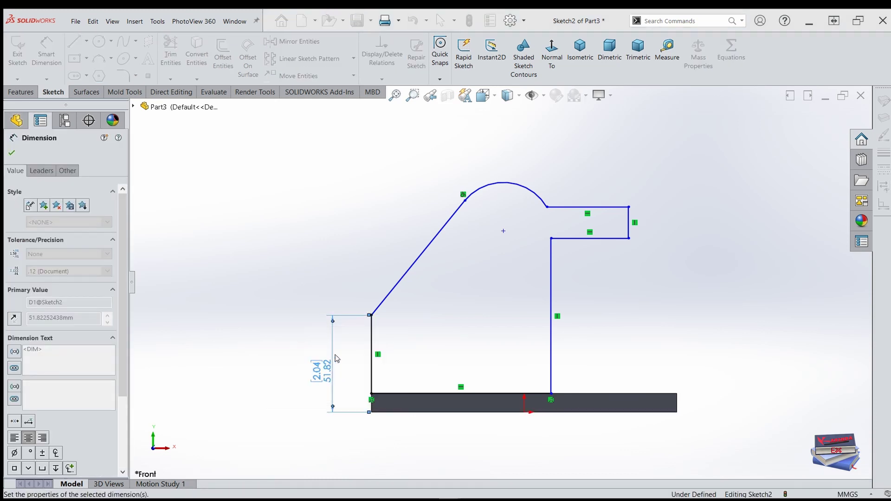
pyautogui.click(402, 412)
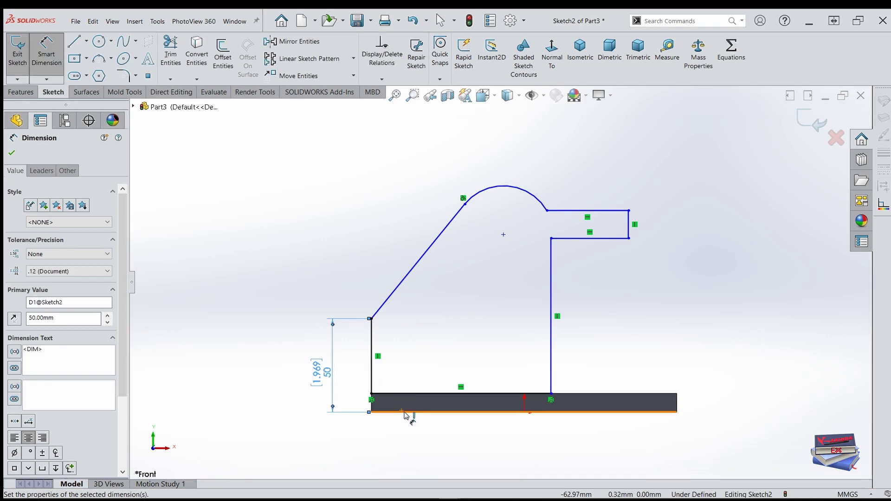
pyautogui.click(456, 243)
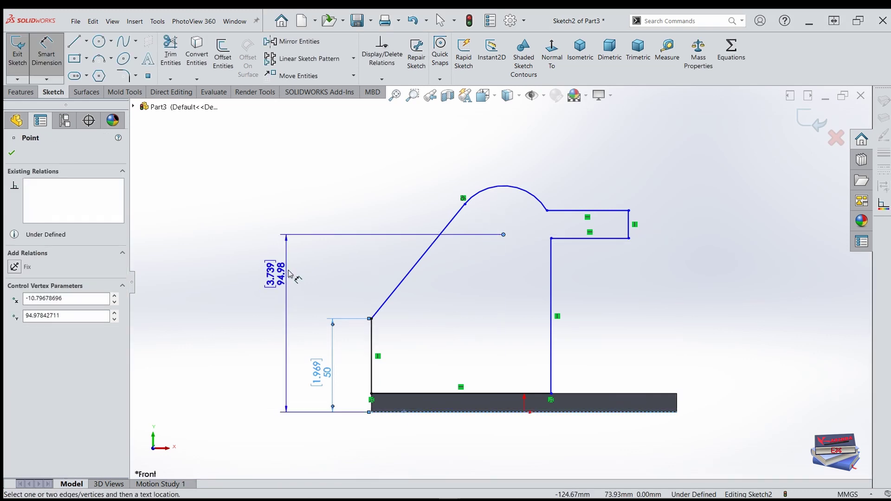
pyautogui.click(273, 332)
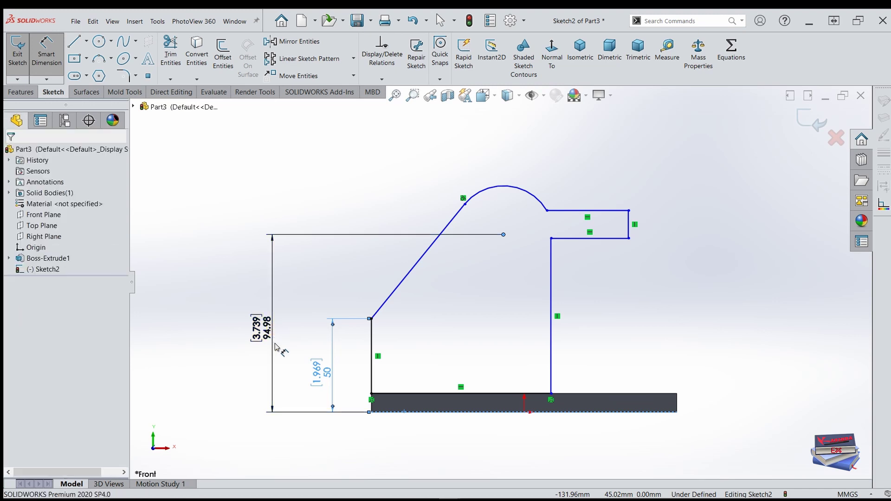
pyautogui.write('134.')
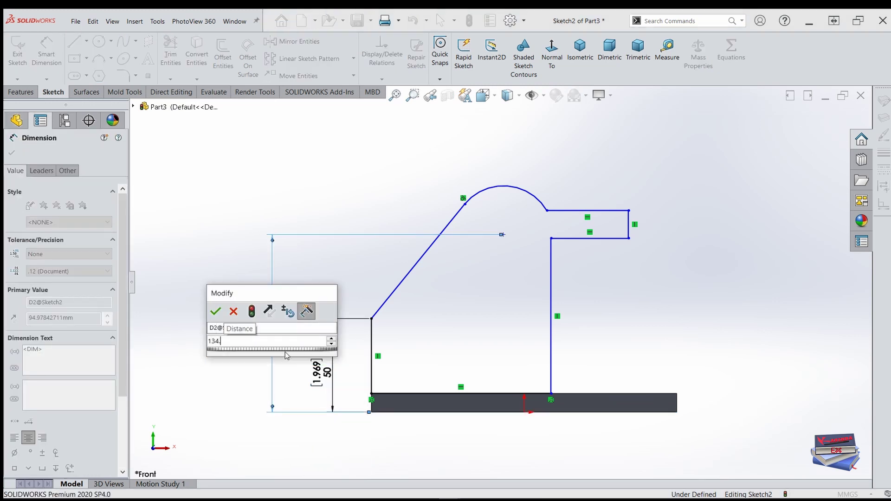
pyautogui.write('4')
pyautogui.click(215, 311)
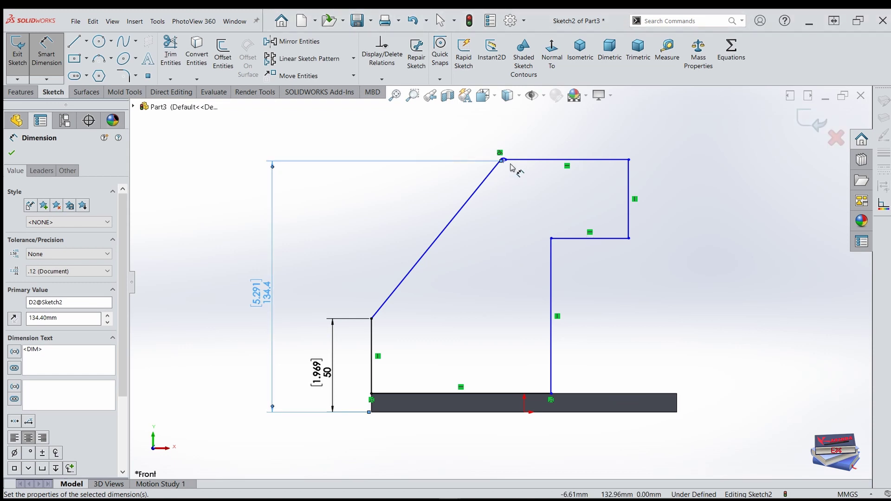
# Set the arc radius to R40 and the arm thickness to 20 mm.
pyautogui.scroll(-5, 512, 168)
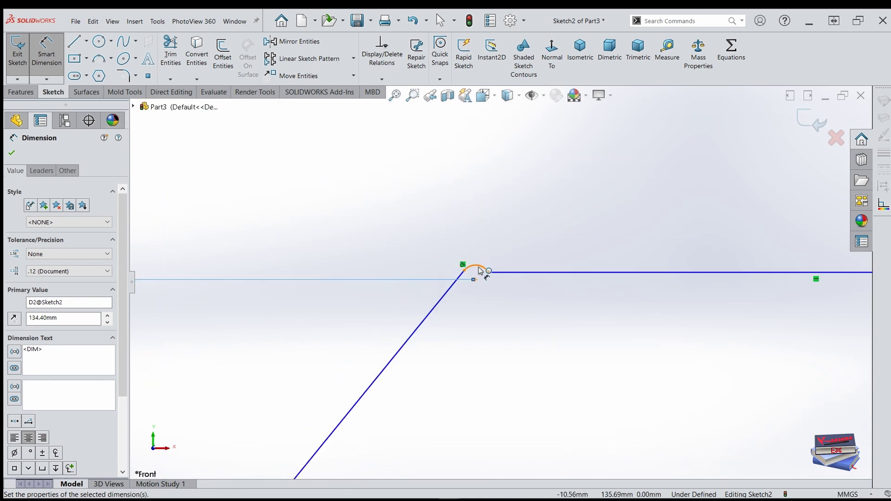
pyautogui.click(480, 270)
pyautogui.scroll(3, 482, 307)
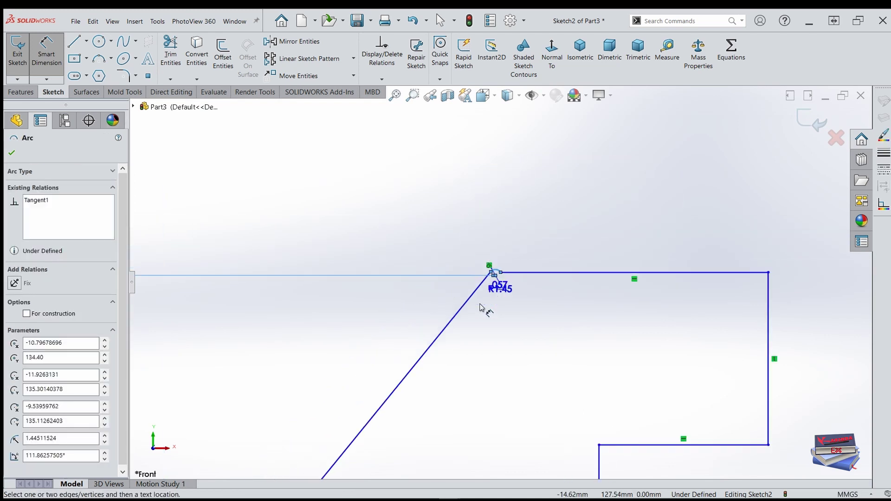
pyautogui.scroll(5, 480, 307)
pyautogui.click(537, 248)
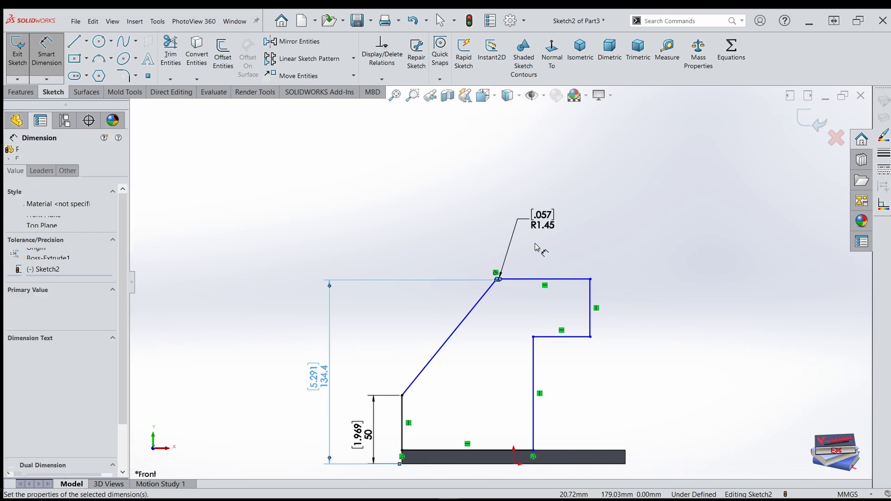
pyautogui.write('40')
pyautogui.press('Return')
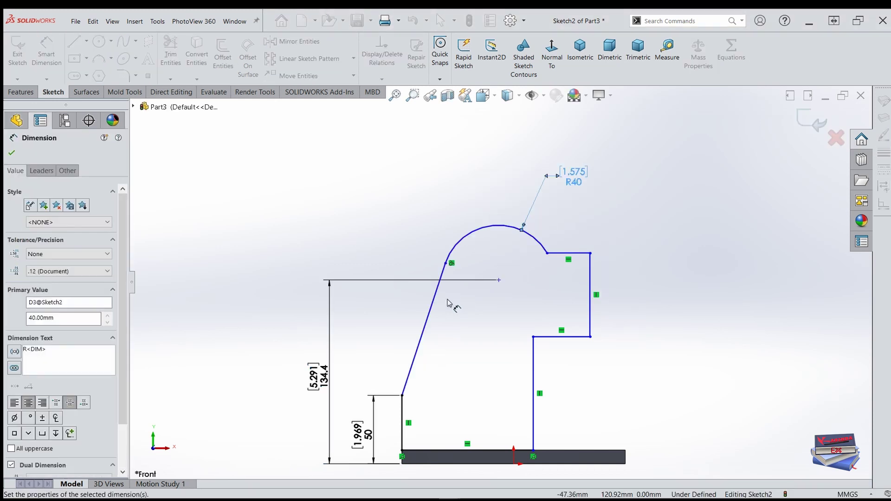
pyautogui.click(575, 337)
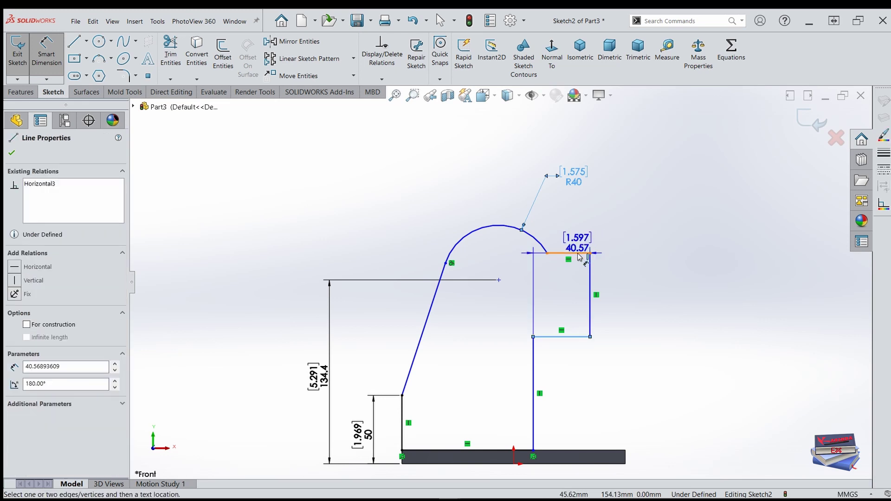
pyautogui.click(575, 253)
pyautogui.click(663, 295)
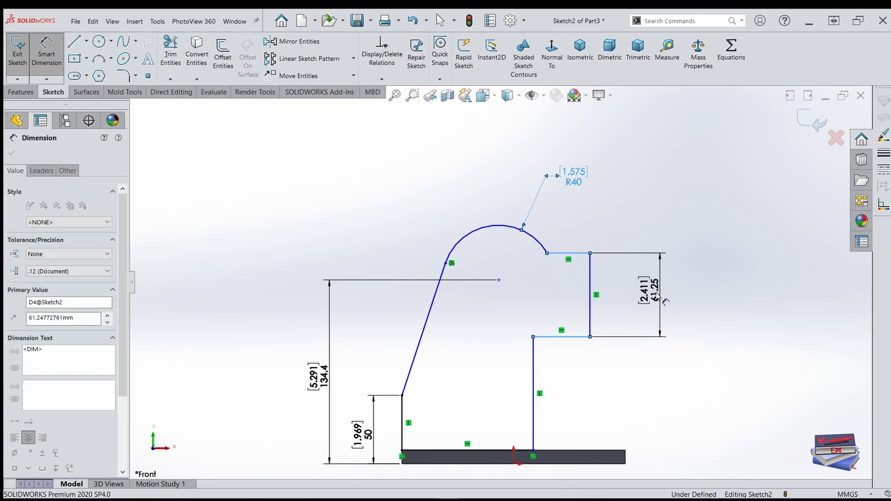
pyautogui.write('20')
pyautogui.click(604, 273)
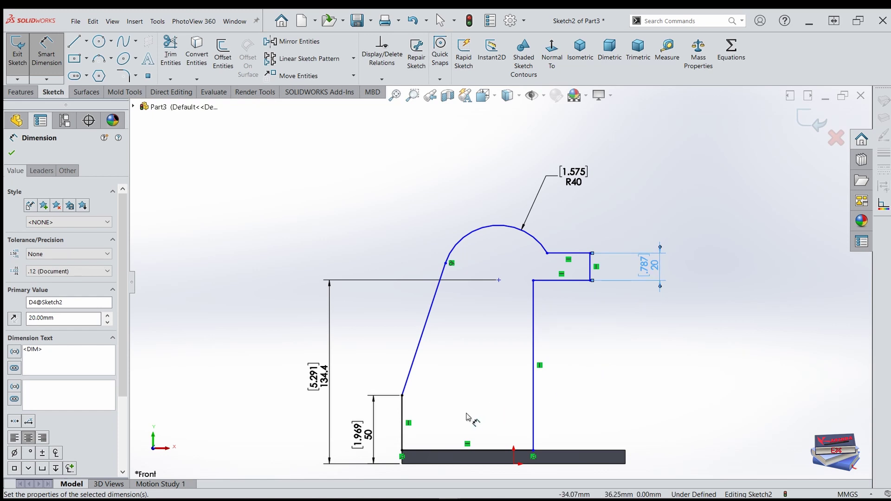
# Dimension the arc centre offset to 79.3 mm and the arm overhang to 50 mm.
pyautogui.press('z')
pyautogui.click(498, 281)
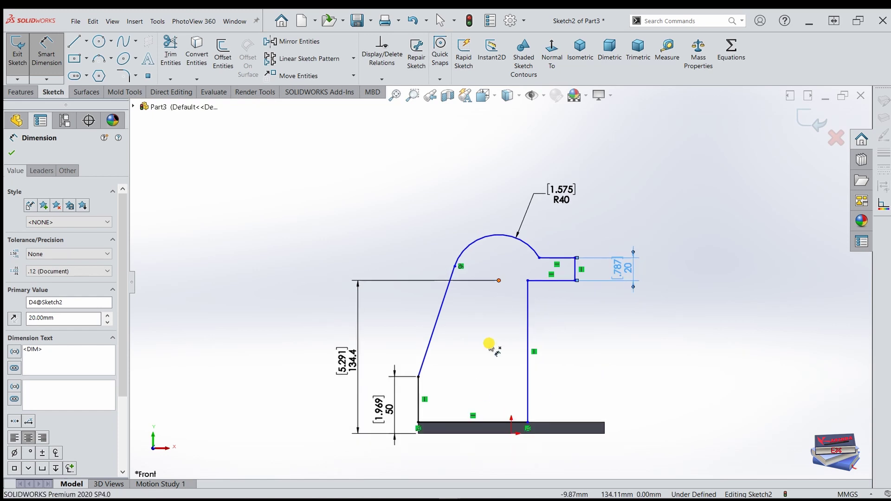
pyautogui.click(418, 392)
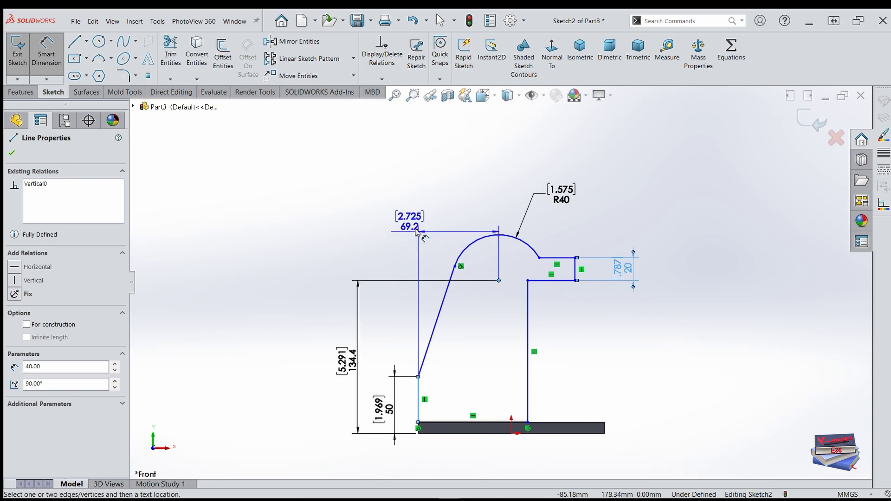
pyautogui.click(381, 229)
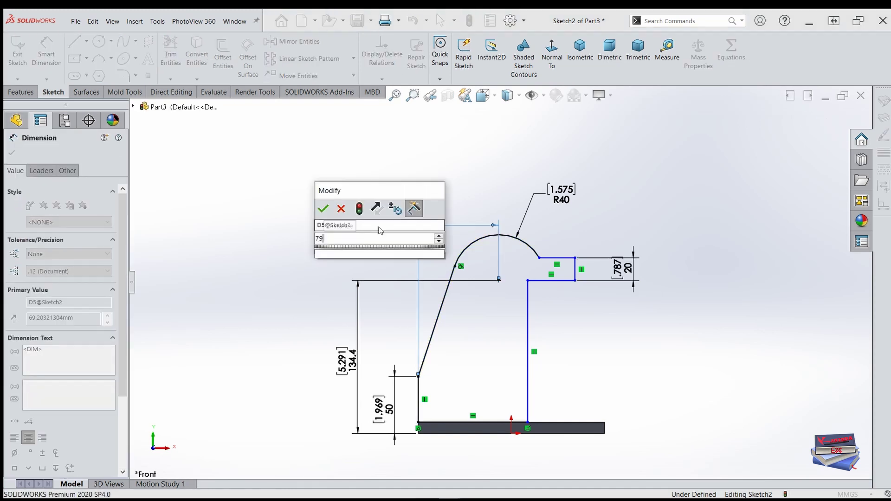
pyautogui.write('79.3')
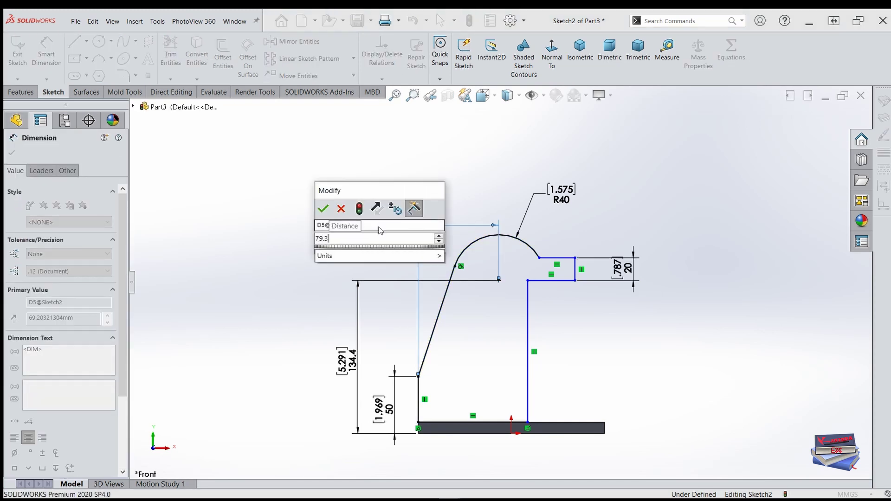
pyautogui.press('Return')
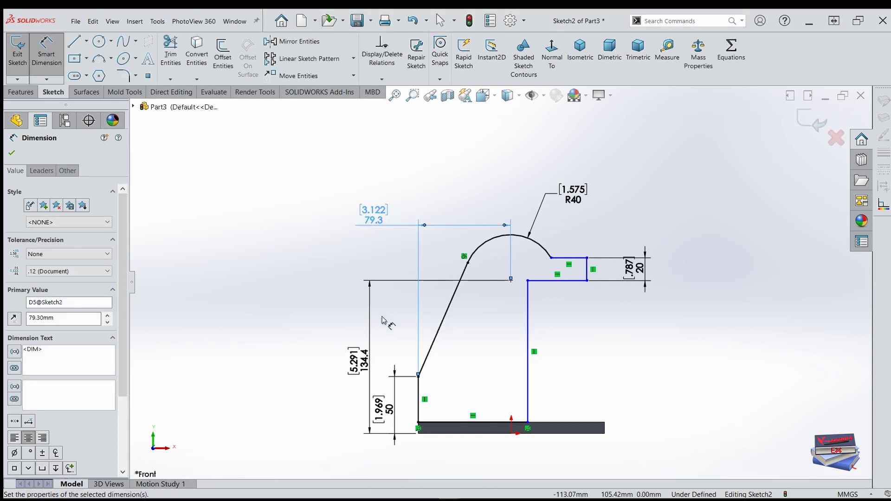
pyautogui.click(529, 301)
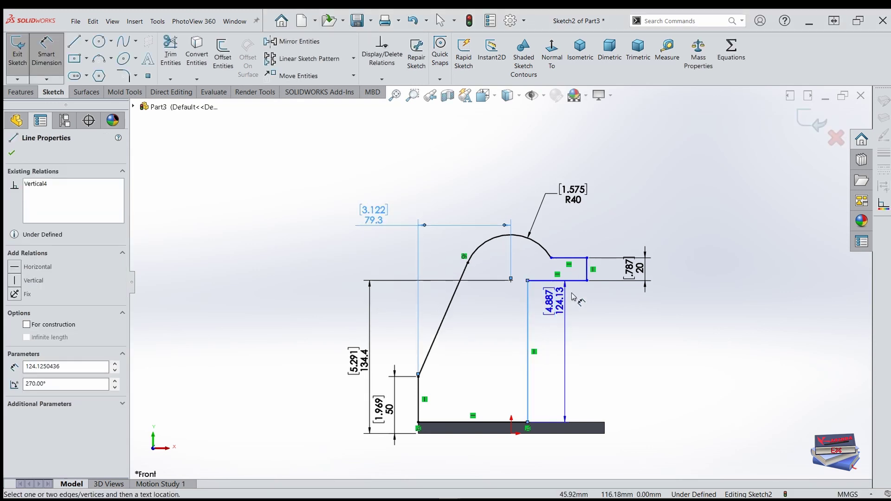
pyautogui.click(588, 274)
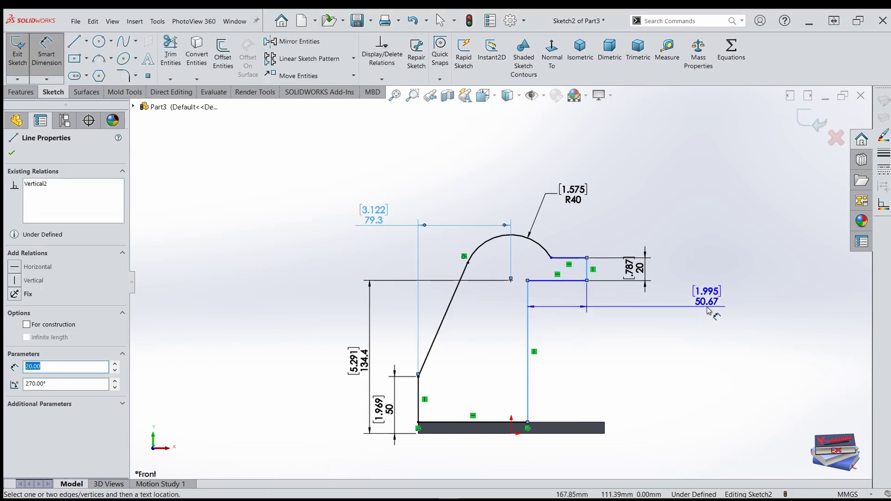
pyautogui.click(710, 311)
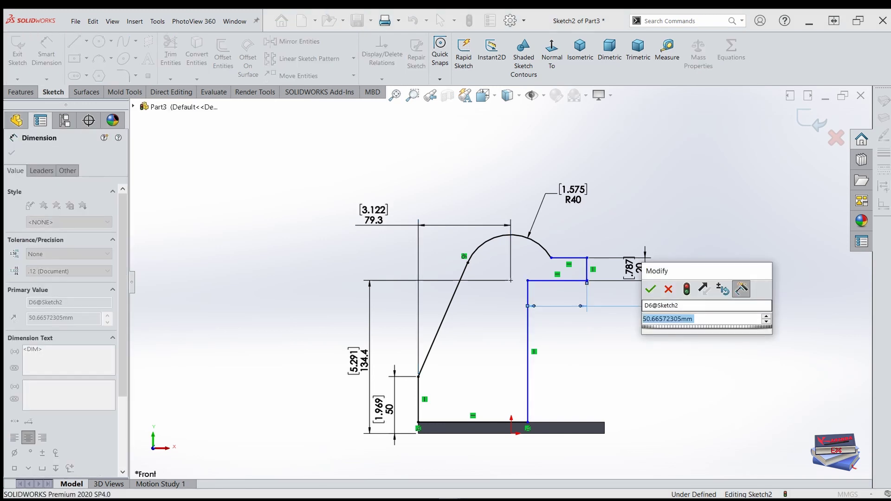
pyautogui.write('50')
pyautogui.press('Return')
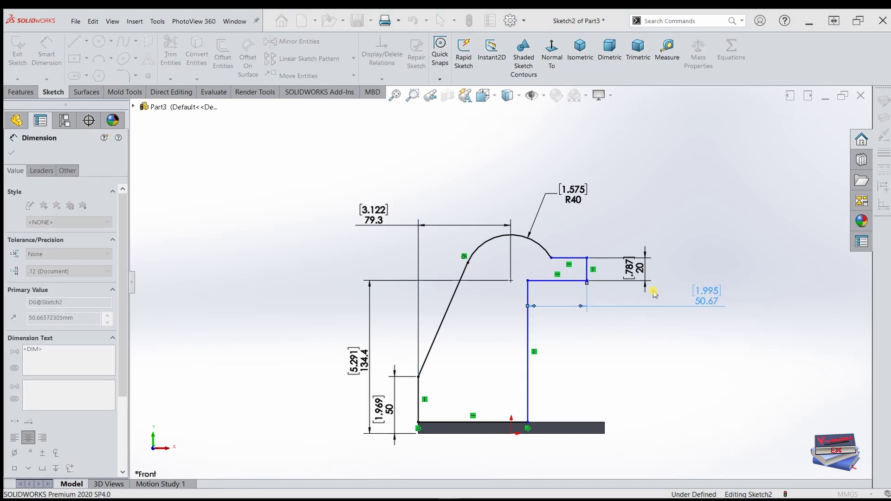
# Set the base extension to 49 mm and the overall profile height to 150 mm.
pyautogui.click(529, 403)
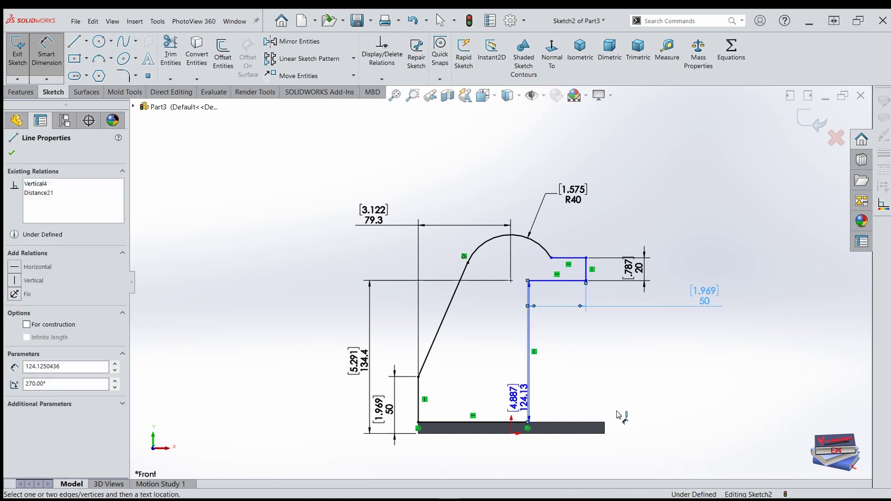
pyautogui.click(605, 422)
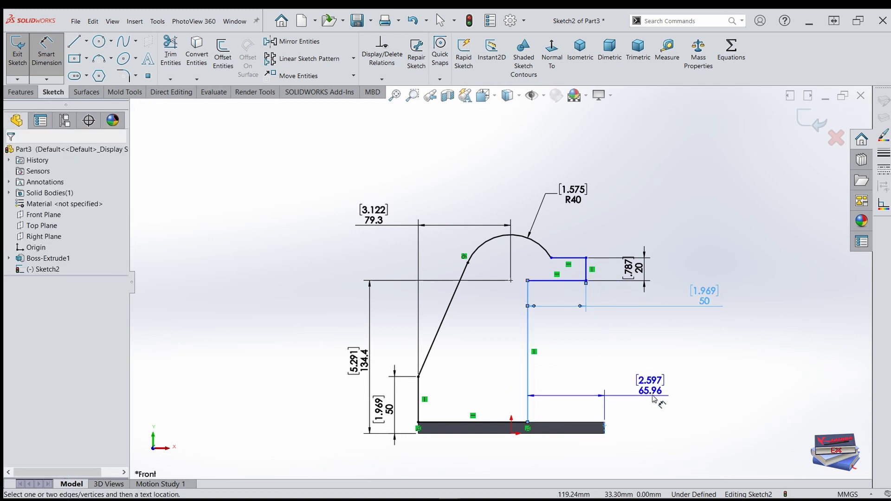
pyautogui.click(655, 397)
pyautogui.write('49')
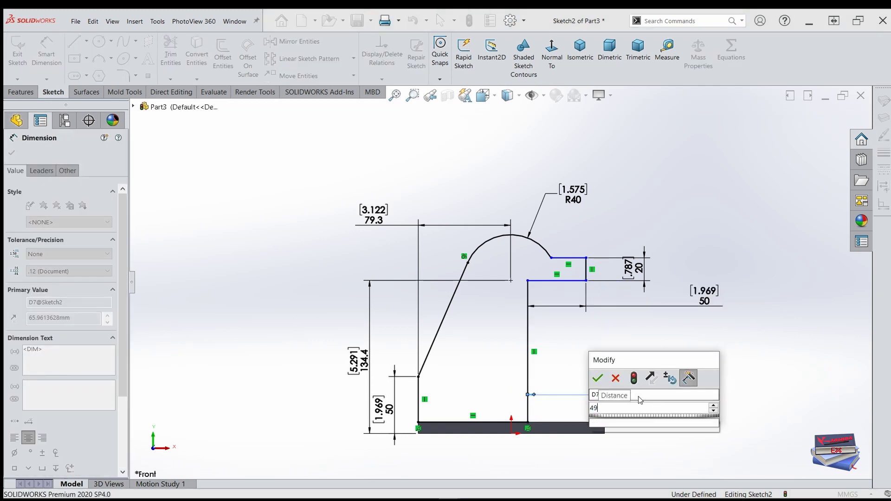
pyautogui.click(598, 378)
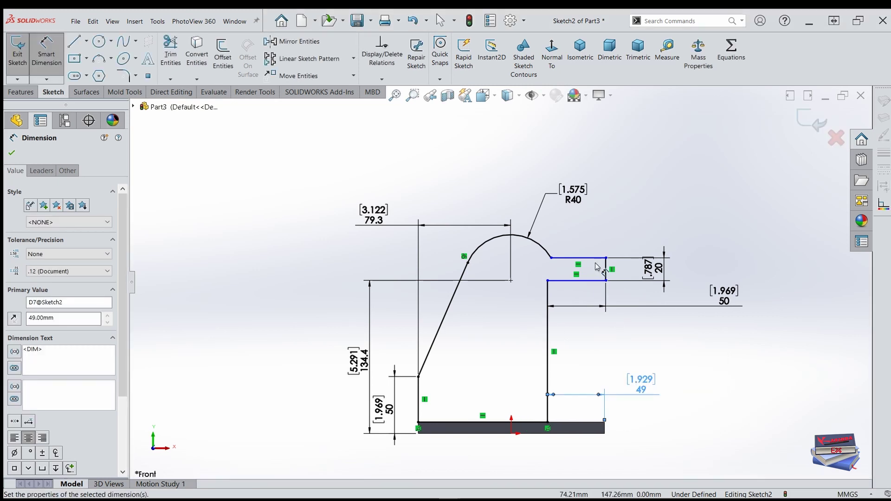
pyautogui.click(595, 258)
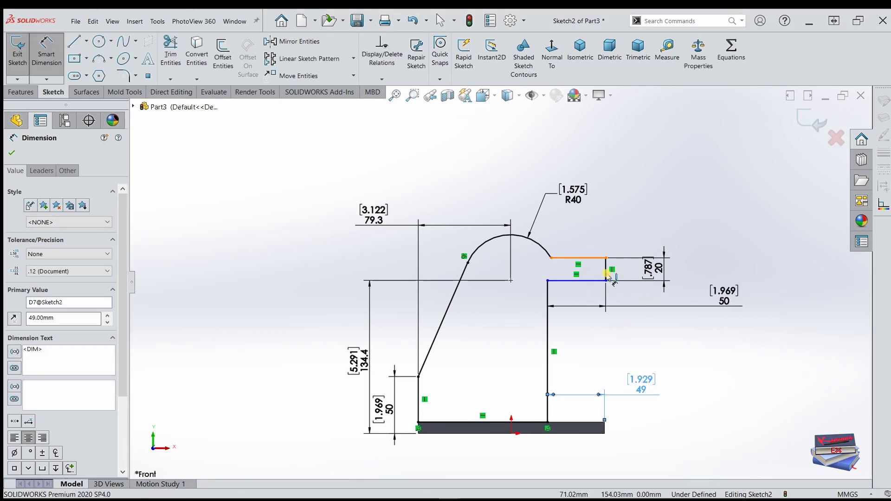
pyautogui.click(590, 424)
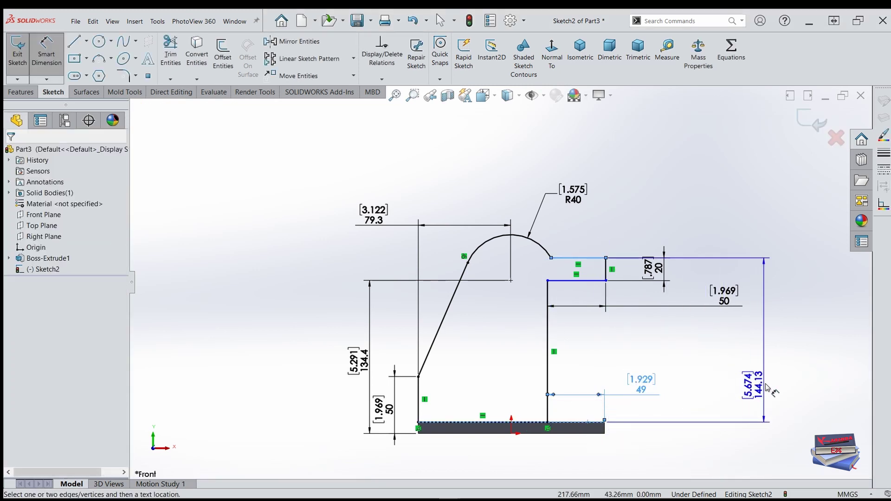
pyautogui.click(771, 359)
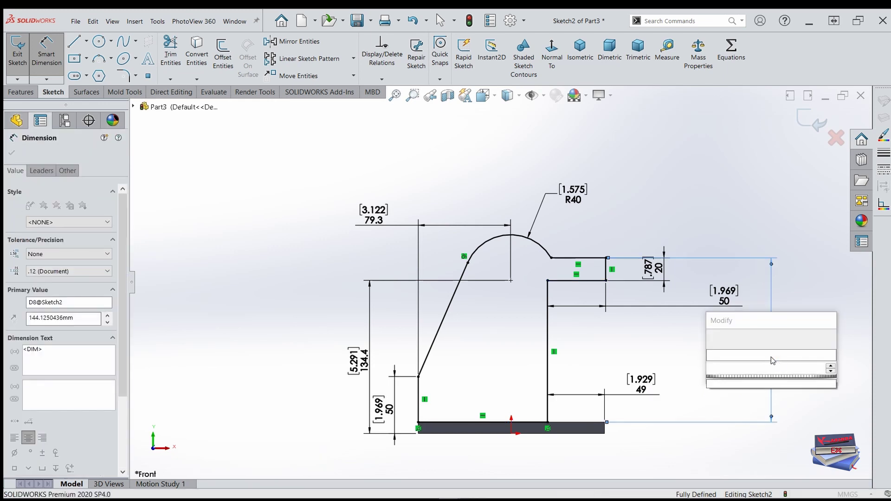
pyautogui.write('150')
pyautogui.click(713, 340)
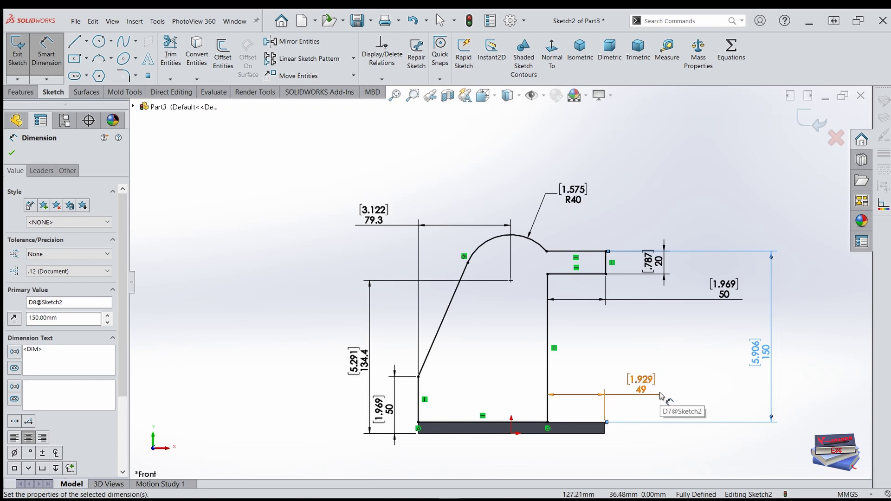
# Extrude Sketch2 60 mm with a Mid Plane end condition, creating Boss-Extrude2.
pyautogui.click(22, 93)
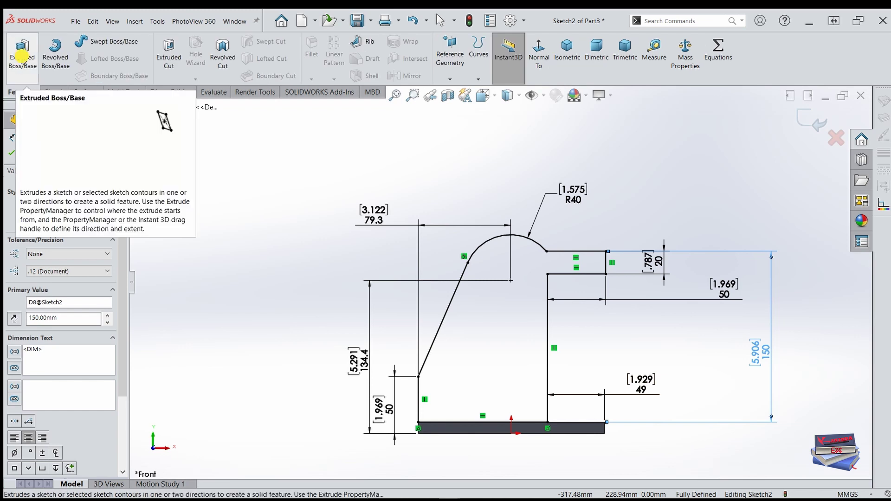
pyautogui.click(22, 56)
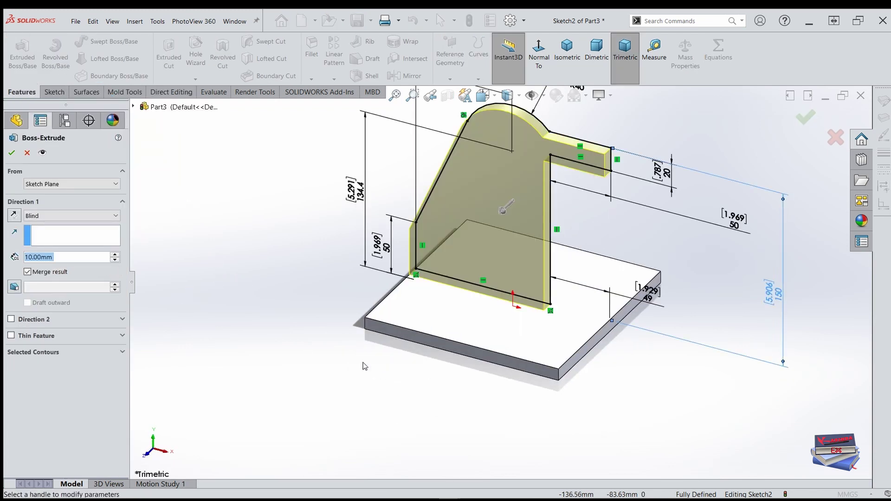
pyautogui.click(68, 216)
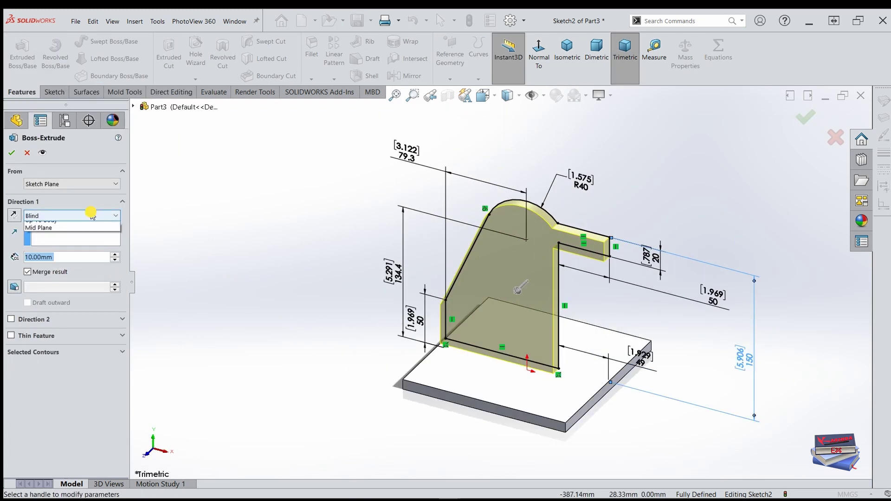
pyautogui.click(54, 273)
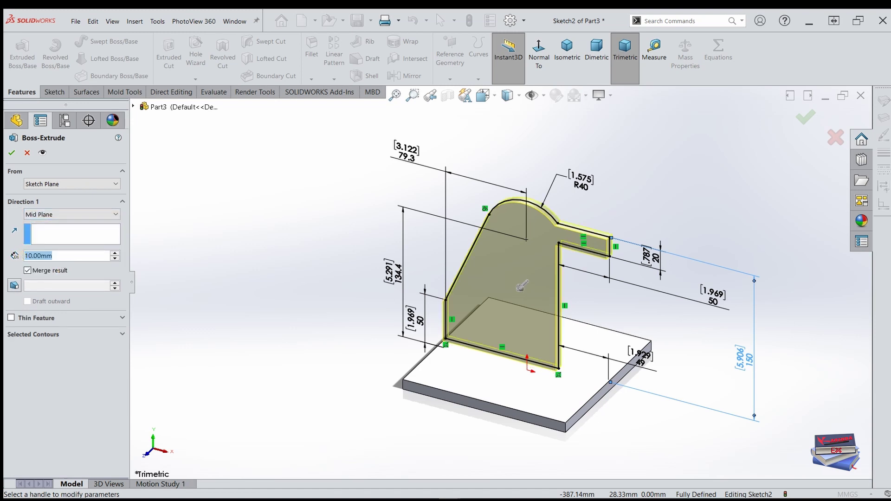
pyautogui.write('60')
pyautogui.press('Return')
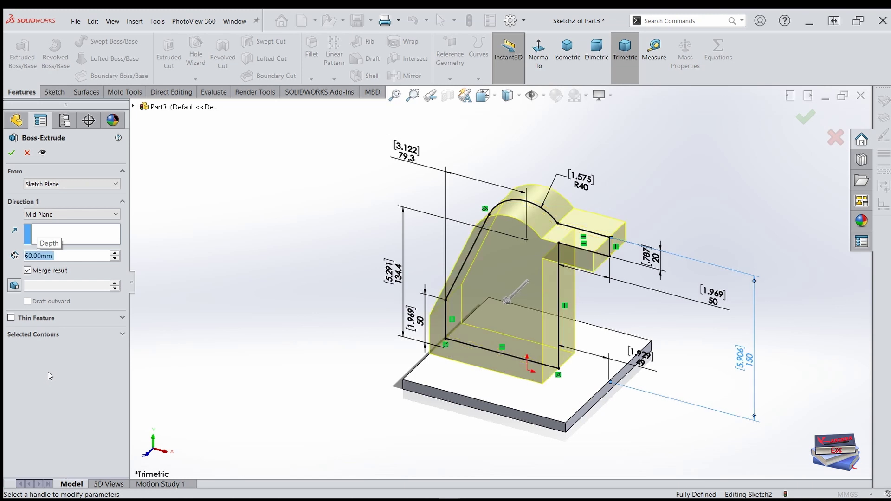
pyautogui.click(11, 154)
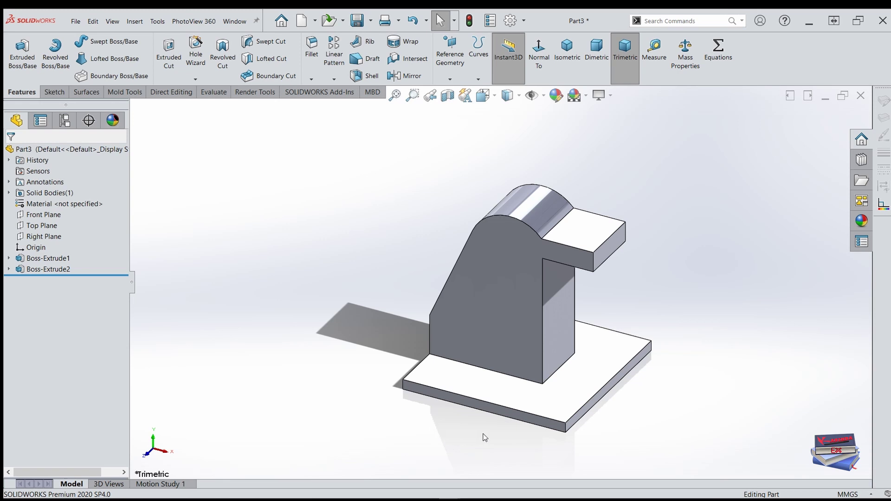
# Open a sketch on the base plate's top face, briefly check a section view, then view it Normal To.
pyautogui.click(576, 390)
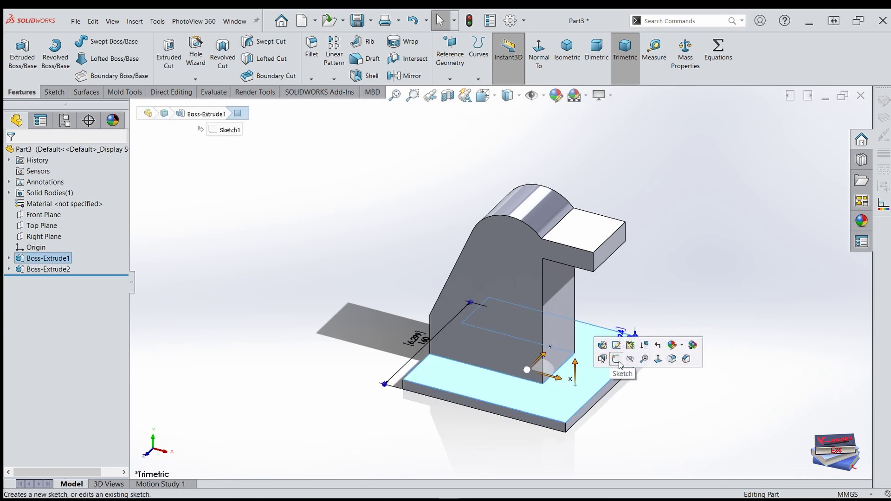
pyautogui.click(603, 360)
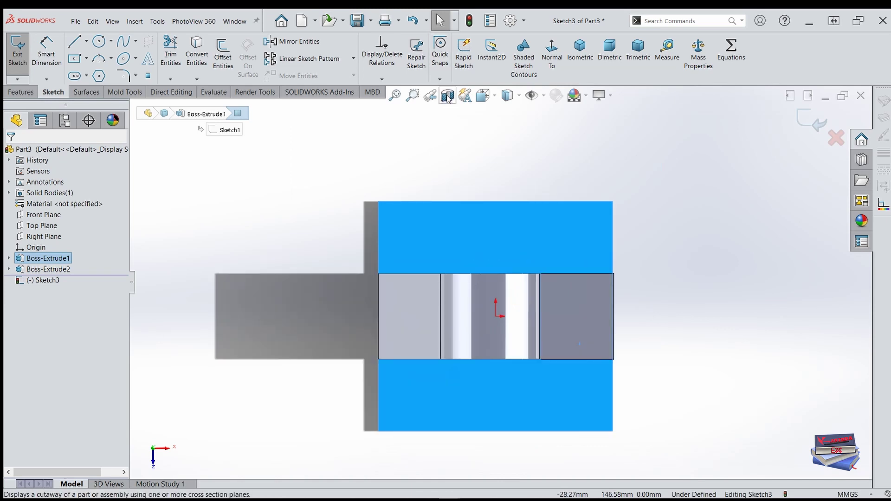
pyautogui.click(447, 95)
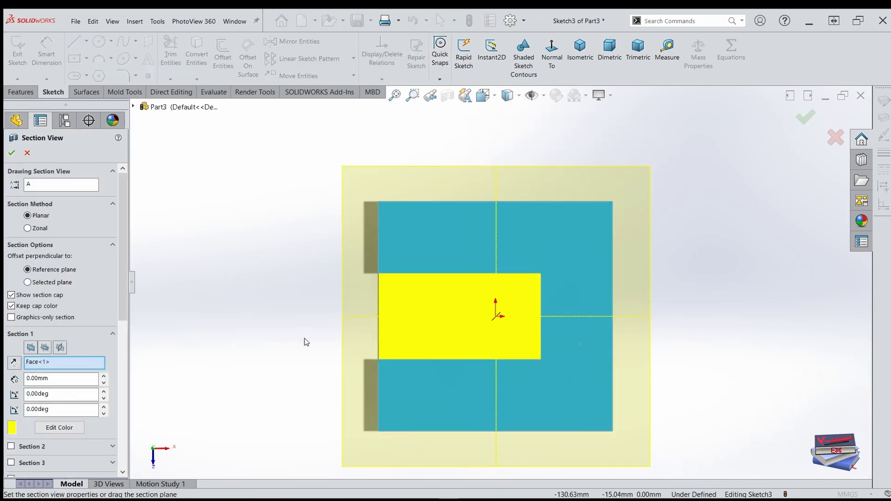
pyautogui.click(580, 51)
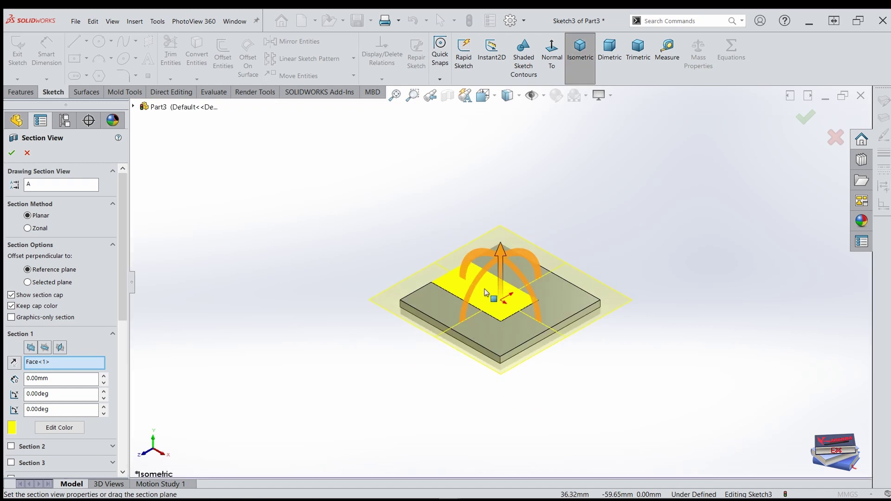
pyautogui.moveTo(497, 255); pyautogui.dragTo(500, 232)
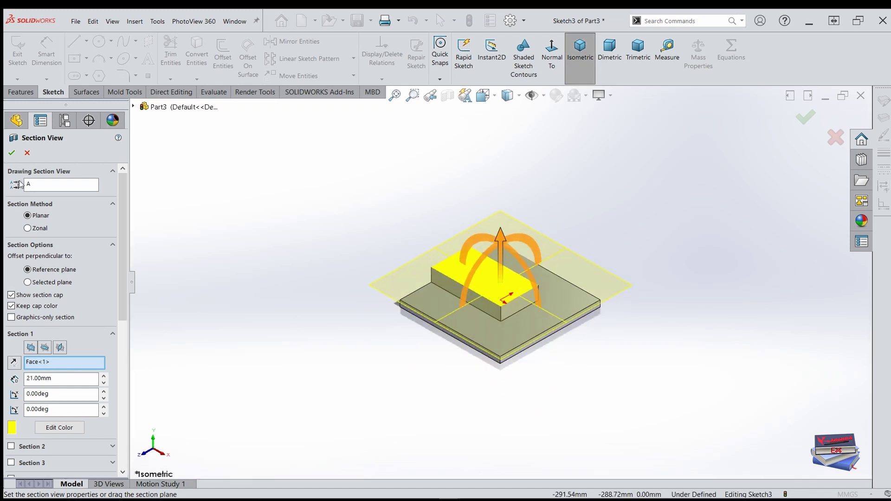
pyautogui.click(10, 153)
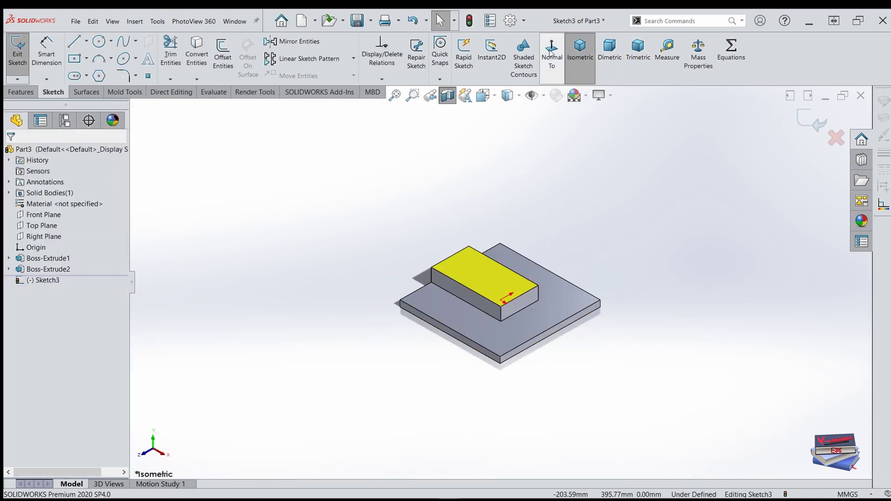
pyautogui.click(549, 49)
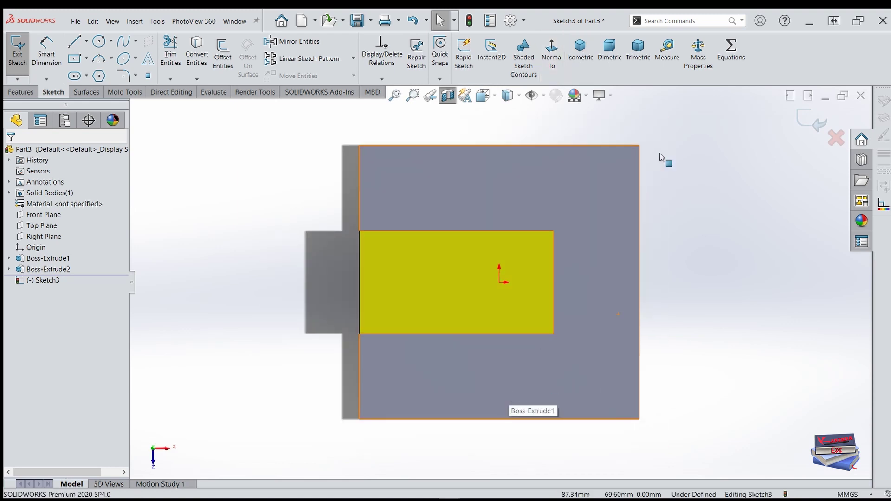
# Draw a 60 mm diameter circle on the plate to the right of the upright.
pyautogui.click(99, 41)
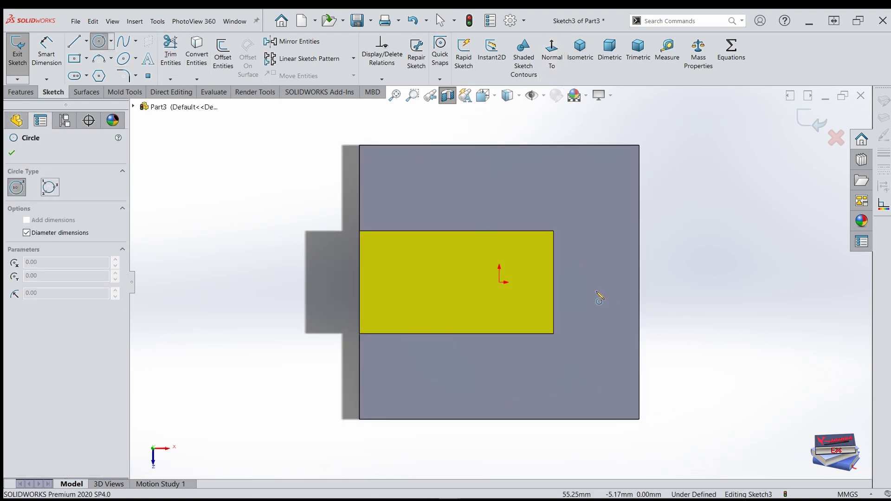
pyautogui.click(595, 291)
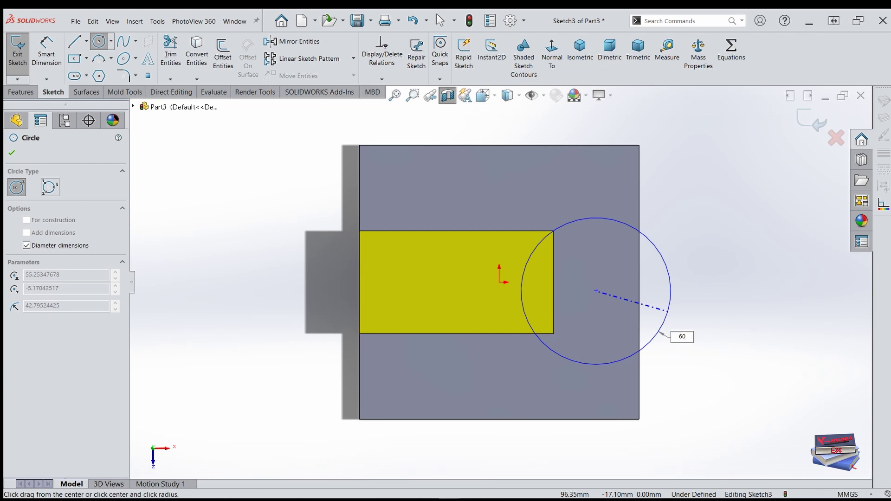
pyautogui.write('60')
pyautogui.press('Return')
pyautogui.press('Escape')
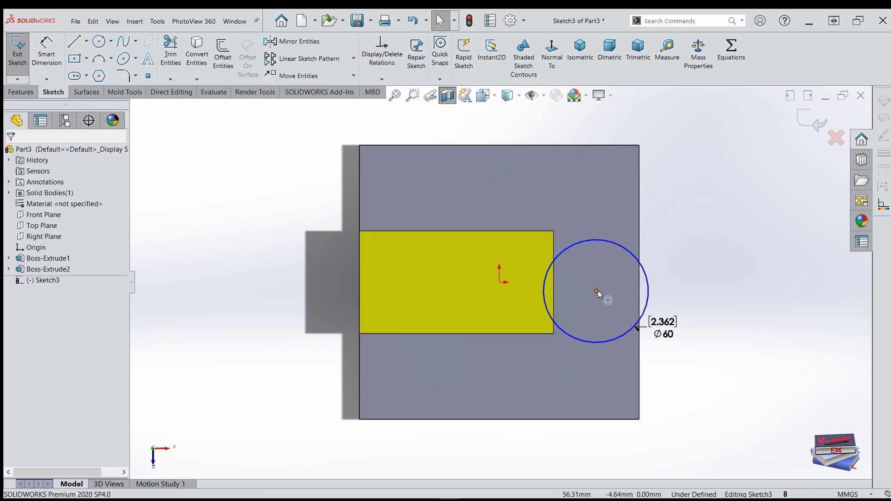
# Make the circle centre horizontal with the origin and move the Ø60 dimension clear.
pyautogui.click(596, 291)
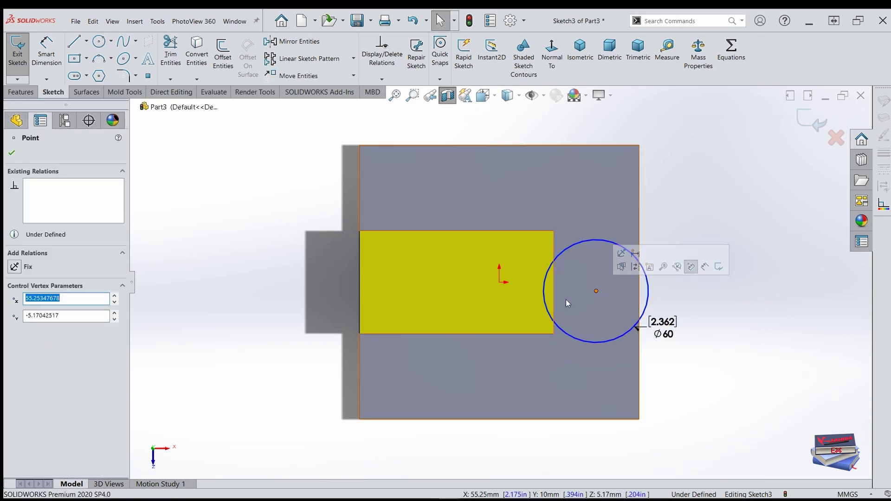
pyautogui.keyDown('ctrl'); pyautogui.click(499, 282); pyautogui.keyUp('ctrl')
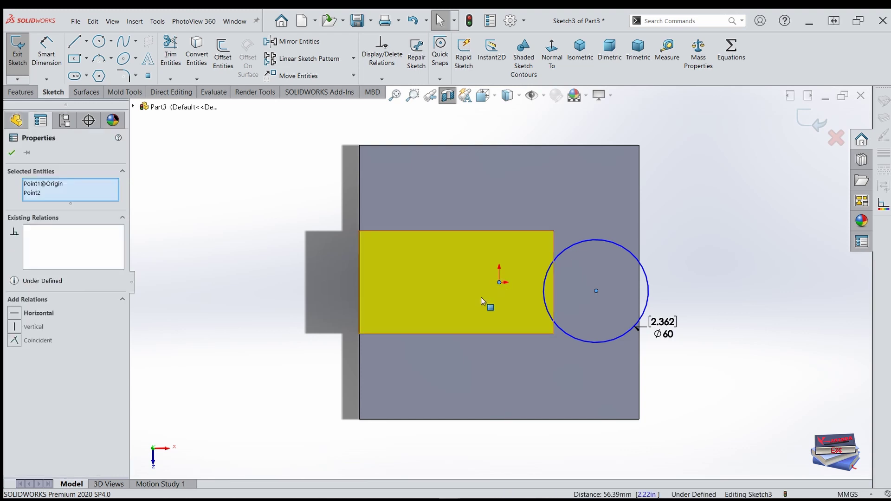
pyautogui.click(22, 313)
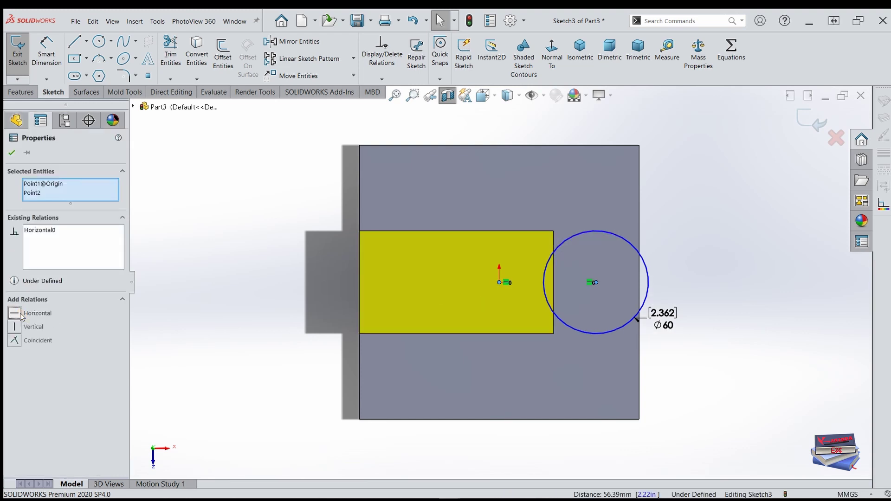
pyautogui.click(11, 154)
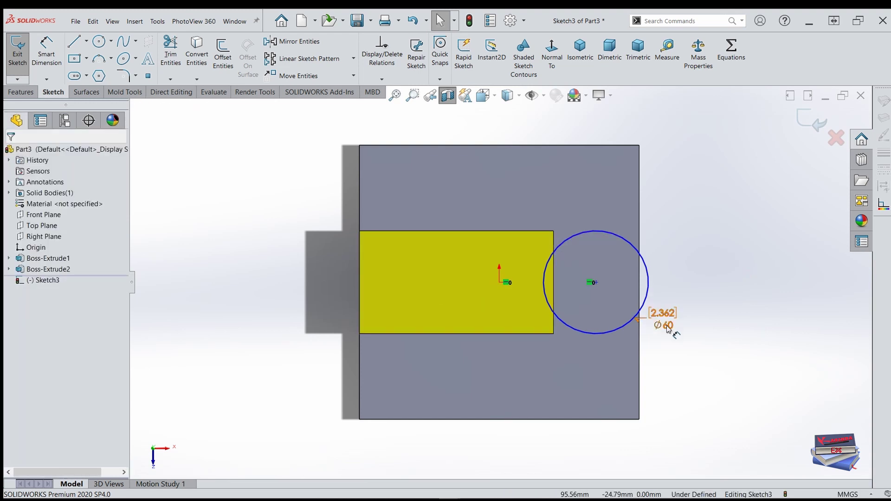
pyautogui.moveTo(663, 319); pyautogui.dragTo(688, 353)
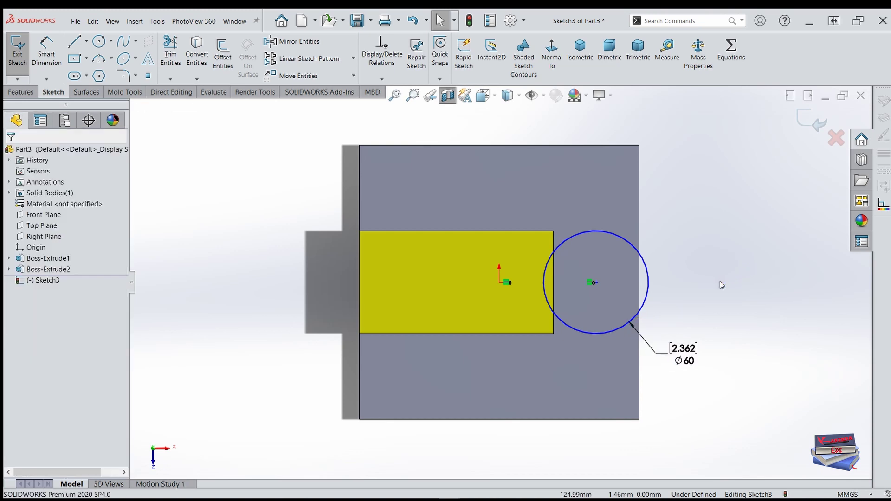
pyautogui.click(76, 42)
# Draw a vertical line and a horizontal top line across the circle's top.
pyautogui.scroll(-1, 658, 274)
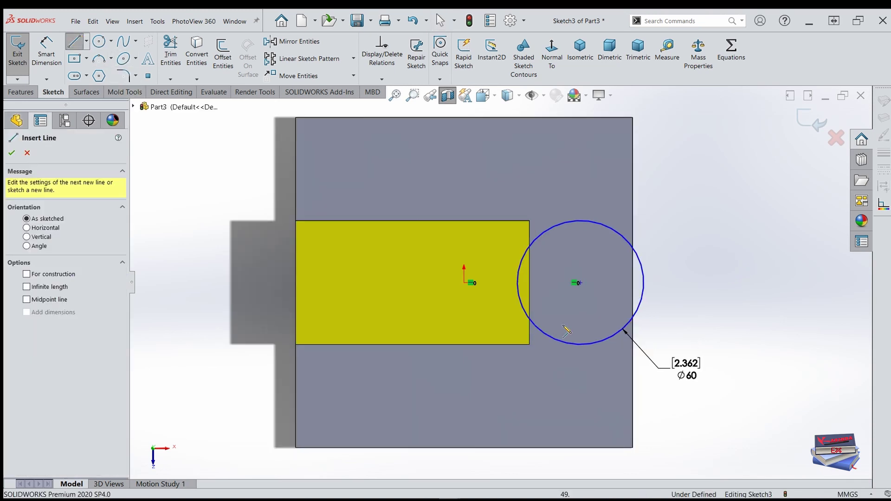
pyautogui.click(530, 345)
pyautogui.click(529, 222)
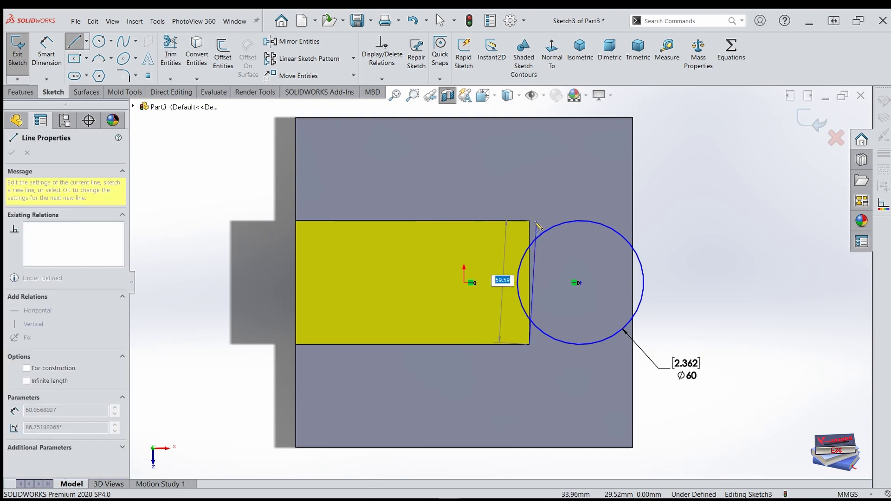
pyautogui.scroll(3, 576, 232)
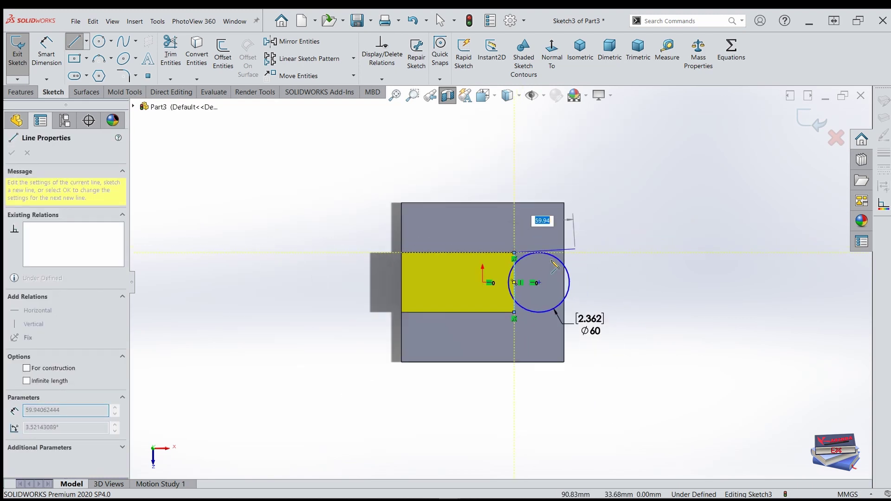
pyautogui.scroll(-1, 547, 260)
pyautogui.scroll(-4, 547, 261)
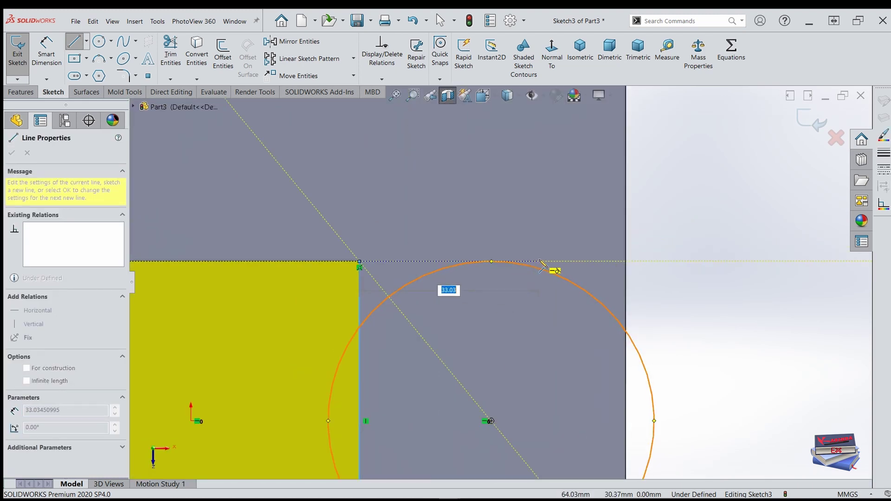
pyautogui.click(569, 262)
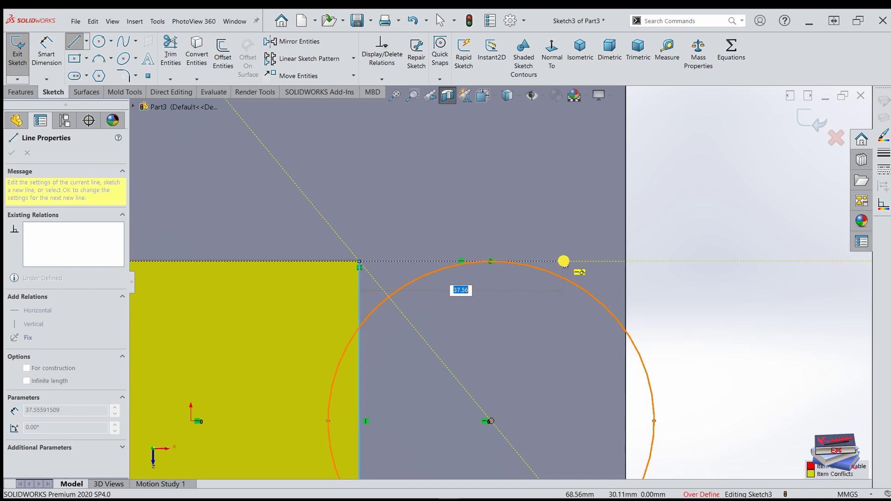
pyautogui.click(519, 262)
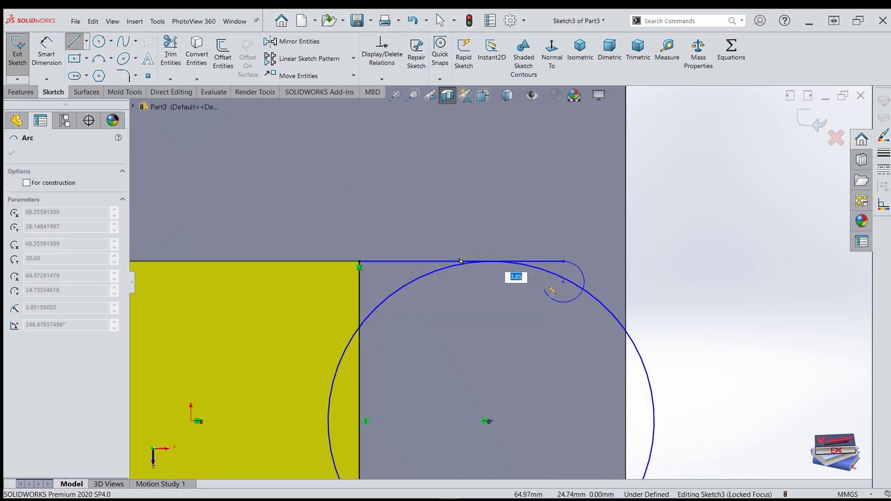
pyautogui.press('Escape')
# Add a short vertical line hanging down from the top line's right end.
pyautogui.click(74, 41)
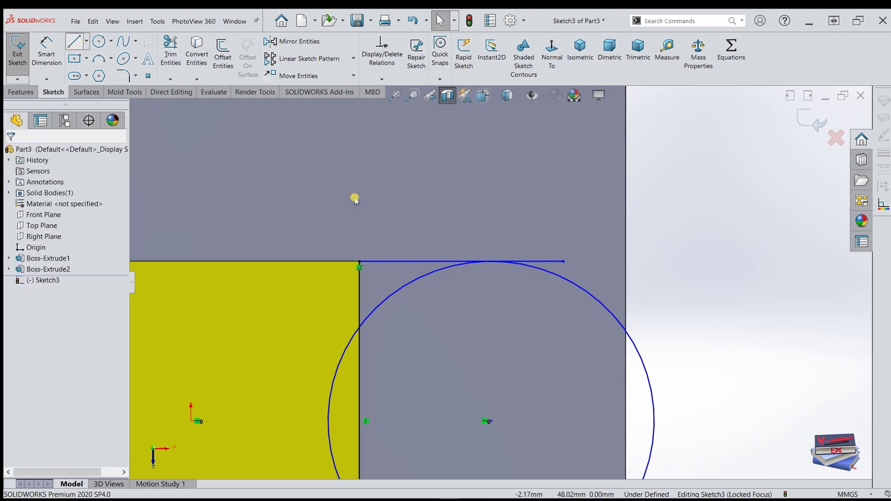
pyautogui.doubleClick(564, 322)
pyautogui.press('Escape')
pyautogui.scroll(3, 492, 391)
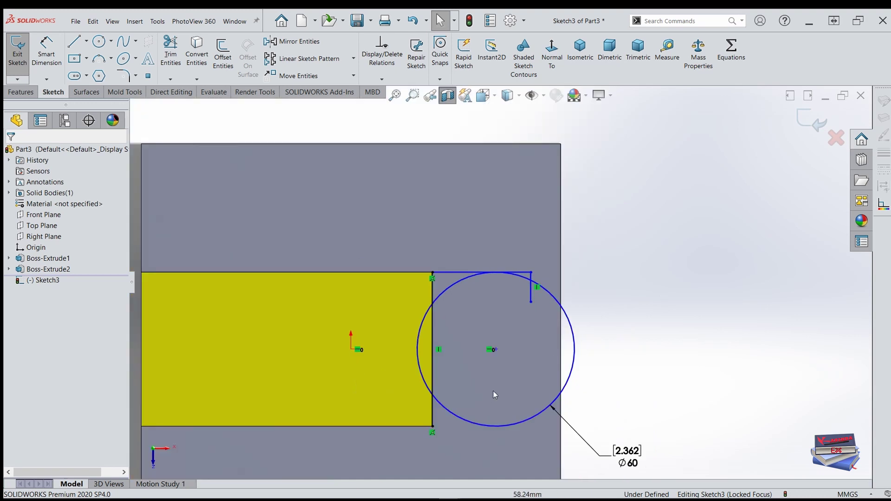
pyautogui.scroll(-1, 464, 394)
pyautogui.scroll(-2, 442, 413)
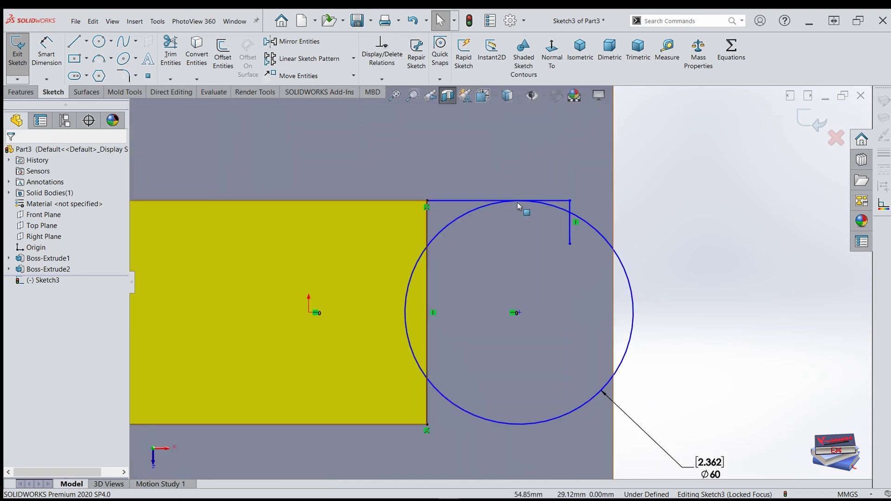
# Make the top line tangent to the Ø60 circle.
pyautogui.click(520, 223)
pyautogui.keyDown('ctrl'); pyautogui.click(500, 201); pyautogui.keyUp('ctrl')
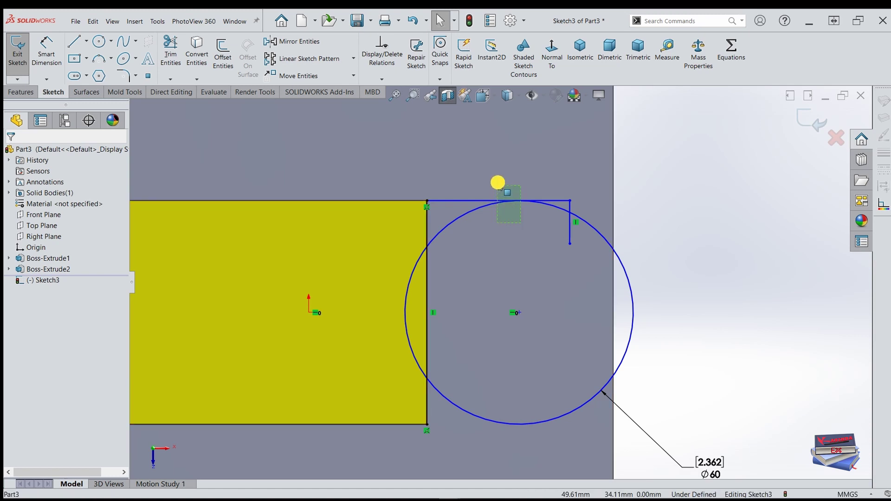
pyautogui.click(15, 314)
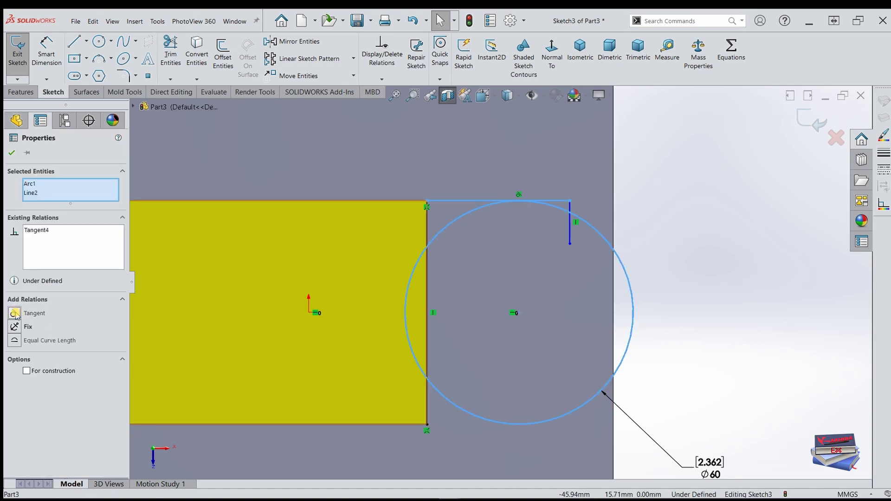
pyautogui.click(12, 153)
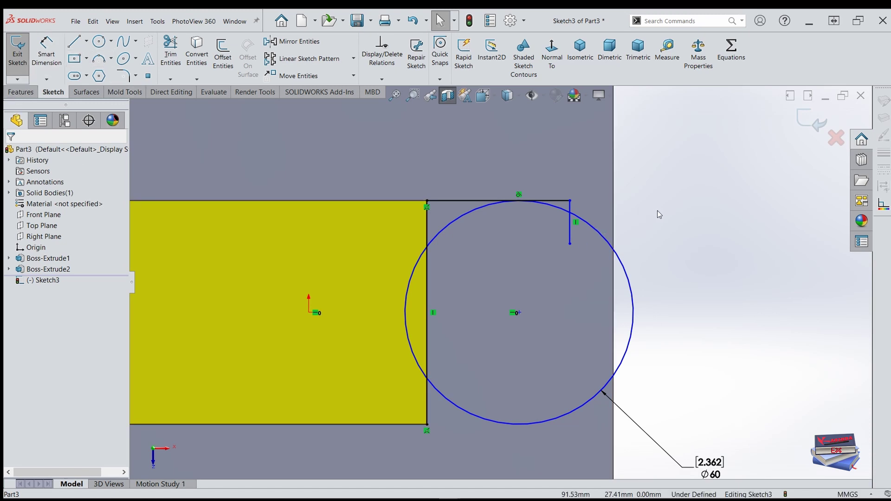
pyautogui.scroll(3, 497, 285)
pyautogui.scroll(-1, 441, 332)
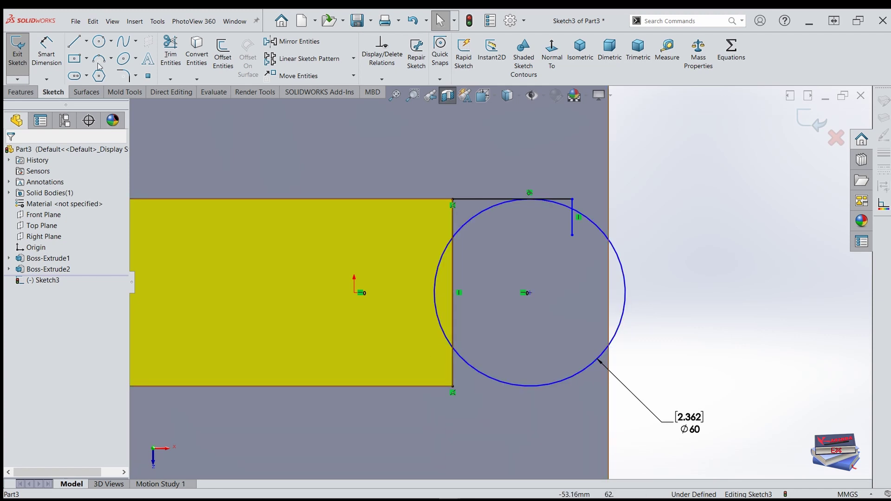
pyautogui.click(47, 51)
pyautogui.scroll(1, 578, 306)
# Dimension the circle centre 31 mm from the part's right edge.
pyautogui.scroll(2, 578, 306)
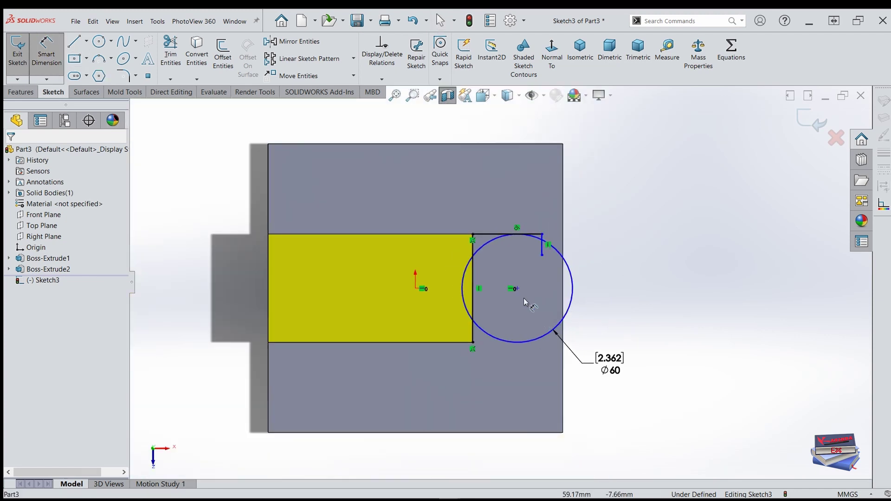
pyautogui.click(517, 289)
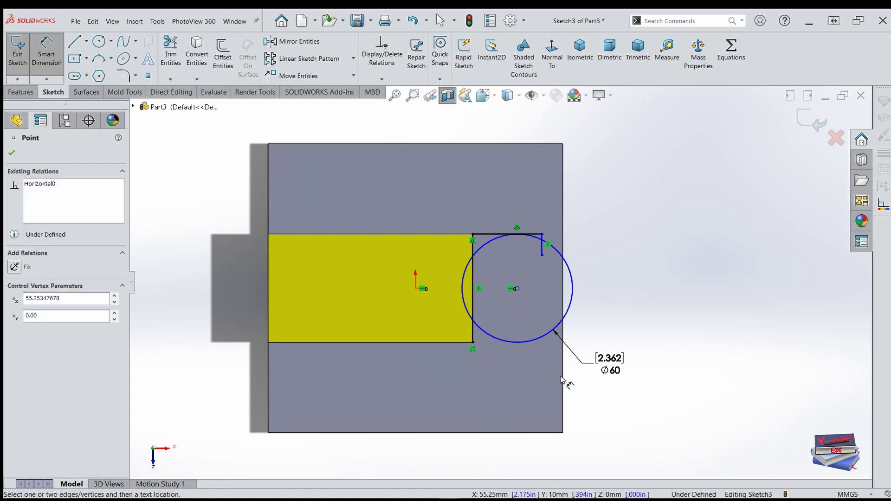
pyautogui.click(563, 374)
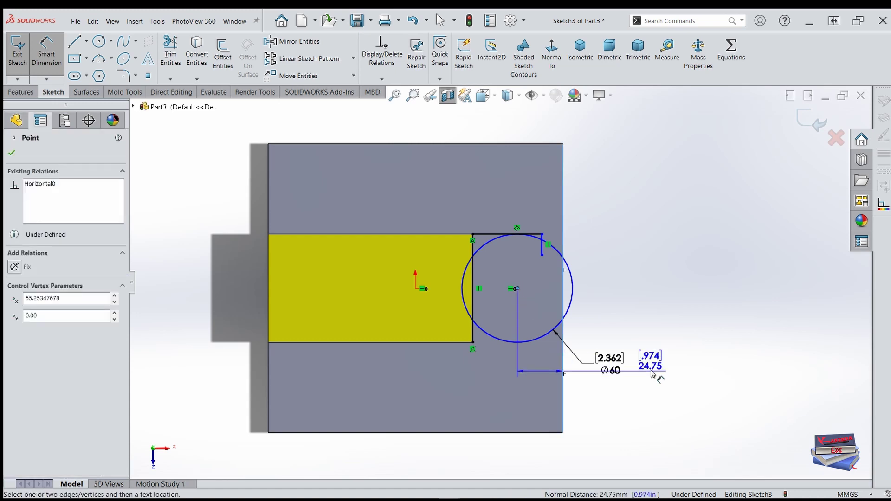
pyautogui.click(654, 404)
pyautogui.write('3')
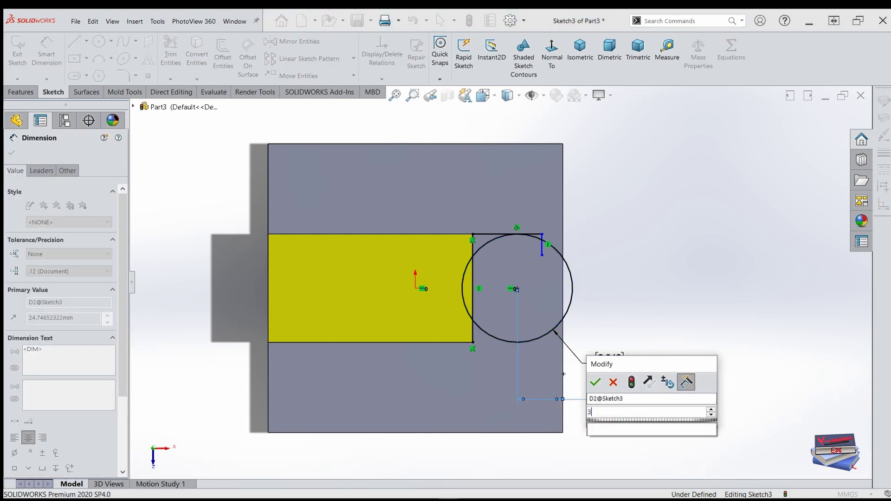
pyautogui.write('1')
pyautogui.press('Return')
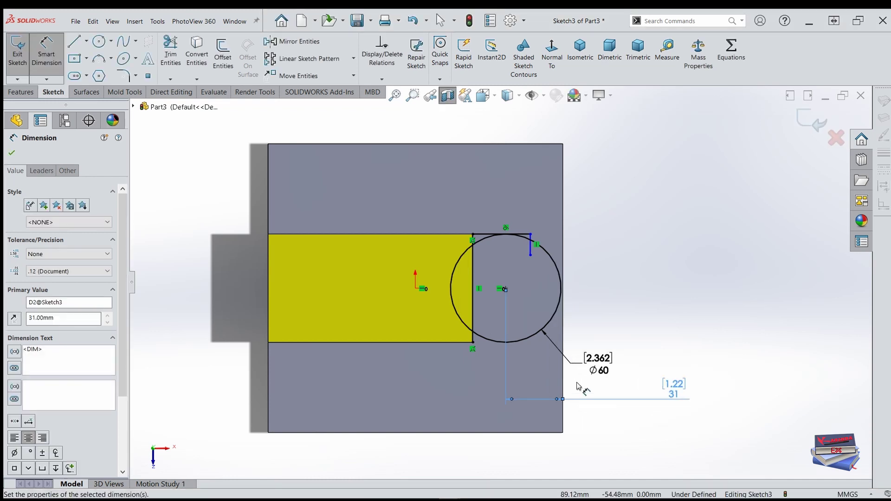
# Set the distance from the circle centre to the short vertical line to 6 mm.
pyautogui.scroll(-3, 532, 286)
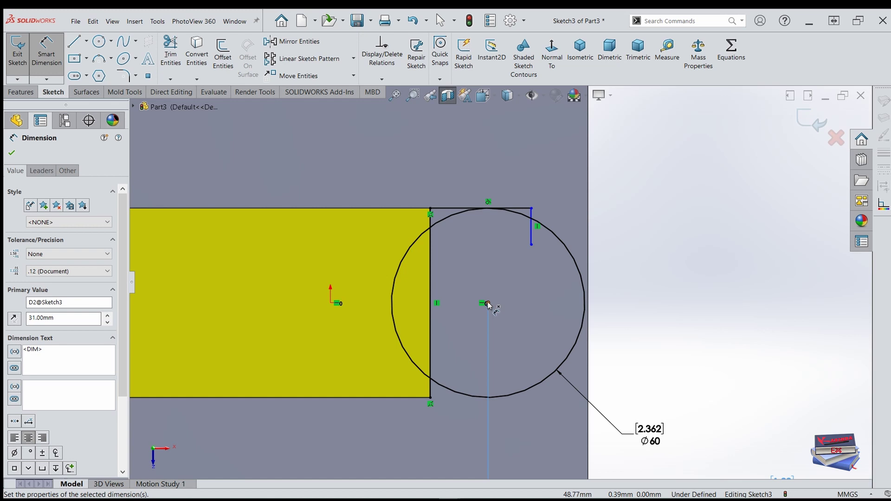
pyautogui.click(487, 303)
pyautogui.click(532, 232)
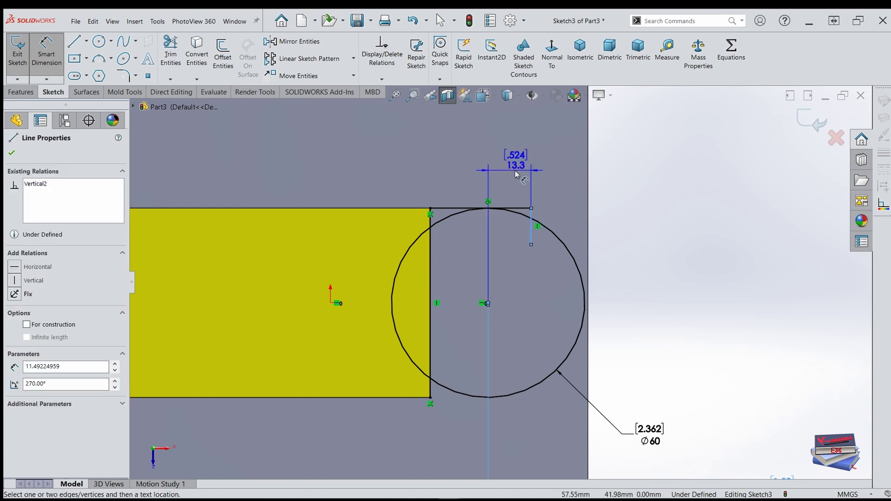
pyautogui.click(512, 171)
pyautogui.doubleClick(512, 172)
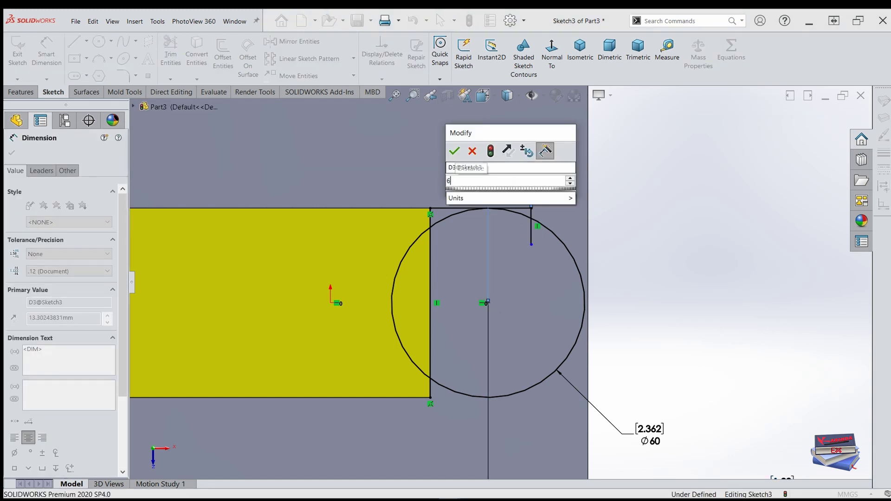
pyautogui.press('Return')
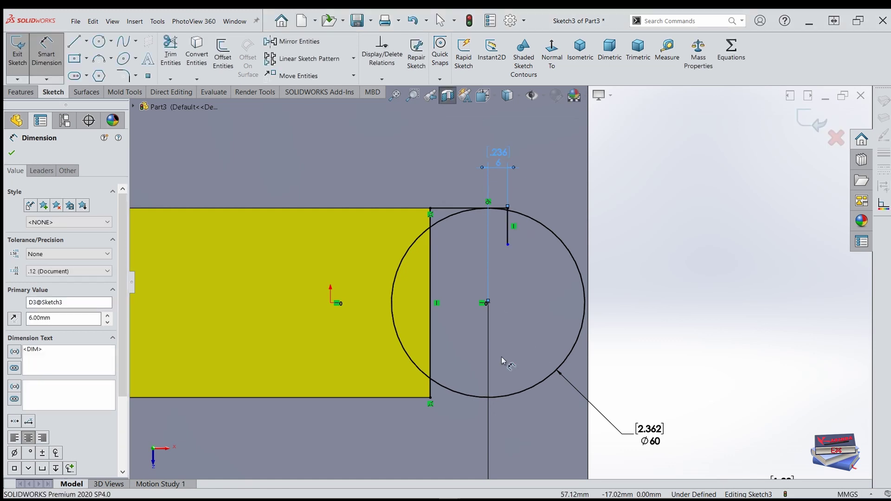
pyautogui.click(503, 360)
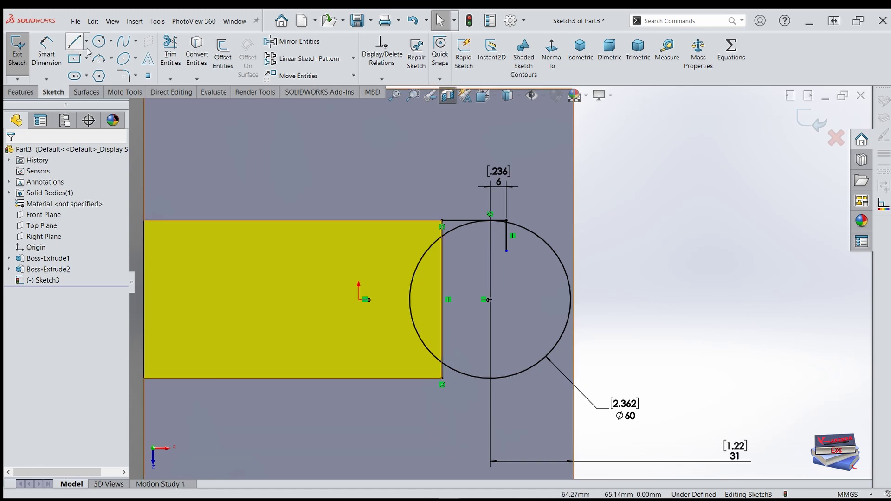
# Select the short vertical line together with the top line.
pyautogui.scroll(-3, 520, 253)
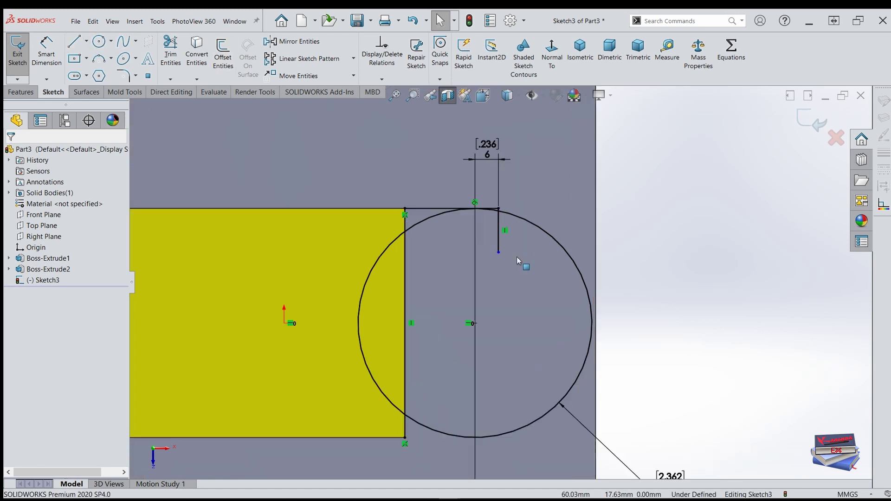
pyautogui.click(493, 209)
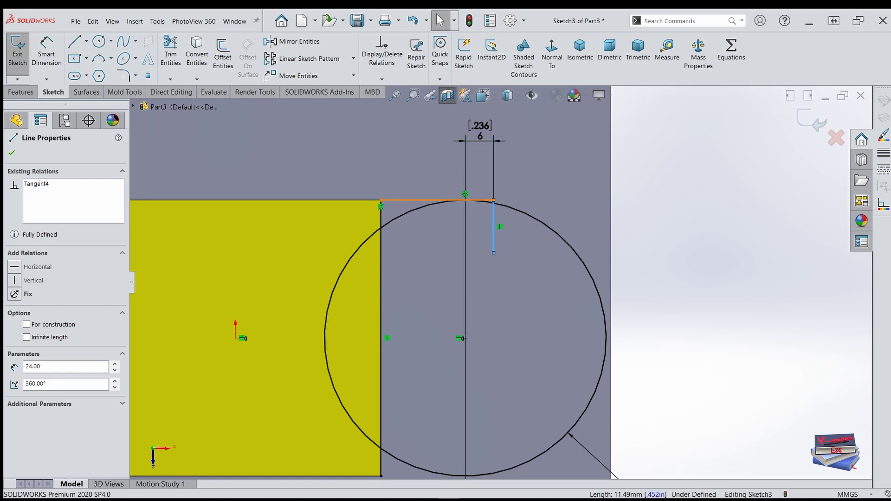
pyautogui.keyDown('ctrl'); pyautogui.click(410, 203); pyautogui.keyUp('ctrl')
pyautogui.scroll(4, 506, 303)
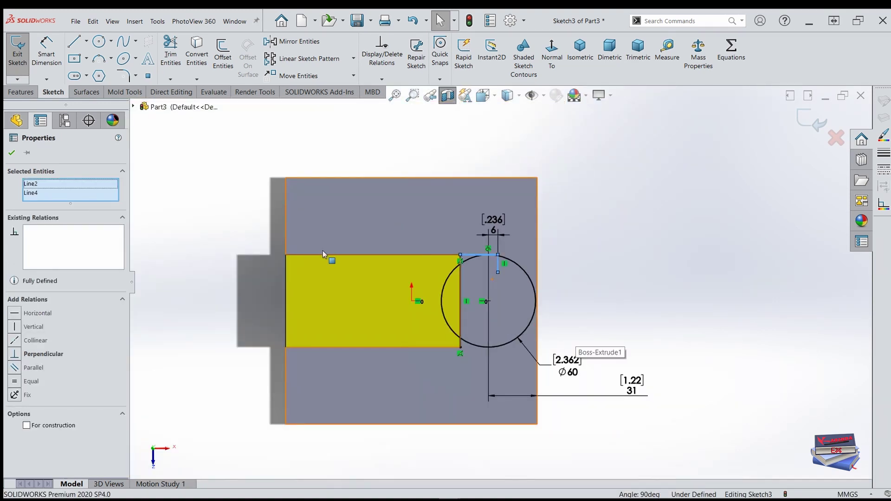
pyautogui.scroll(-2, 324, 257)
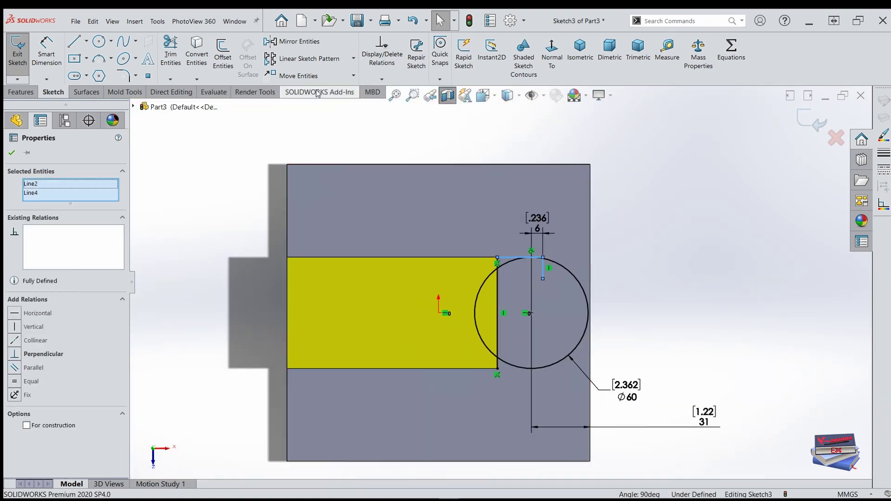
# Mirror Entities the two selected lines about the Front Plane to copy them below the centre.
pyautogui.click(297, 42)
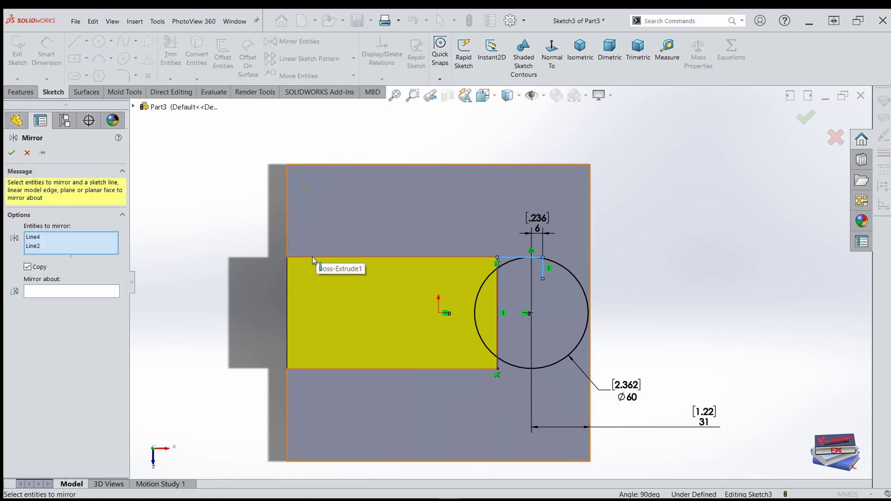
pyautogui.click(134, 107)
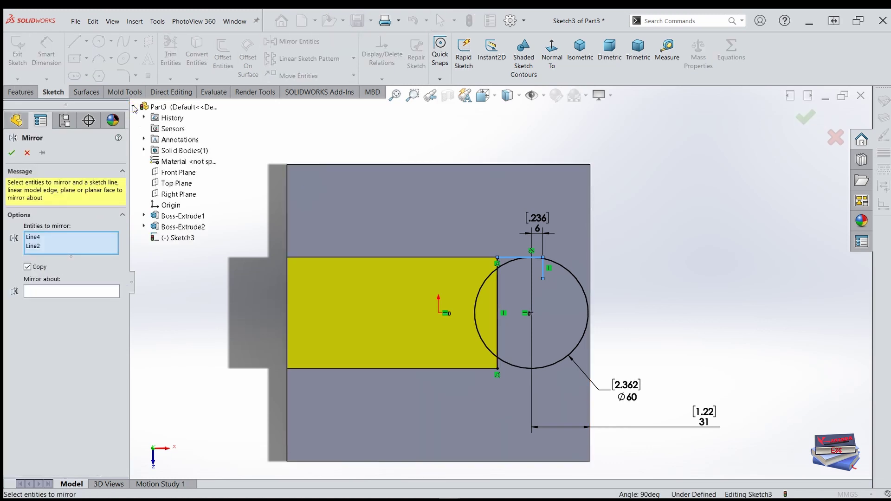
pyautogui.click(73, 294)
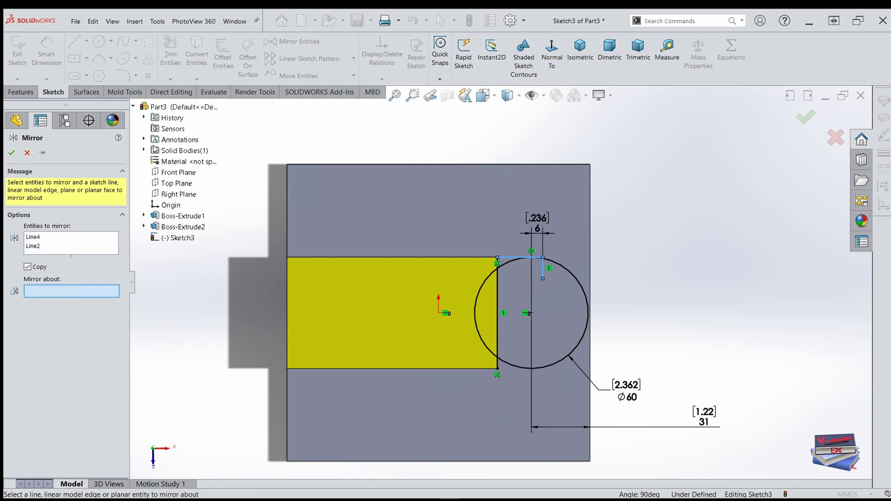
pyautogui.click(168, 174)
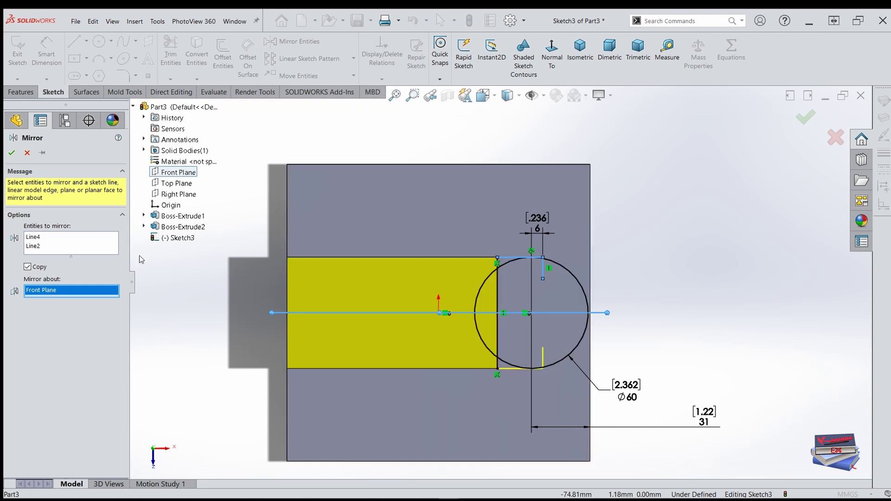
pyautogui.click(14, 152)
pyautogui.scroll(-3, 525, 367)
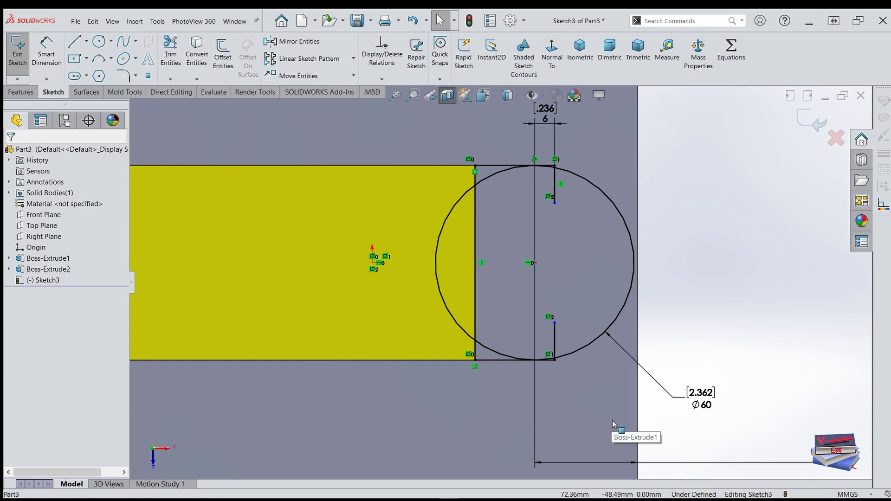
pyautogui.scroll(2, 611, 419)
pyautogui.scroll(-1, 425, 227)
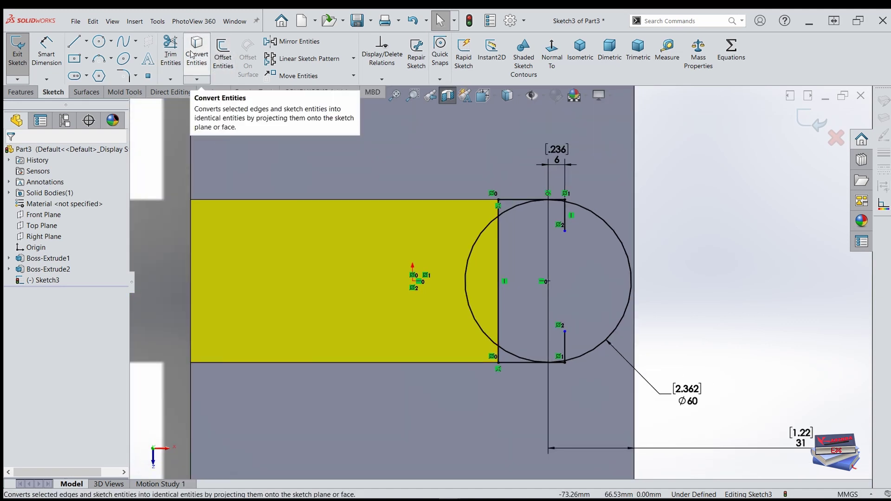
# Power-trim the centerline, inner arc, upper-left arc piece and lower vertical line segment.
pyautogui.click(171, 54)
pyautogui.click(434, 282)
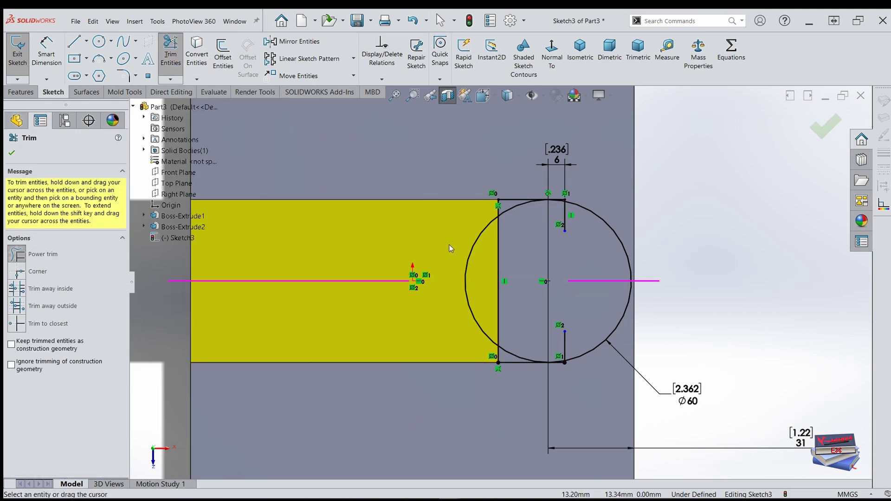
pyautogui.moveTo(437, 242); pyautogui.dragTo(477, 250)
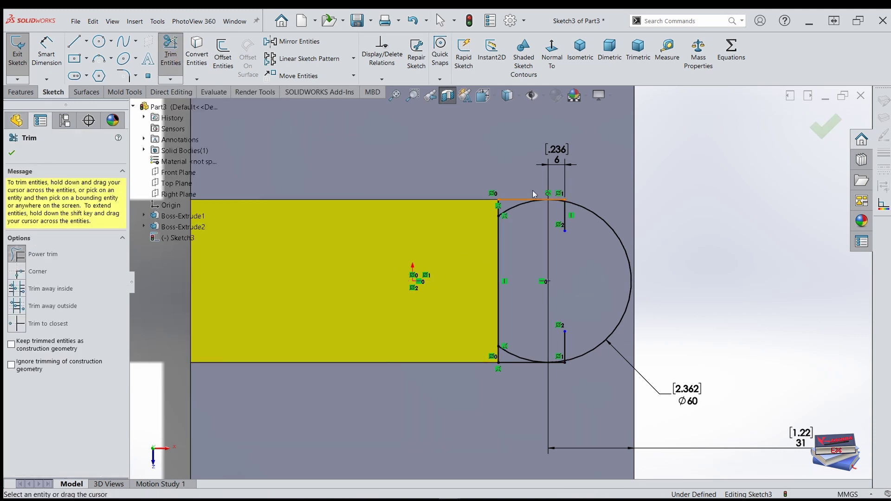
pyautogui.scroll(-5, 517, 215)
pyautogui.moveTo(519, 227); pyautogui.dragTo(506, 207)
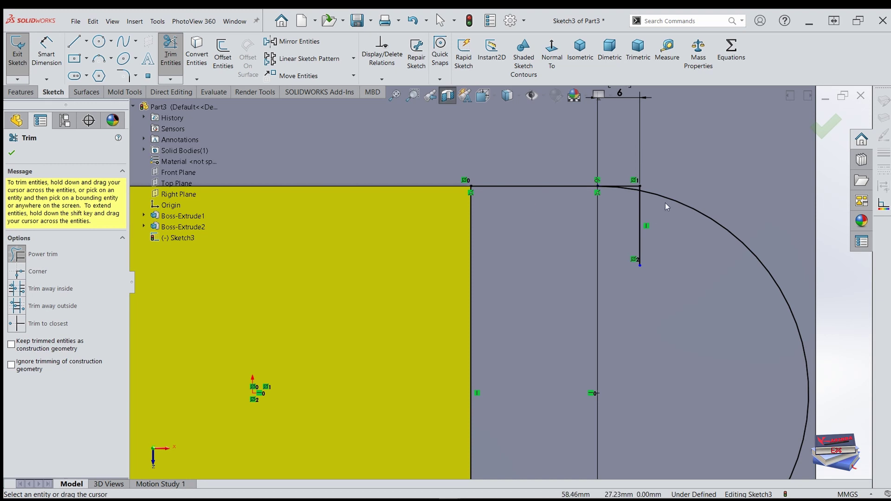
pyautogui.scroll(-3, 665, 203)
pyautogui.moveTo(626, 287); pyautogui.dragTo(559, 288)
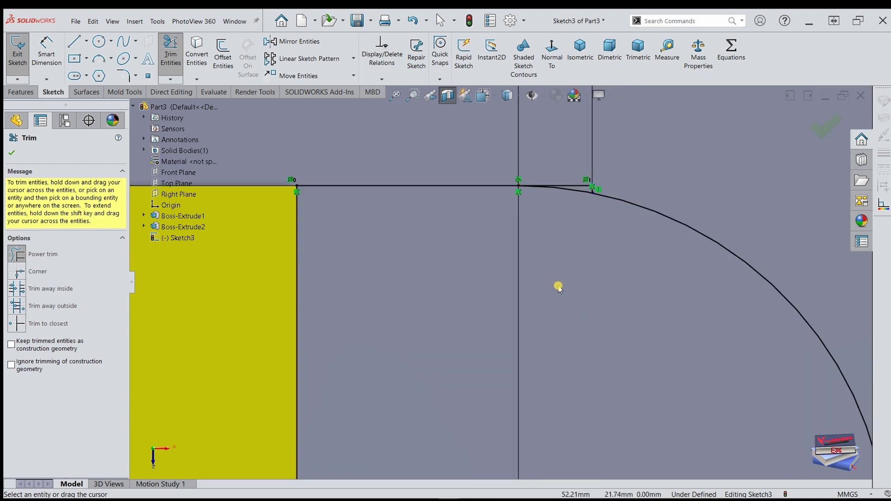
pyautogui.moveTo(574, 199); pyautogui.dragTo(580, 190)
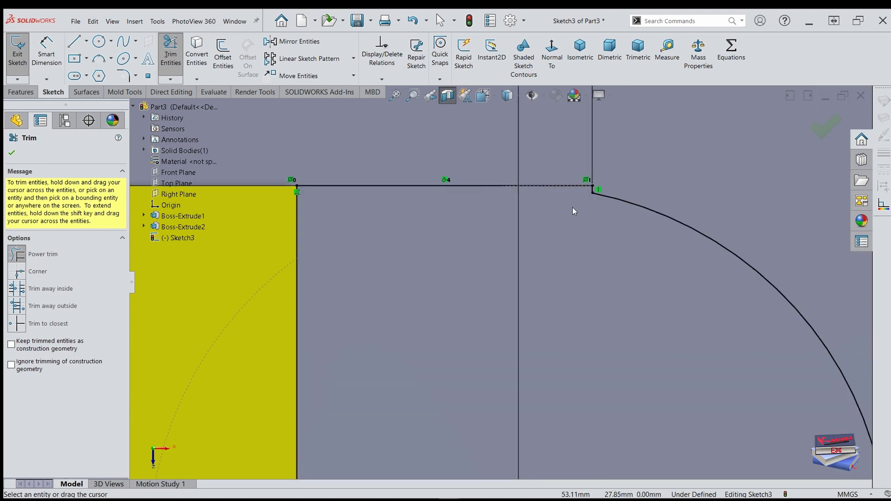
# Trim the lower-left arc, upper vertical line and leftover arc pieces, leaving the rounded end.
pyautogui.scroll(5, 573, 207)
pyautogui.scroll(-4, 508, 383)
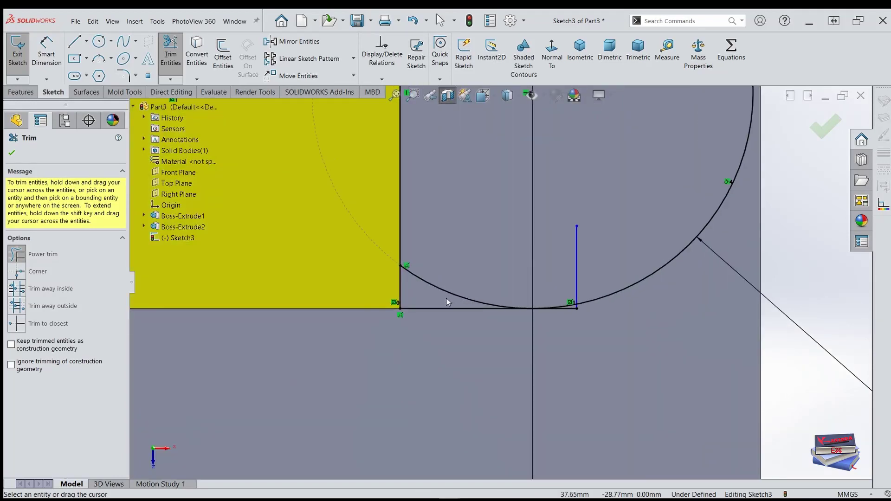
pyautogui.moveTo(419, 291)
pyautogui.mouseDown()
pyautogui.moveTo(441, 276)
pyautogui.moveTo(455, 284)
pyautogui.mouseUp()
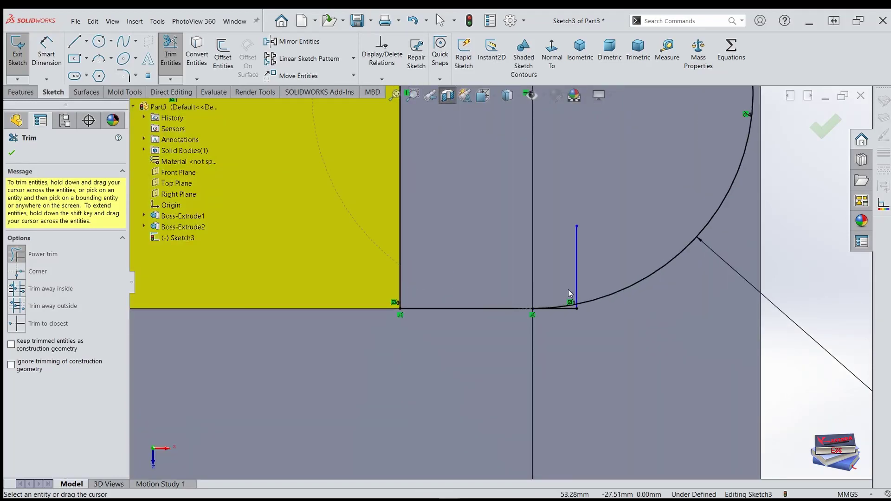
pyautogui.moveTo(550, 232); pyautogui.dragTo(597, 230)
pyautogui.scroll(-6, 575, 307)
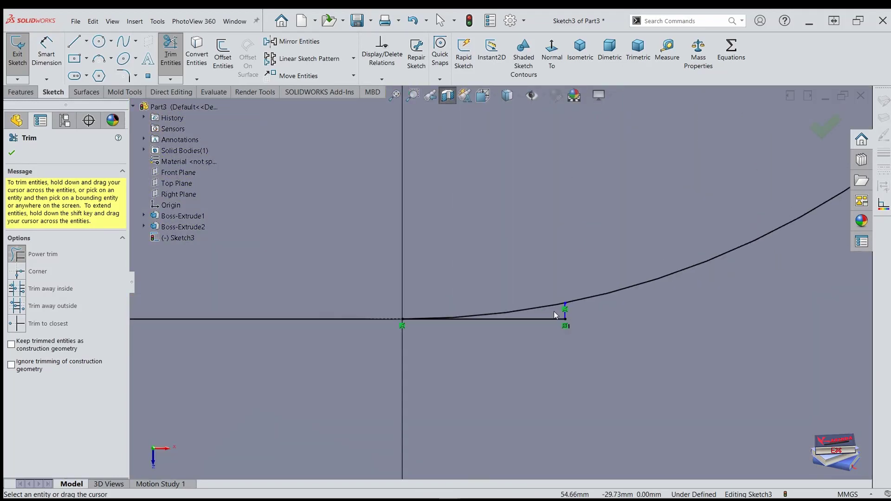
pyautogui.moveTo(536, 300); pyautogui.dragTo(533, 295)
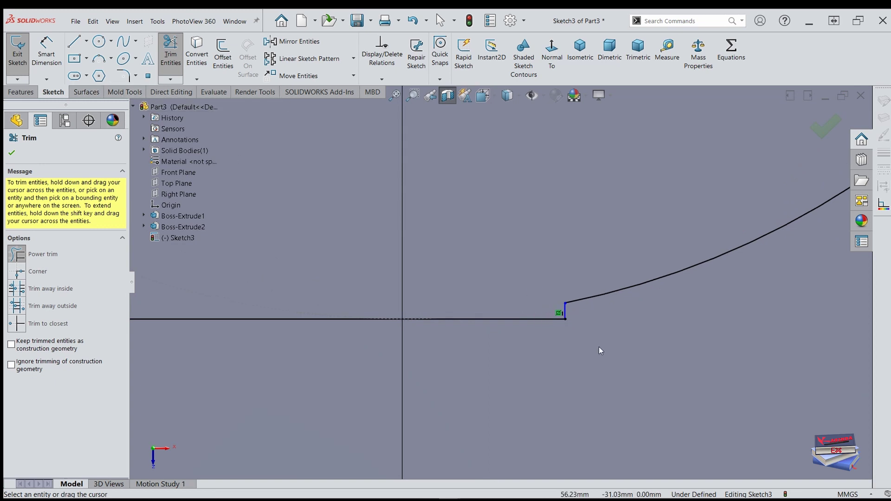
pyautogui.scroll(5, 615, 371)
pyautogui.scroll(2, 618, 381)
pyautogui.scroll(4, 464, 294)
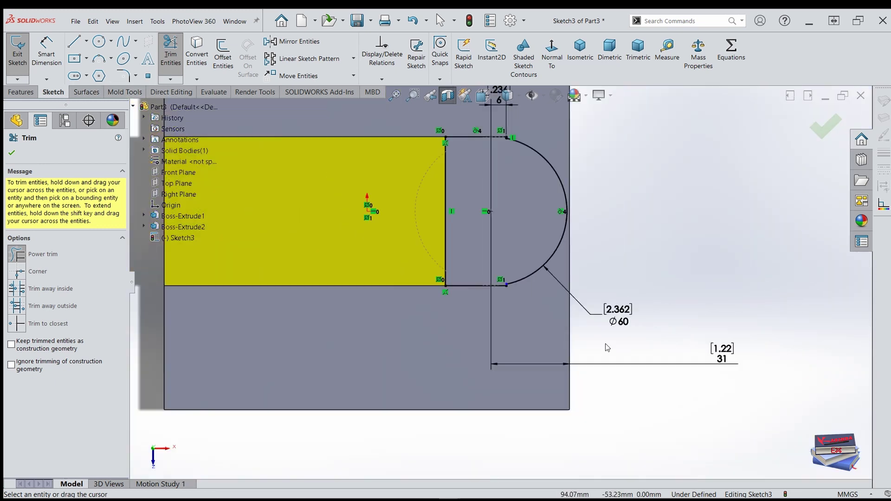
pyautogui.scroll(-3, 415, 211)
pyautogui.scroll(-1, 558, 295)
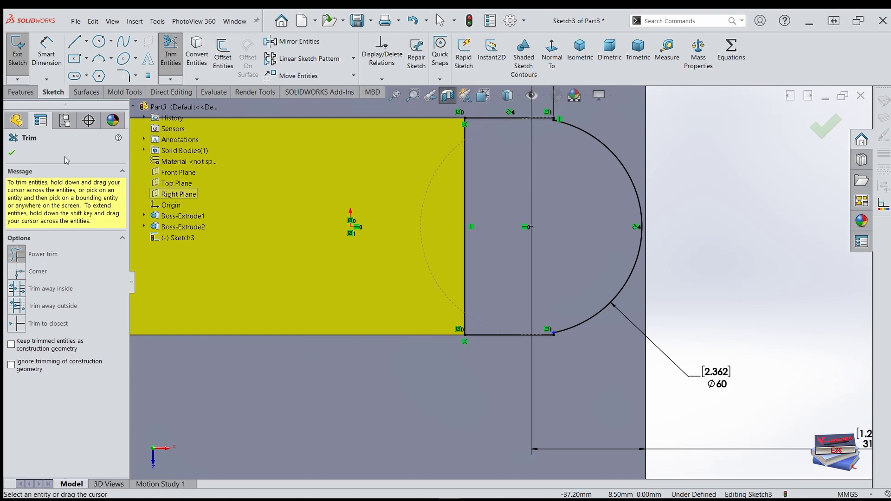
pyautogui.click(12, 155)
pyautogui.click(47, 51)
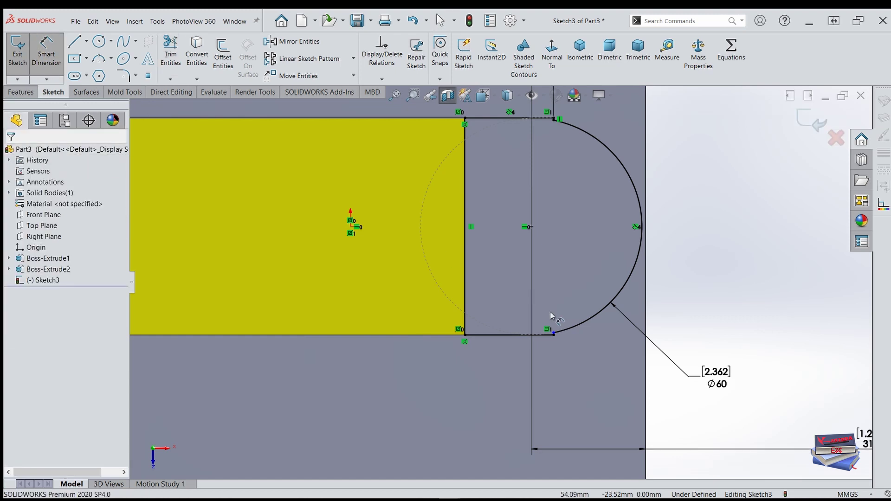
pyautogui.scroll(-4, 538, 353)
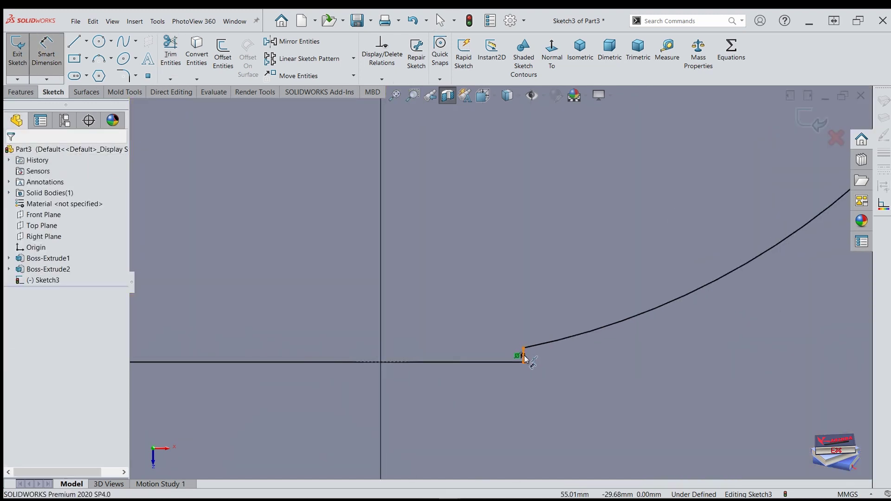
pyautogui.scroll(-2, 524, 356)
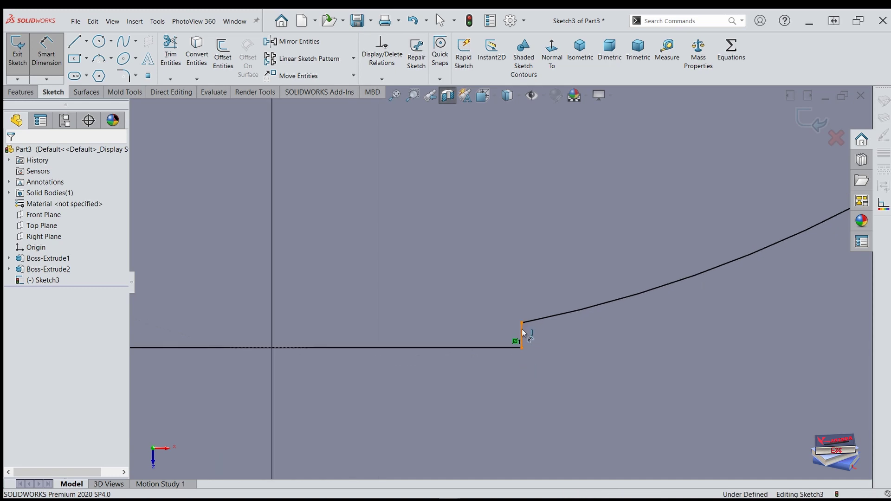
# Dimension the lower short vertical line 6 mm from the arc centre, fully defining Sketch3.
pyautogui.click(522, 336)
pyautogui.scroll(5, 602, 441)
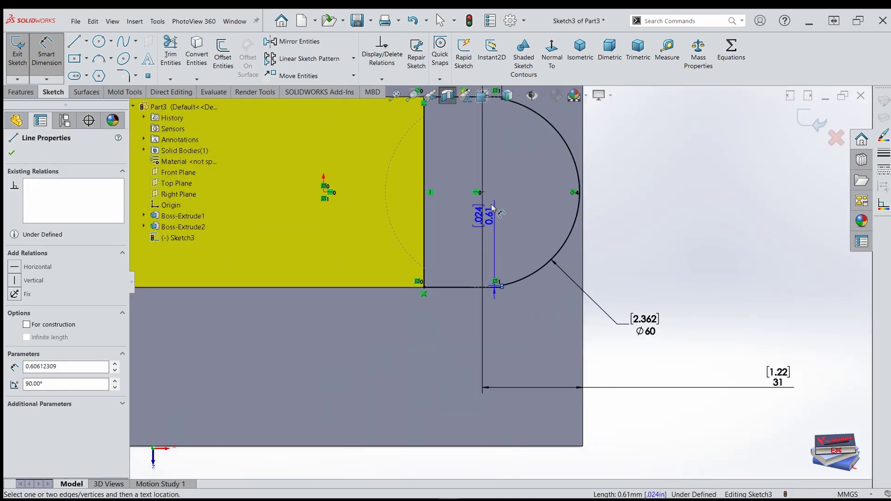
pyautogui.click(482, 192)
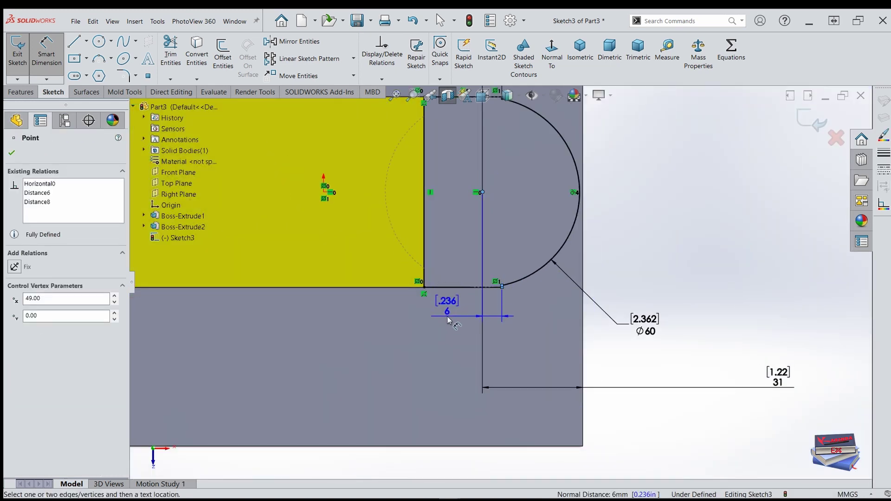
pyautogui.click(449, 322)
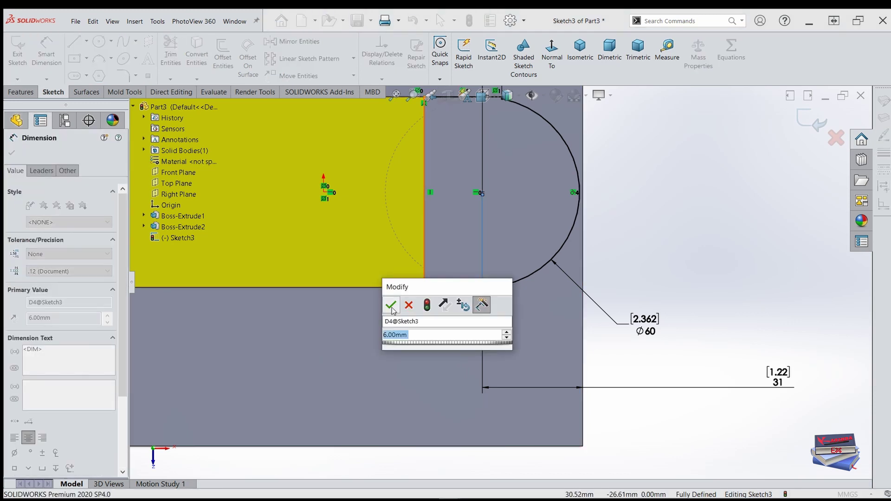
pyautogui.click(392, 302)
pyautogui.scroll(6, 608, 385)
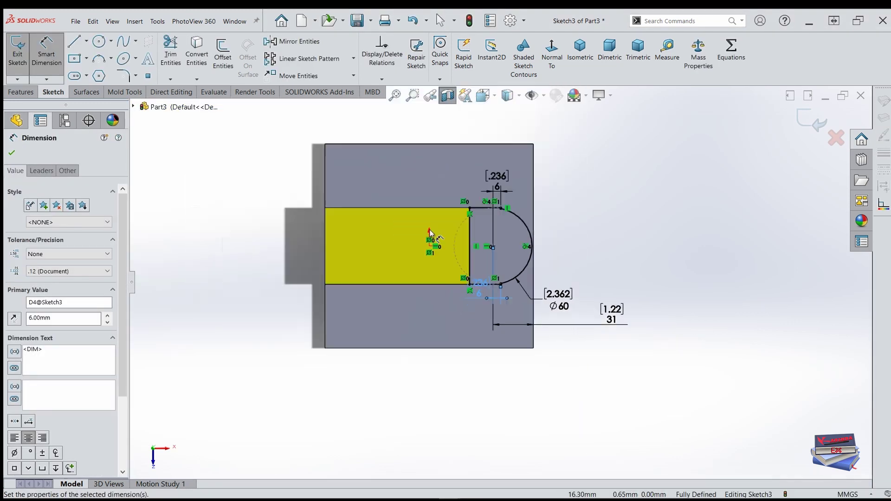
pyautogui.scroll(3, 549, 380)
pyautogui.scroll(-3, 510, 334)
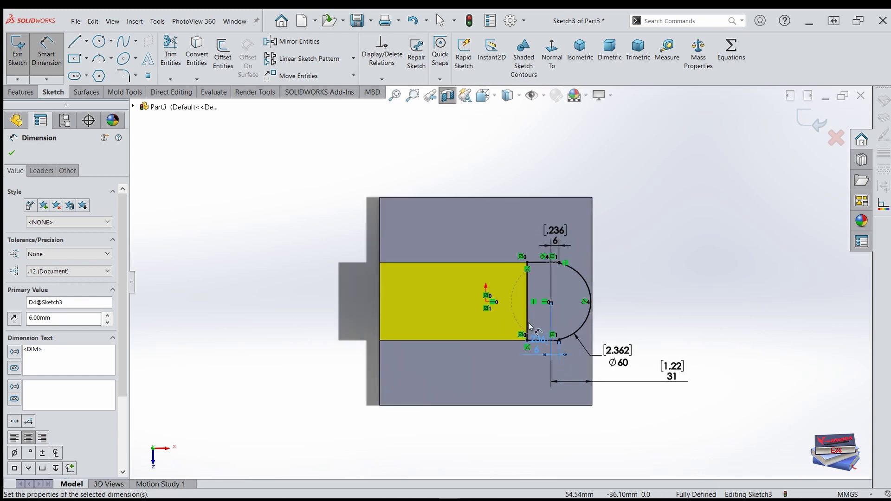
pyautogui.click(11, 152)
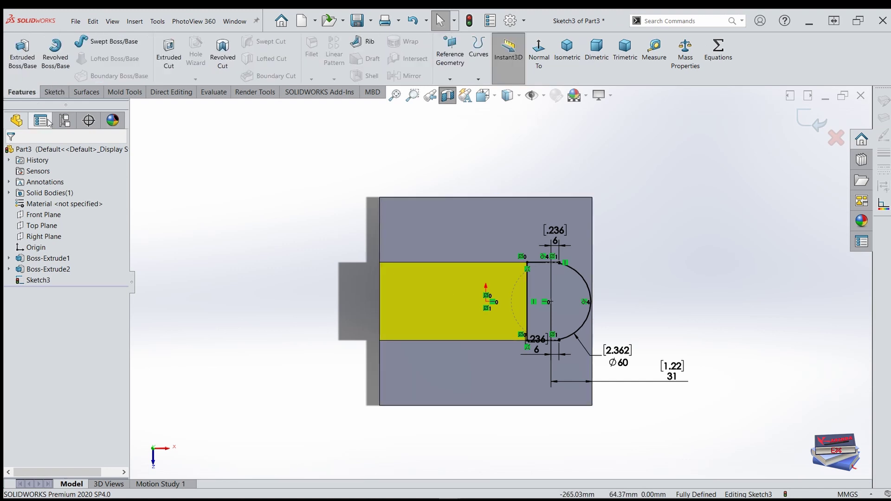
# Extrude Sketch3 30 mm into the rounded-end Boss-Extrude3 and zoom to fit.
pyautogui.click(29, 55)
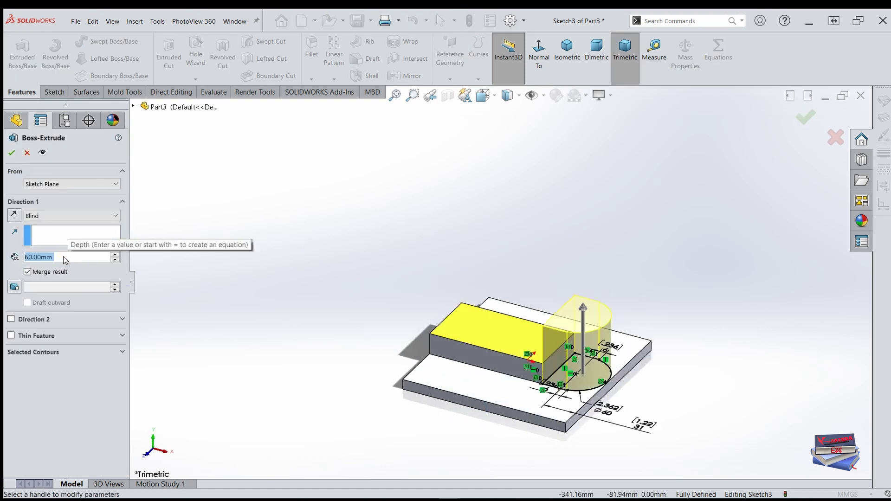
pyautogui.write('30')
pyautogui.click(14, 156)
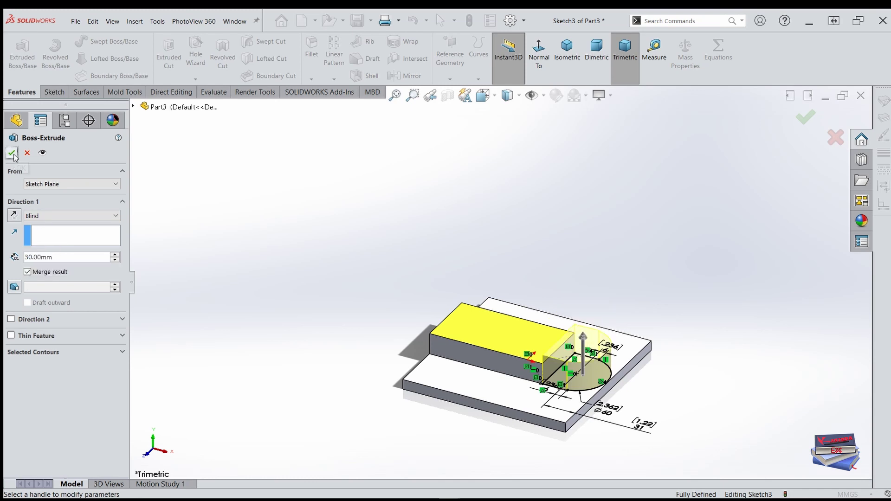
pyautogui.click(12, 153)
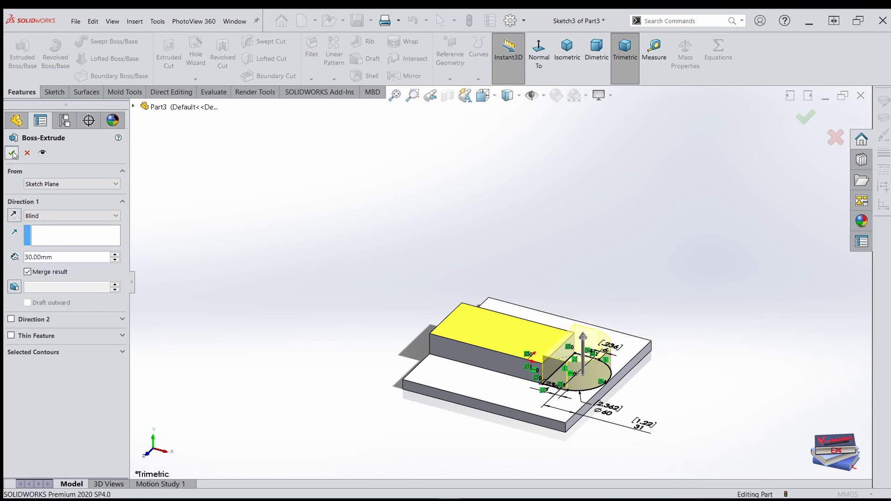
pyautogui.click(331, 310)
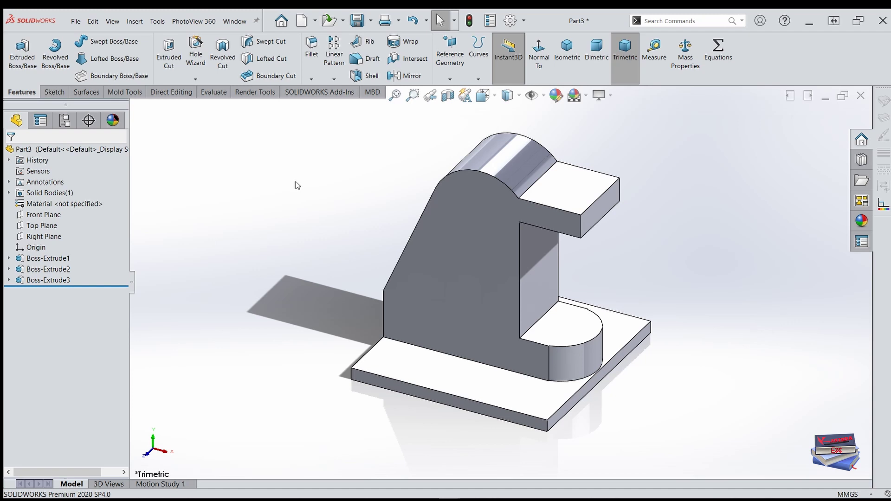
pyautogui.press('f')
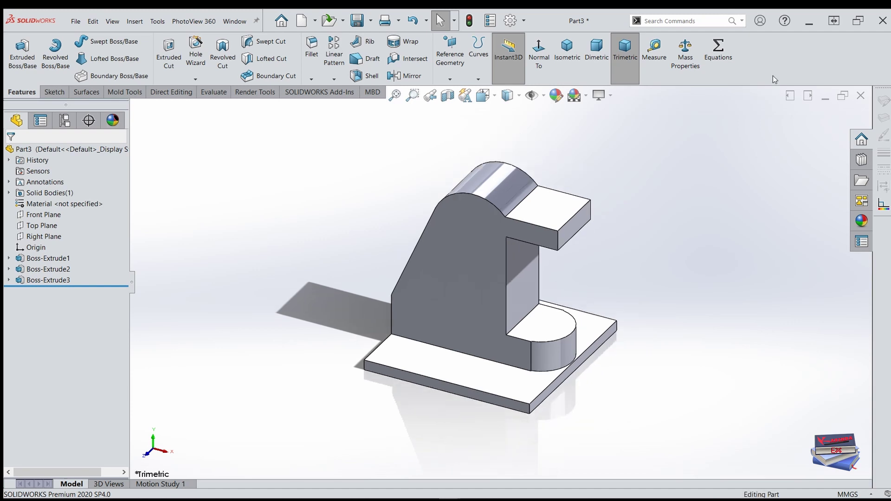
# Start Sketch4 on the boss top face and section the model 87 mm above the Top Plane.
pyautogui.click(547, 332)
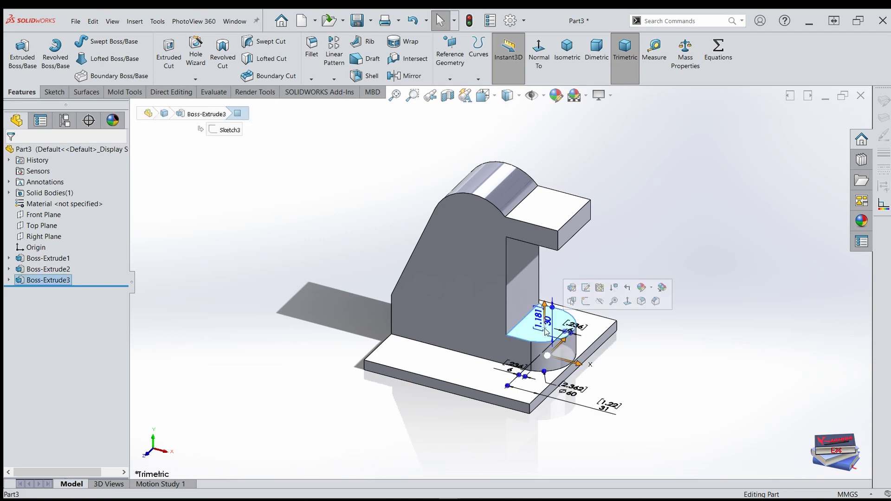
pyautogui.click(587, 310)
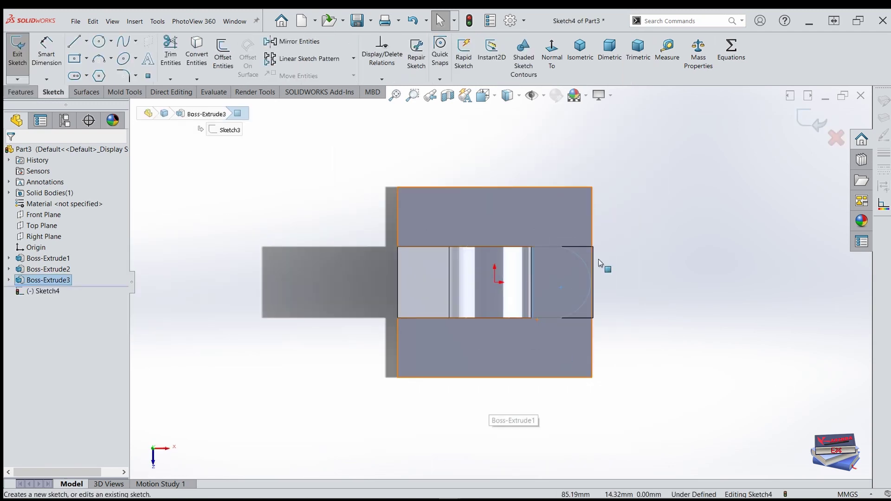
pyautogui.click(447, 96)
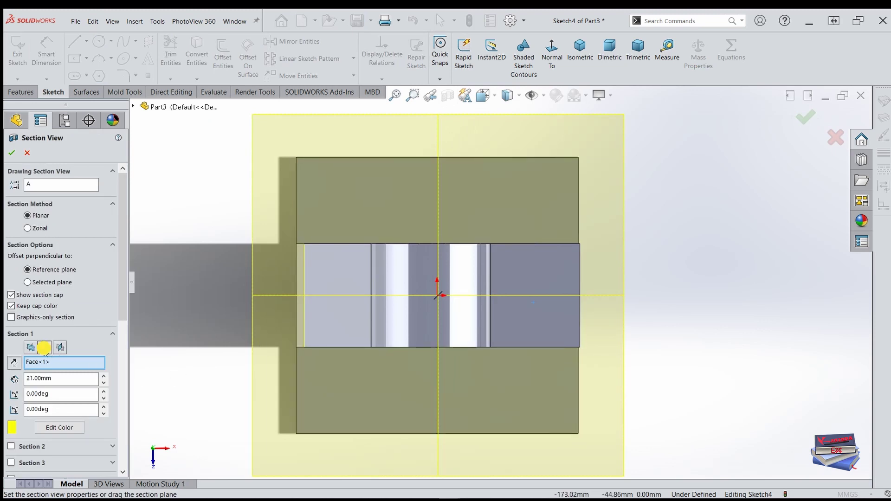
pyautogui.click(44, 347)
pyautogui.moveTo(641, 342); pyautogui.dragTo(567, 321, button='middle')
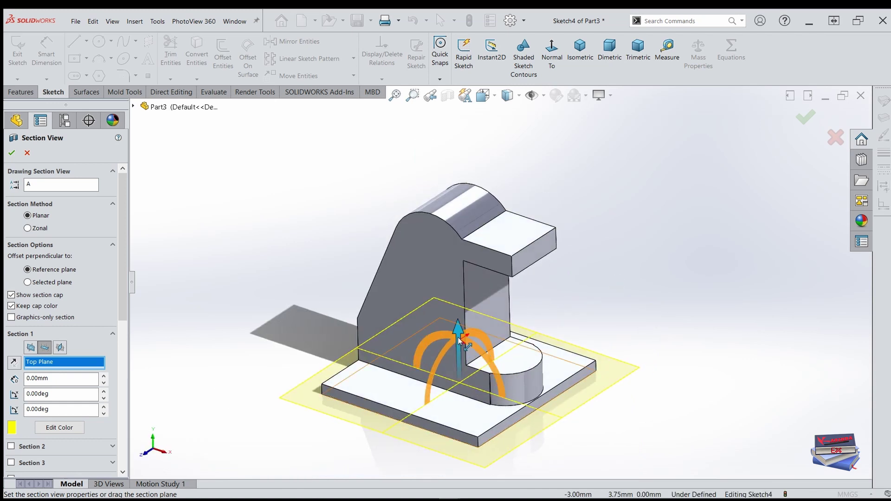
pyautogui.moveTo(458, 327); pyautogui.dragTo(454, 237)
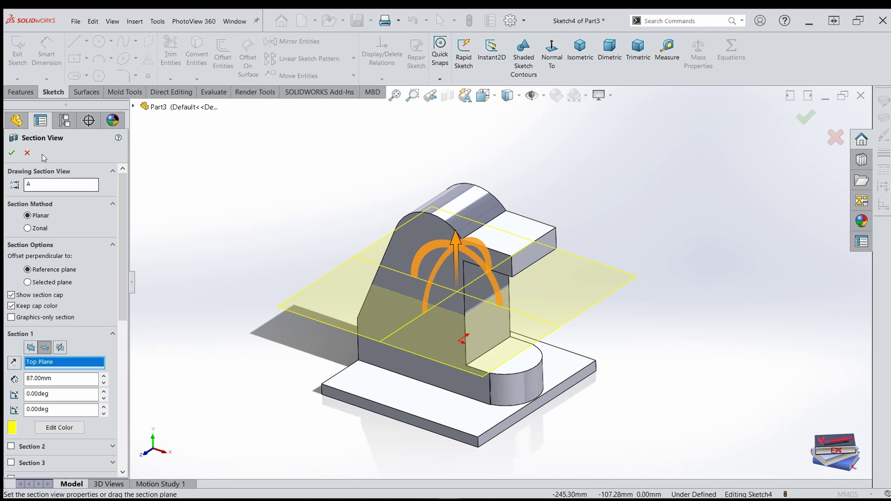
pyautogui.click(11, 152)
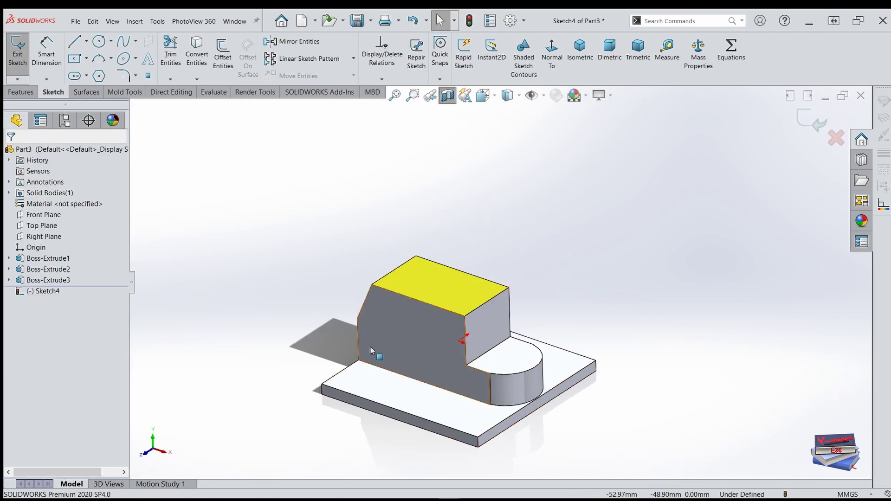
# Viewing normal to the face, draw a Ø44 circle centred on the boss arc's centre.
pyautogui.moveTo(370, 346)
pyautogui.mouseDown(button='middle')
pyautogui.moveTo(467, 305)
pyautogui.moveTo(444, 318)
pyautogui.moveTo(452, 328)
pyautogui.mouseUp(button='middle')
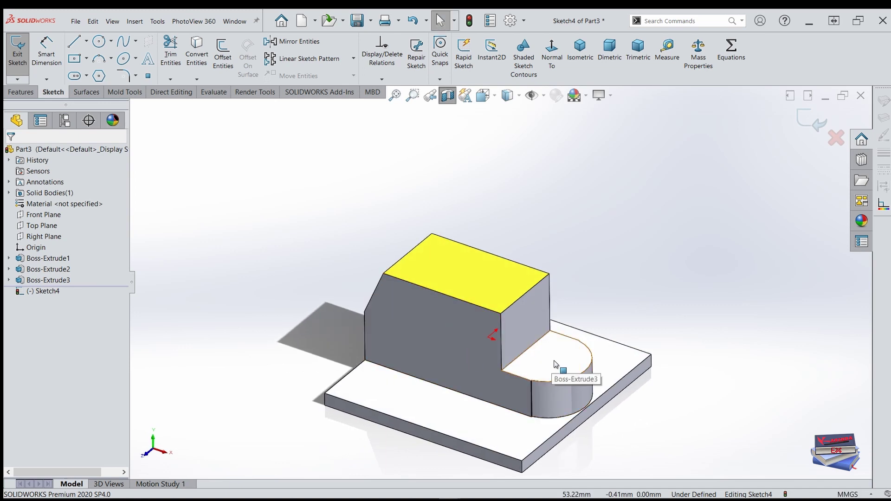
pyautogui.click(552, 51)
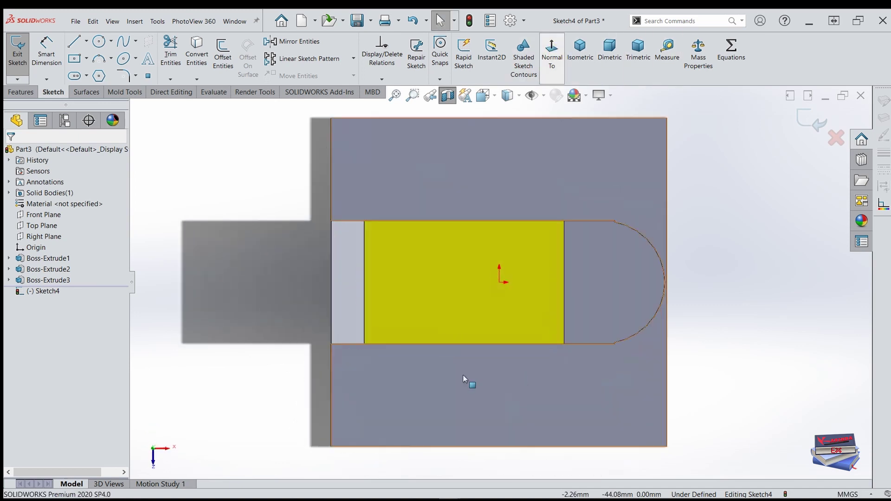
pyautogui.scroll(2, 537, 293)
pyautogui.scroll(-2, 464, 385)
pyautogui.click(99, 42)
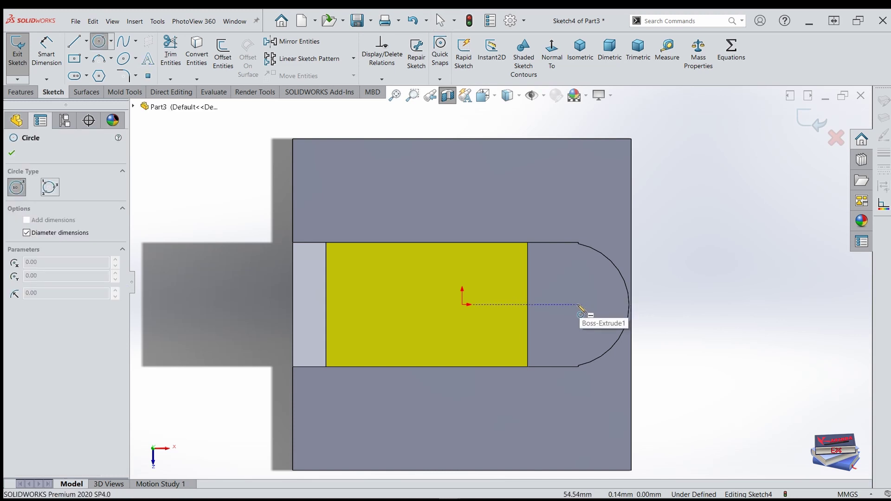
pyautogui.click(578, 305)
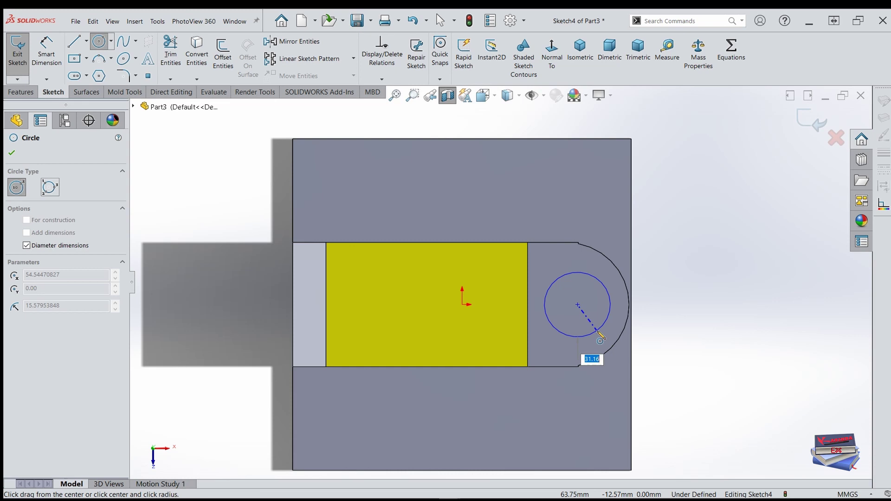
pyautogui.write('44')
pyautogui.press('Return')
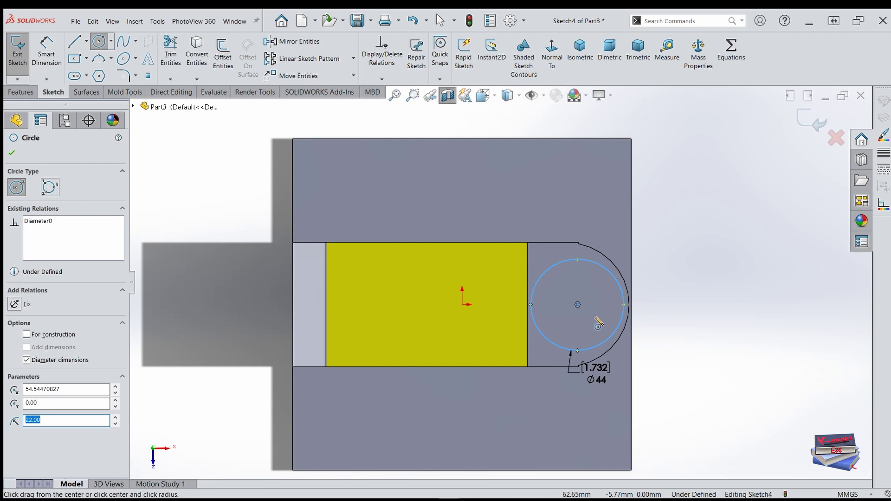
pyautogui.press('Escape')
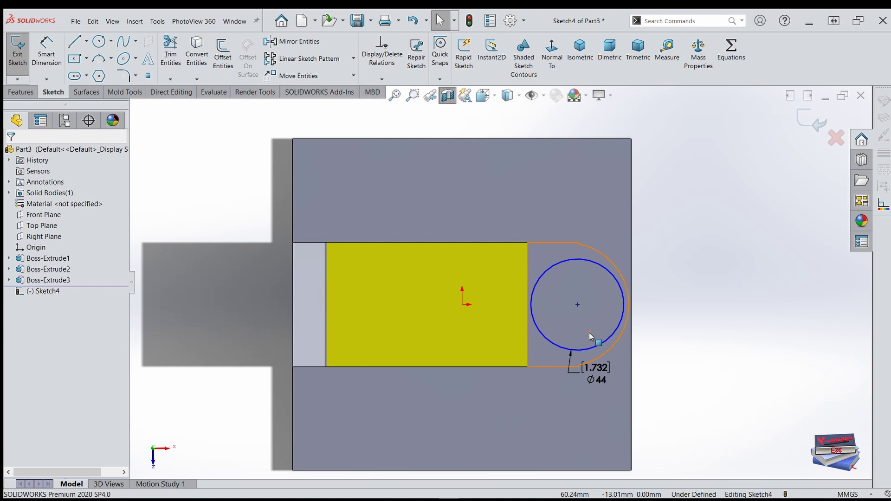
# Dimension the circle centre 27 mm from the part's right edge.
pyautogui.click(47, 54)
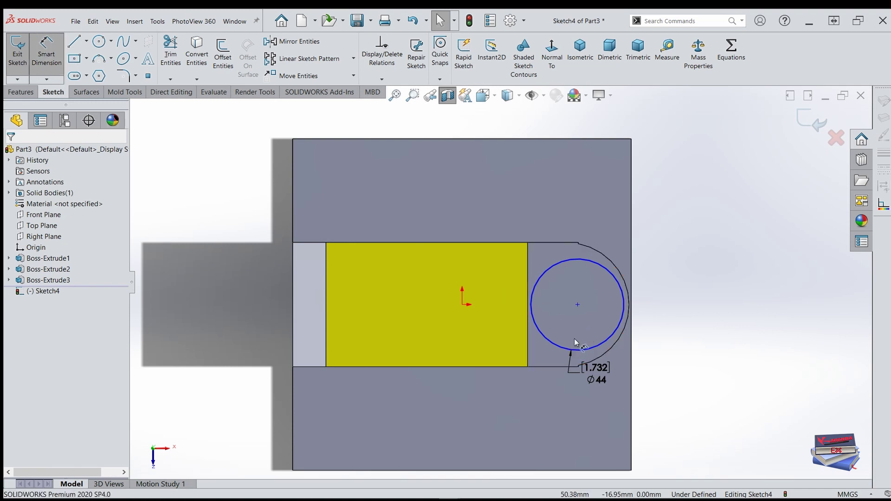
pyautogui.click(577, 305)
pyautogui.click(632, 398)
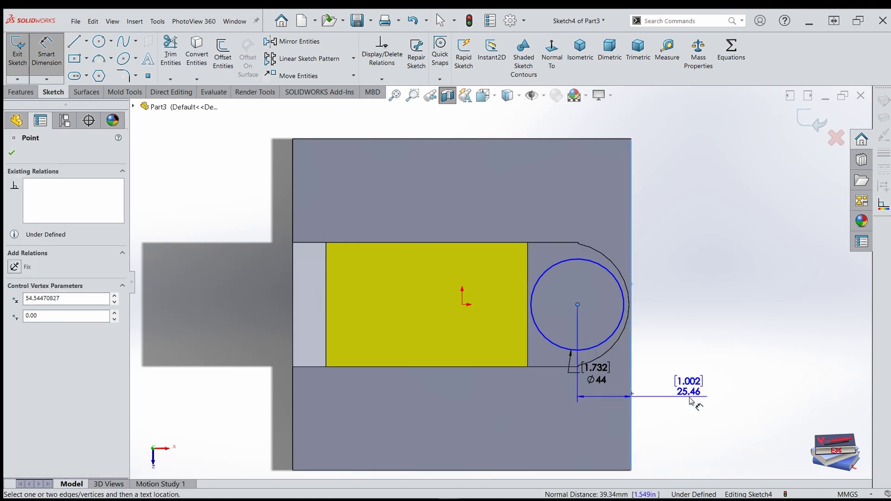
pyautogui.click(715, 411)
pyautogui.write('27')
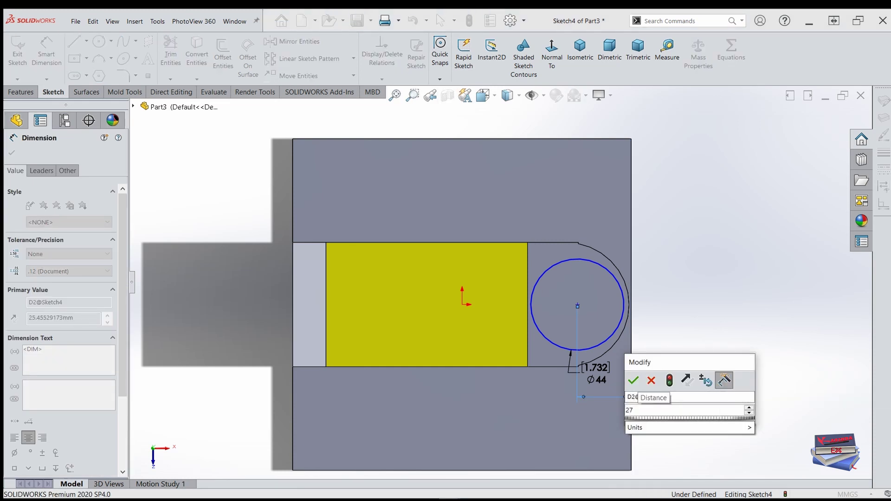
pyautogui.press('Return')
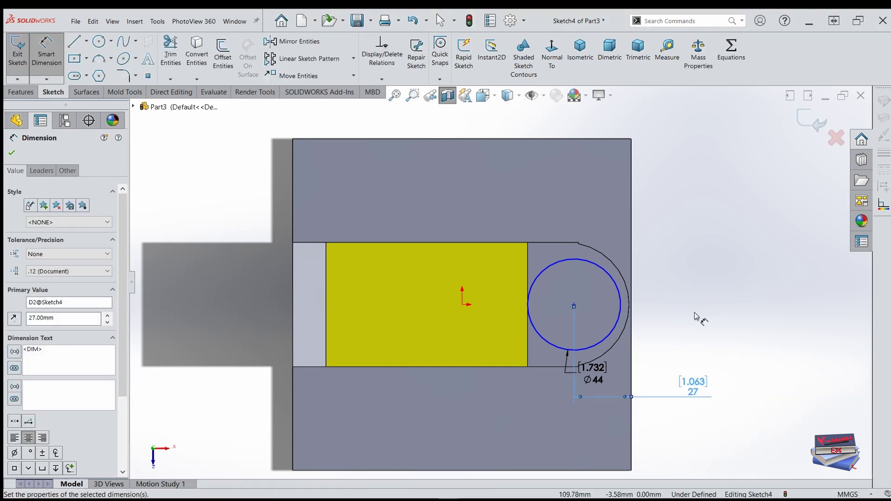
pyautogui.press('Escape')
pyautogui.press('Escape')
pyautogui.moveTo(590, 371); pyautogui.dragTo(552, 185)
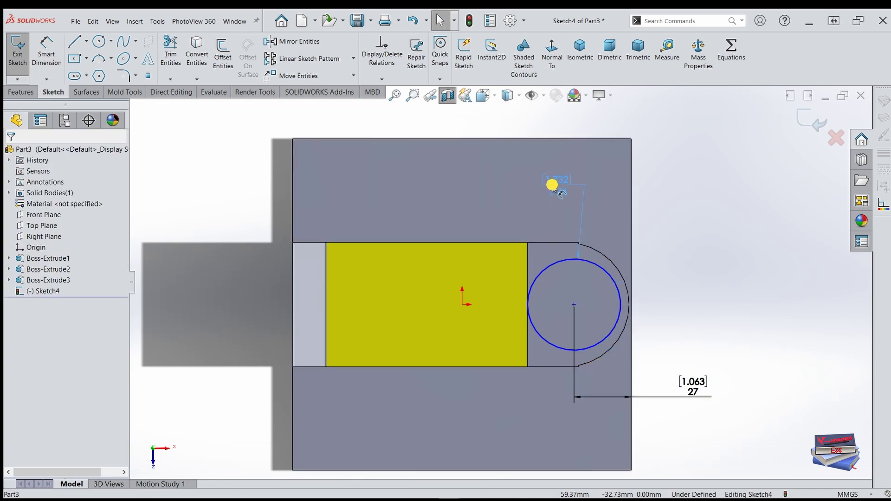
# Add a Horizontal relation between the circle centre and the origin.
pyautogui.click(573, 305)
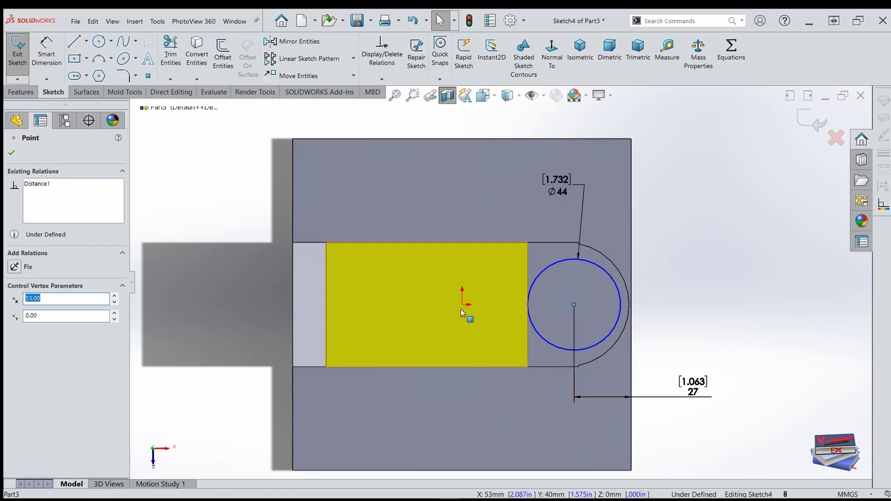
pyautogui.keyDown('ctrl'); pyautogui.click(462, 305); pyautogui.keyUp('ctrl')
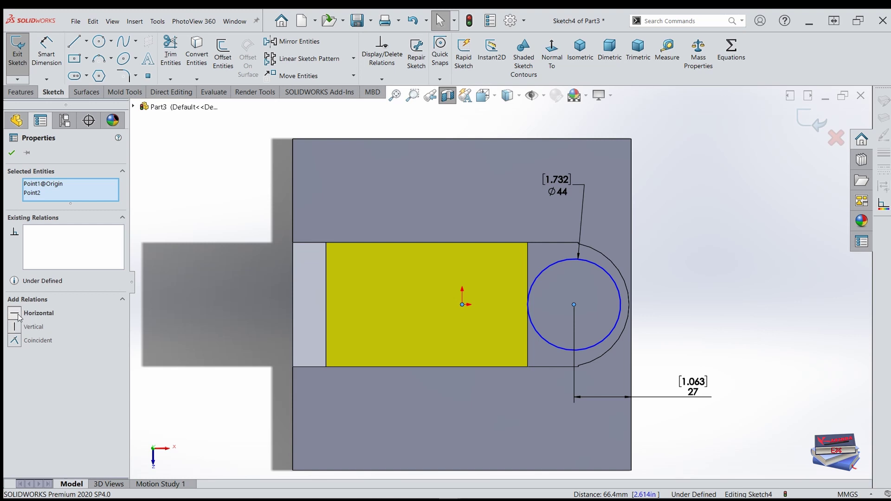
pyautogui.click(18, 316)
pyautogui.press('Escape')
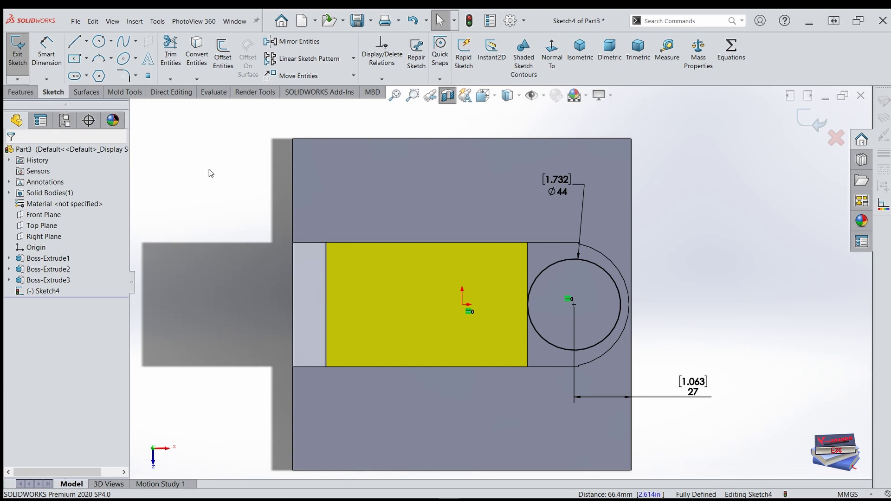
pyautogui.click(20, 92)
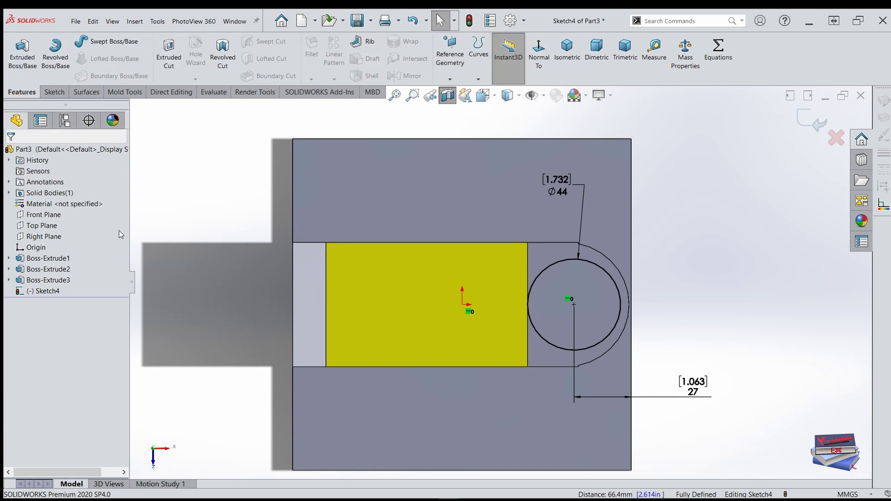
# Extrude the Ø44 circle 5 mm with Merge result unchecked.
pyautogui.click(22, 53)
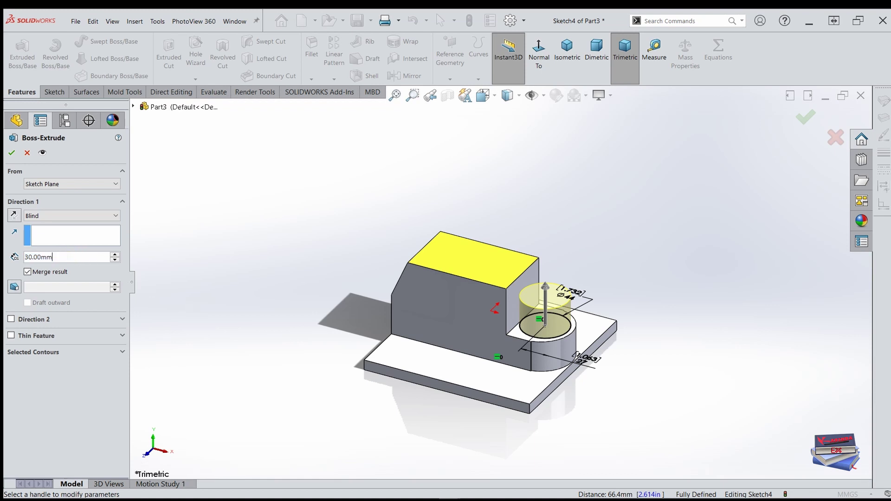
pyautogui.write('5')
pyautogui.click(46, 381)
pyautogui.press('Return')
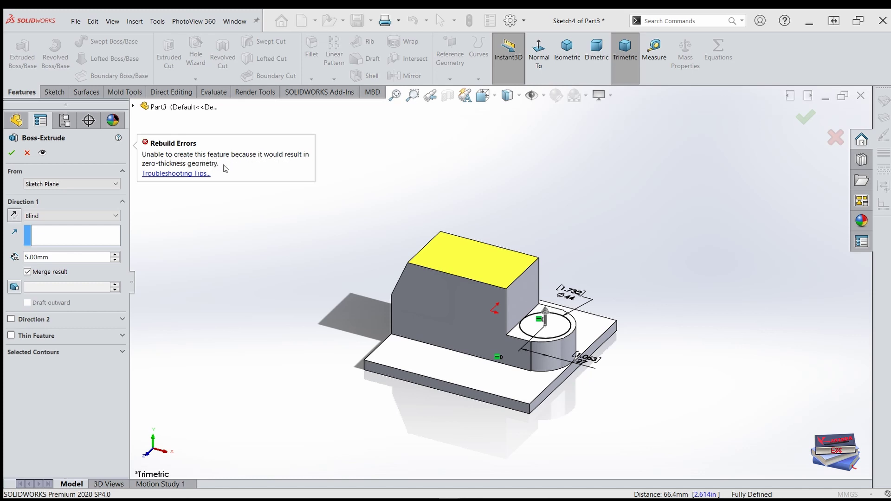
pyautogui.click(28, 272)
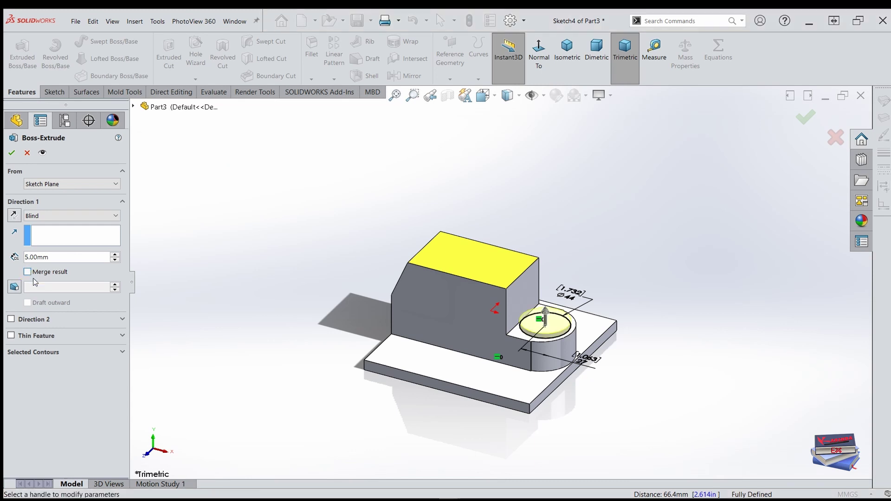
pyautogui.click(14, 154)
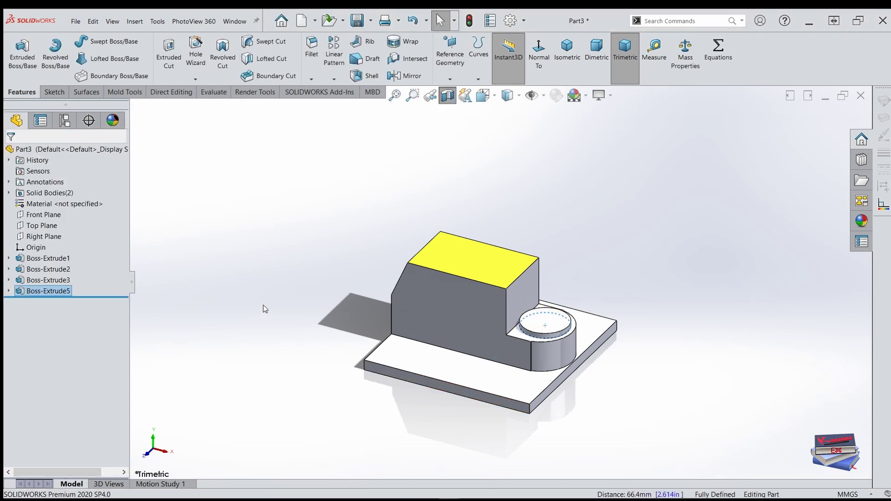
# Expand Solid Bodies(2) and select the Boss-Extrude5 body and feature.
pyautogui.scroll(-2, 520, 315)
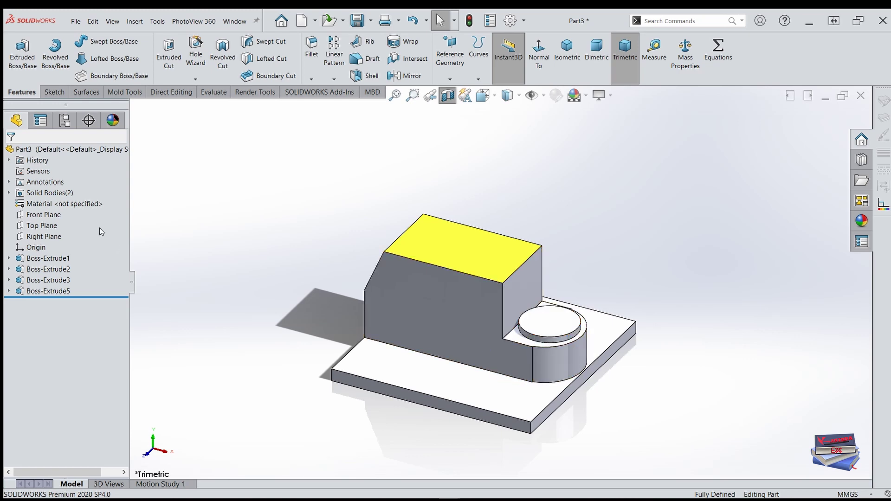
pyautogui.click(9, 193)
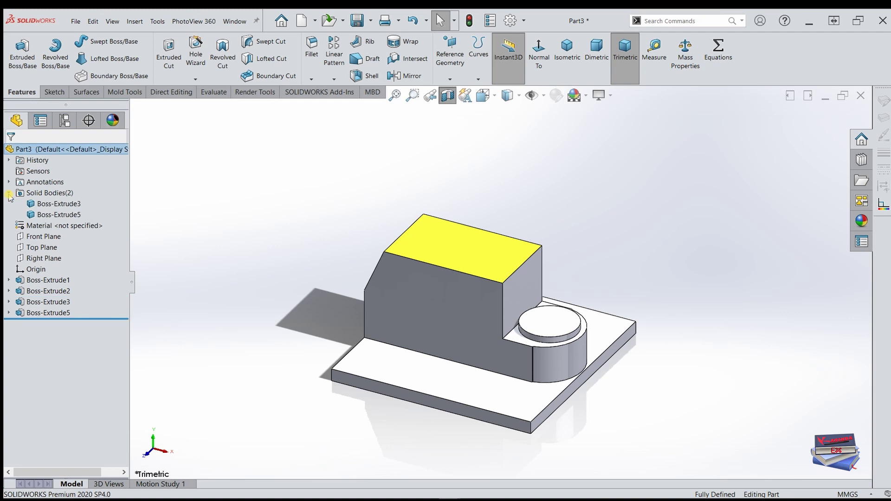
pyautogui.click(56, 216)
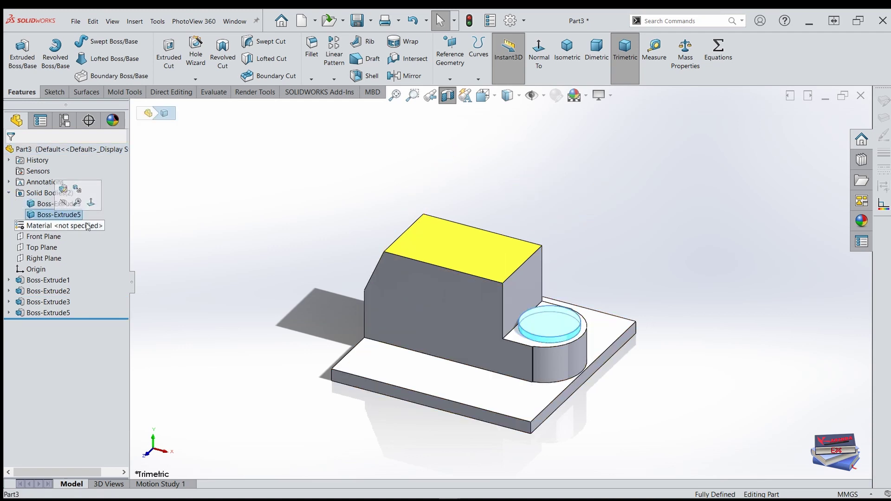
pyautogui.click(219, 236)
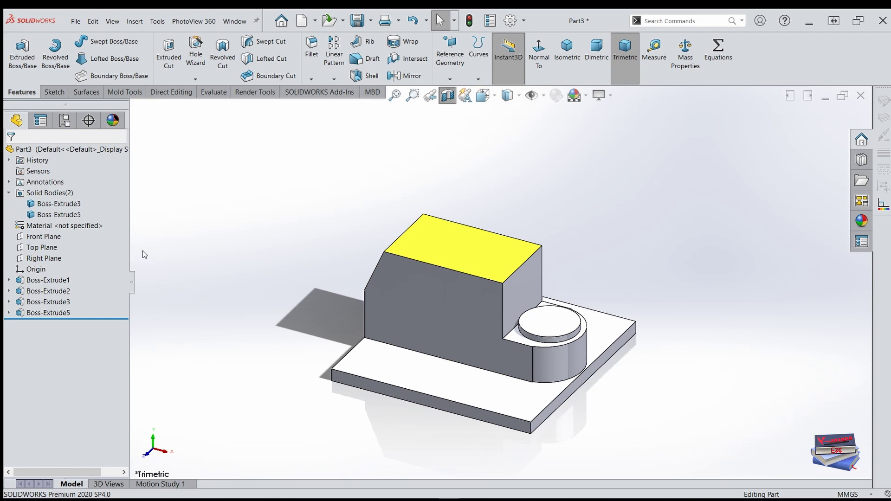
pyautogui.click(52, 313)
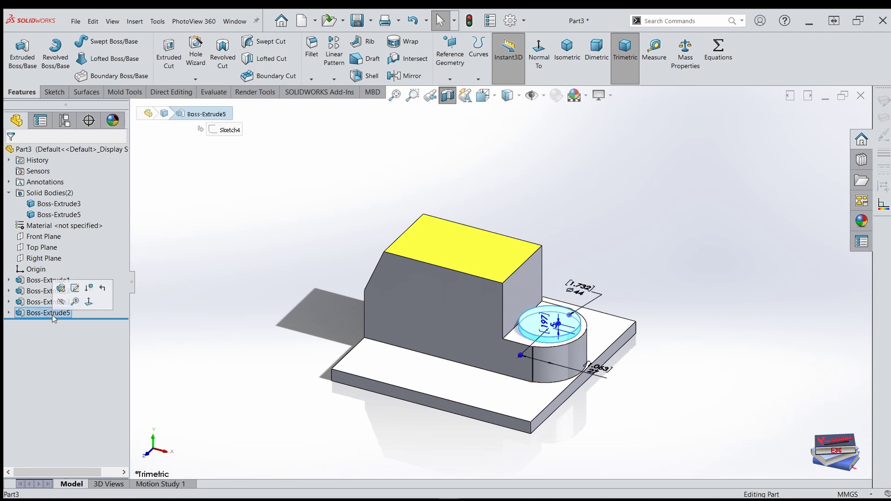
# Try merging Boss-Extrude5 into the main body, then close it after the zero-thickness error.
pyautogui.click(75, 289)
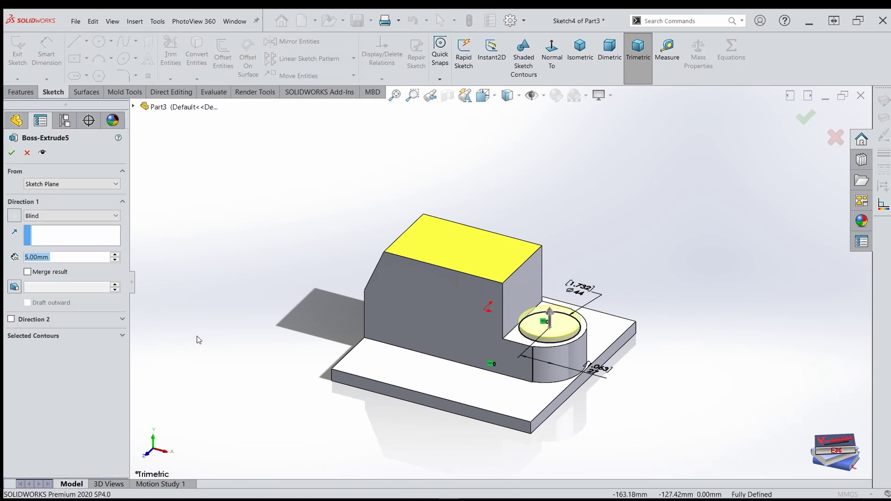
pyautogui.click(27, 272)
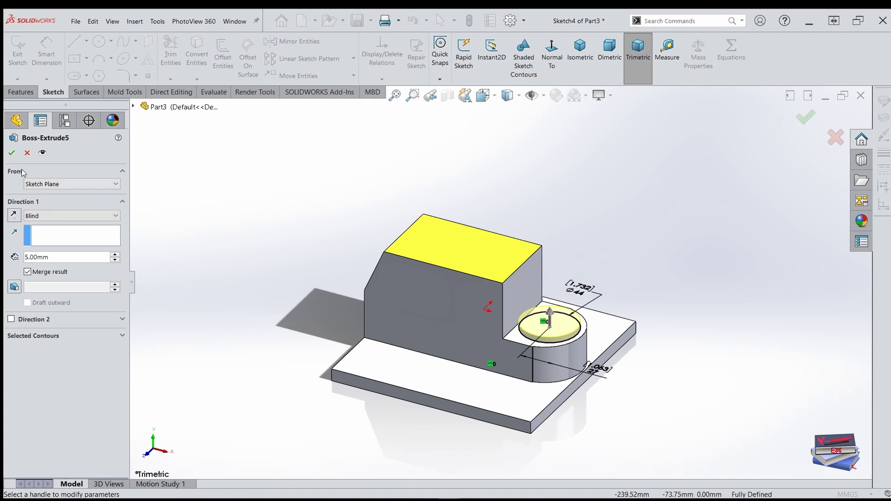
pyautogui.click(12, 153)
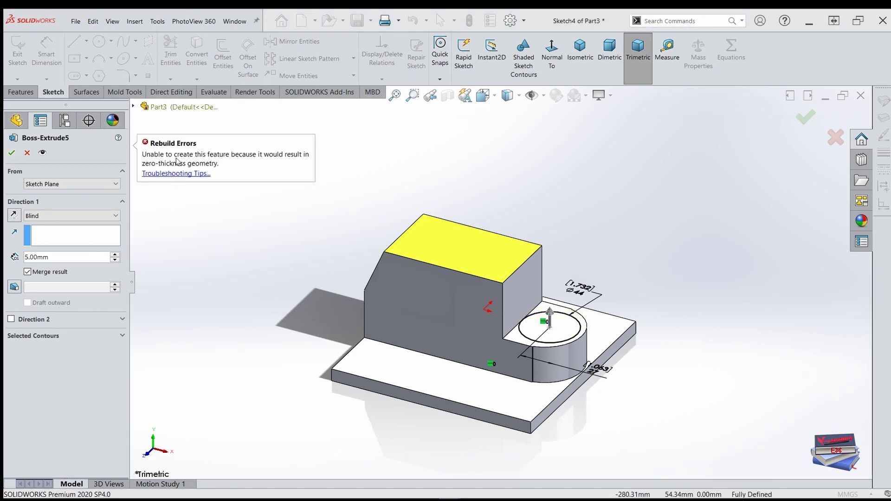
pyautogui.click(26, 153)
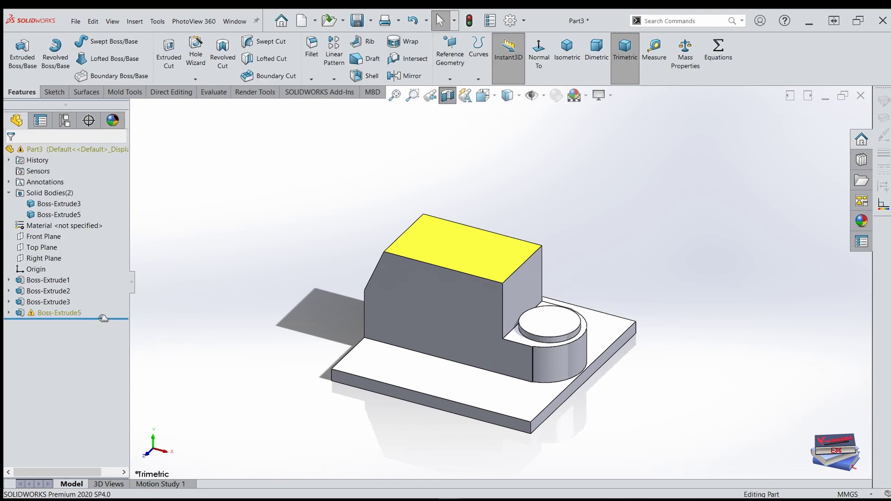
# Open Sketch4 under Boss-Extrude5 for editing.
pyautogui.click(9, 313)
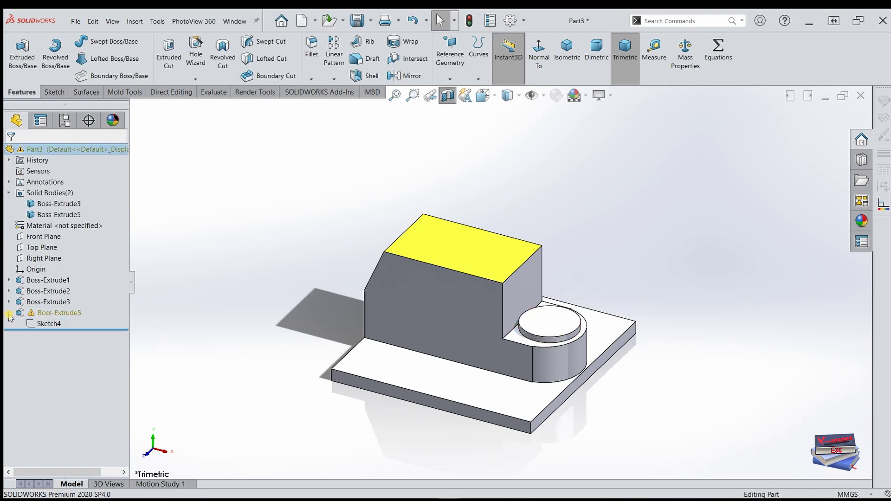
pyautogui.click(54, 326)
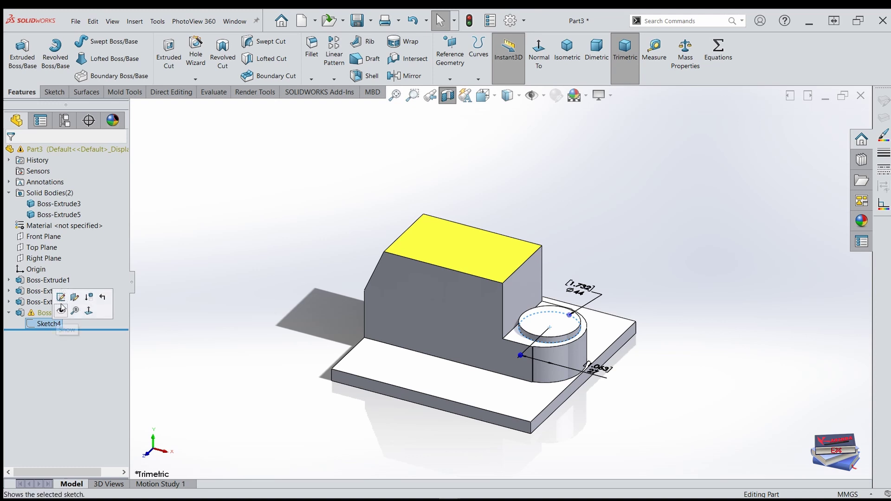
pyautogui.click(61, 298)
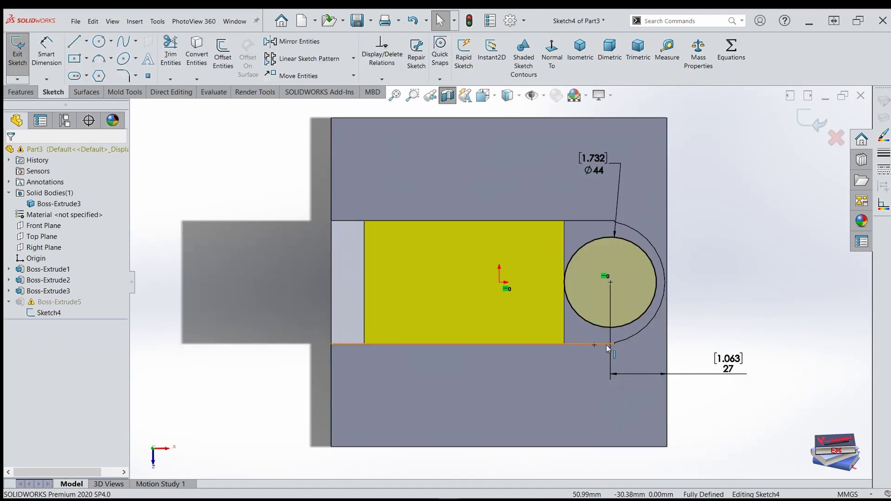
# Change the circle's 27 mm offset dimension to 26.9999 mm.
pyautogui.scroll(-2, 733, 325)
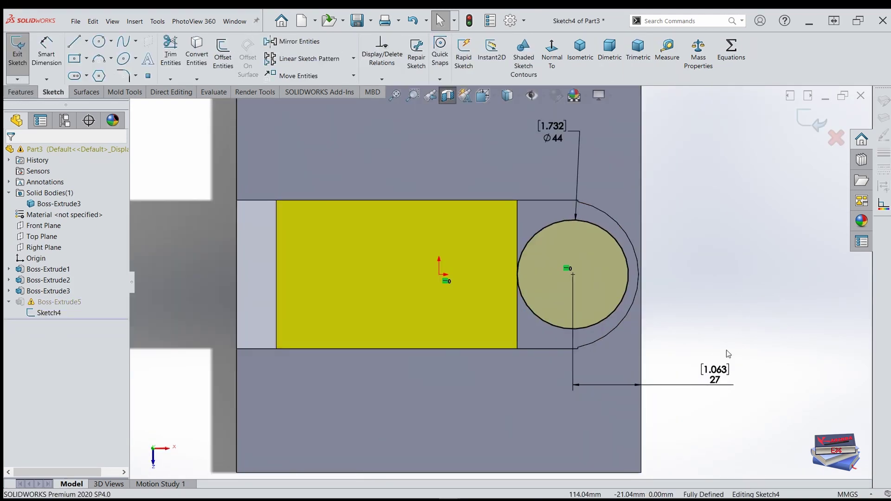
pyautogui.doubleClick(715, 379)
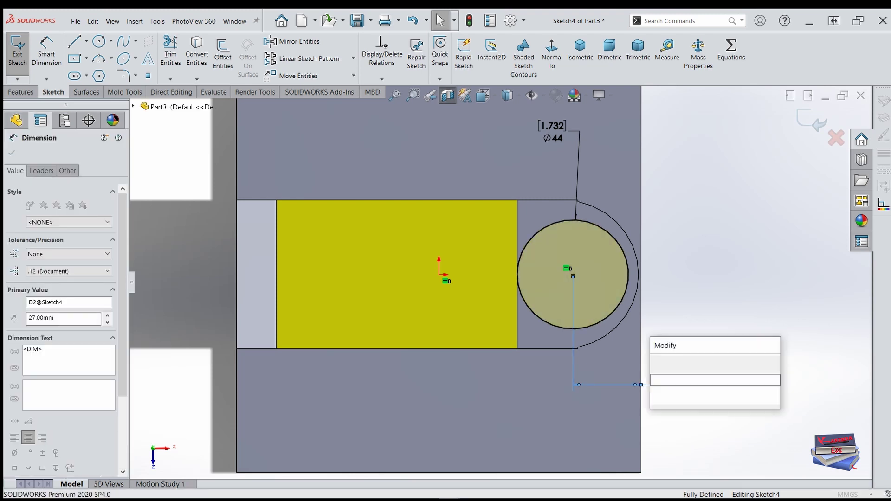
pyautogui.click(673, 393)
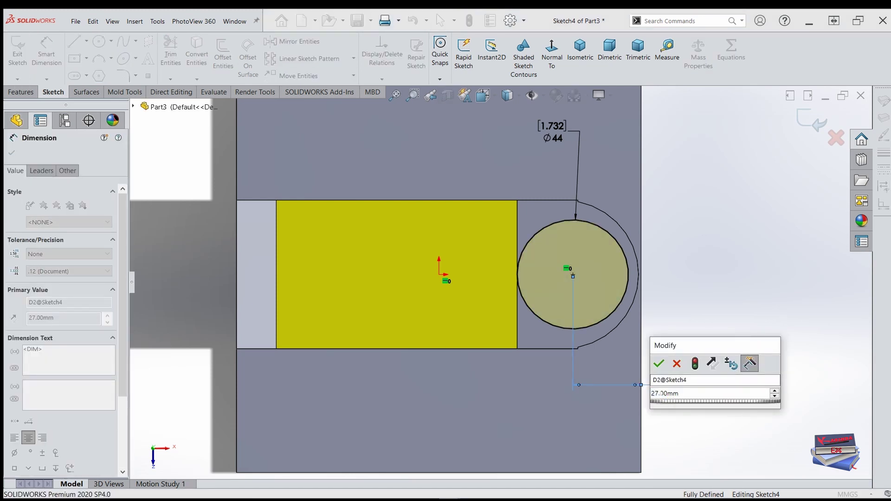
pyautogui.click(655, 392)
pyautogui.write('6')
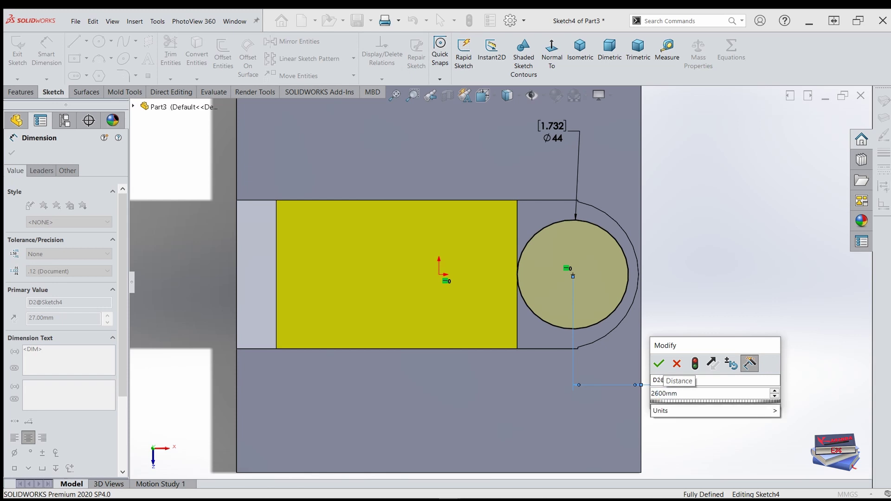
pyautogui.click(661, 394)
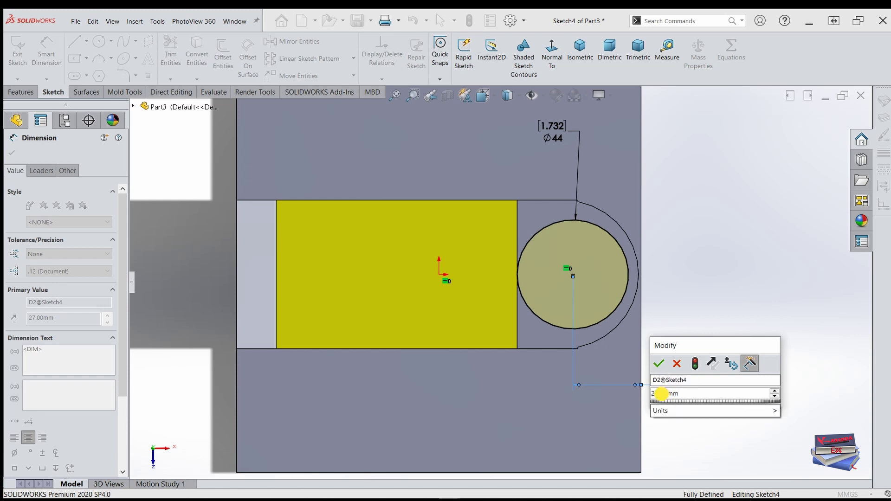
pyautogui.press('BackSpace')
pyautogui.press('Delete')
pyautogui.write('9999')
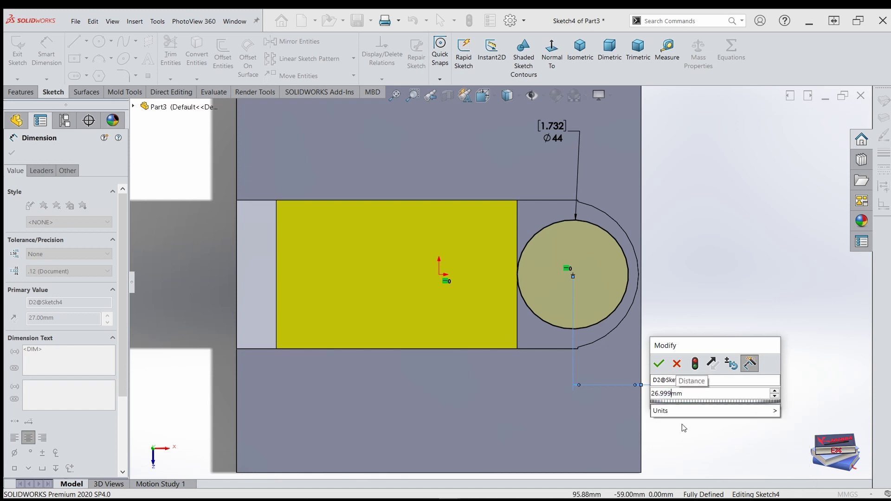
pyautogui.press('Return')
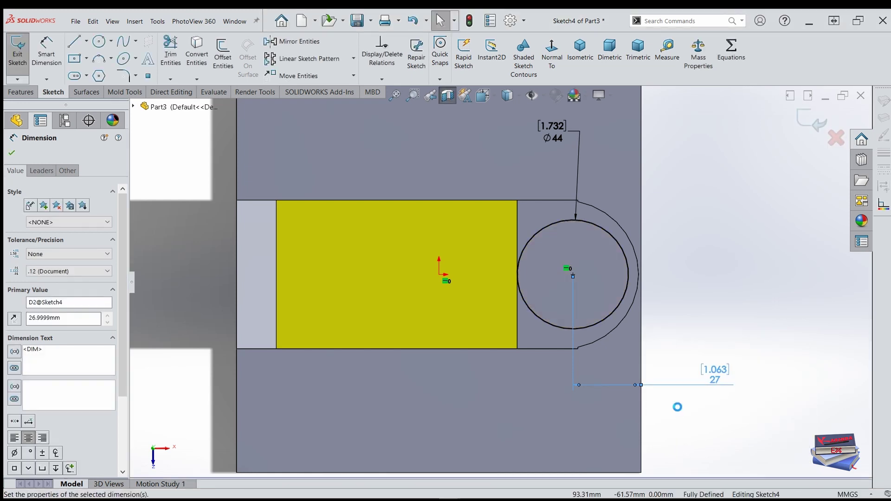
# Exit Sketch4 so Boss-Extrude5 rebuilds, then select Boss-Extrude5 in the tree.
pyautogui.click(10, 154)
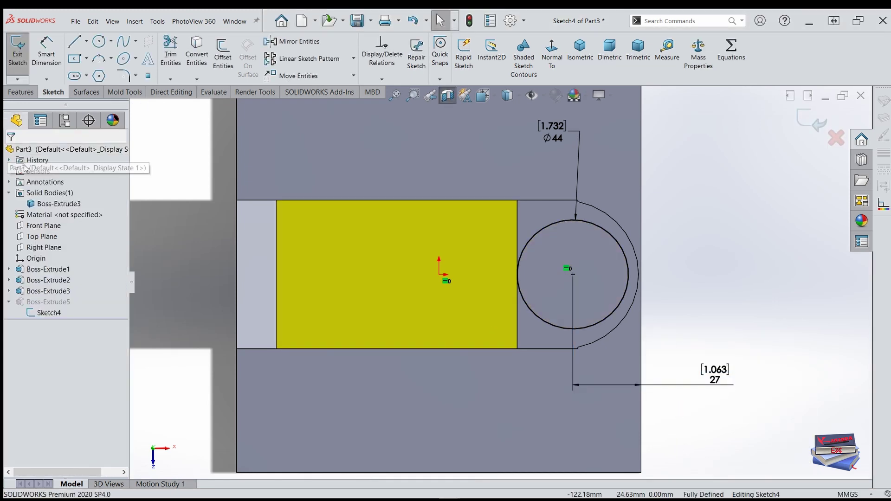
pyautogui.press('z')
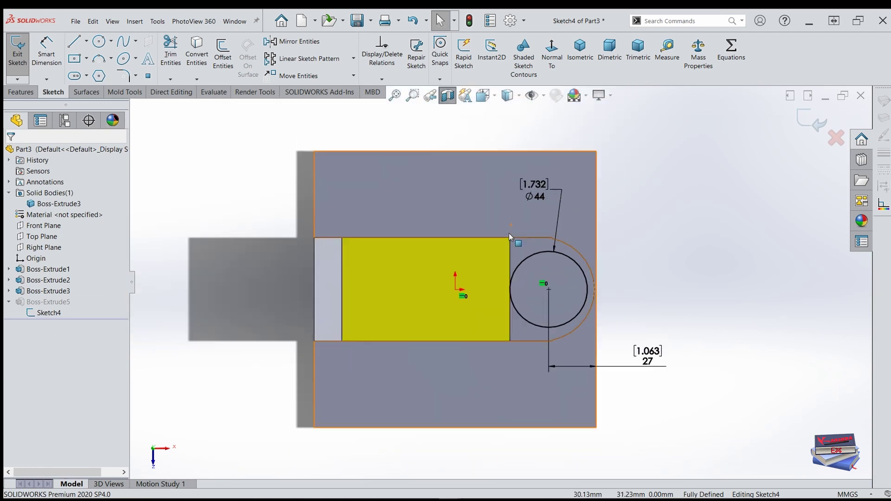
pyautogui.click(803, 122)
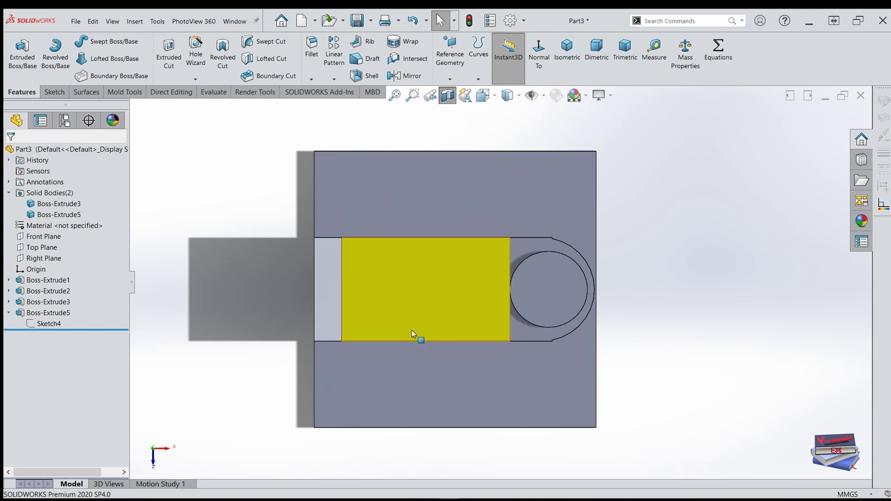
pyautogui.moveTo(411, 330); pyautogui.dragTo(403, 194, button='middle')
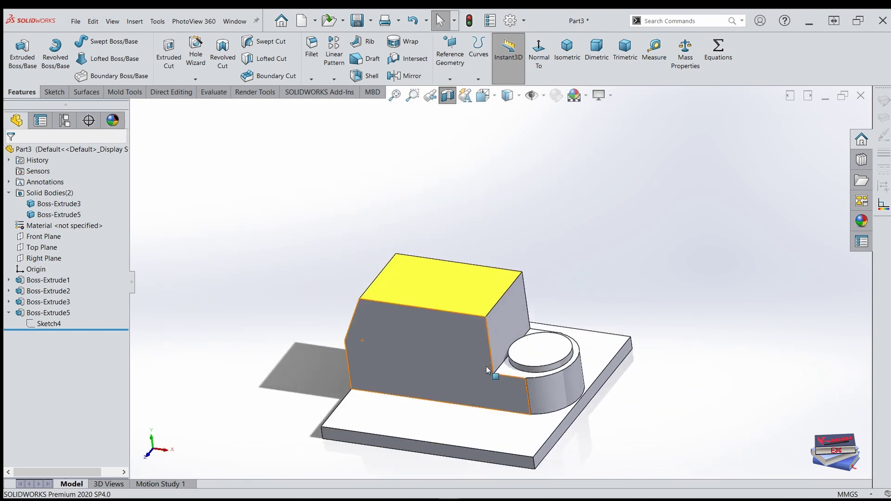
pyautogui.moveTo(487, 370); pyautogui.dragTo(504, 333, button='middle')
pyautogui.click(53, 313)
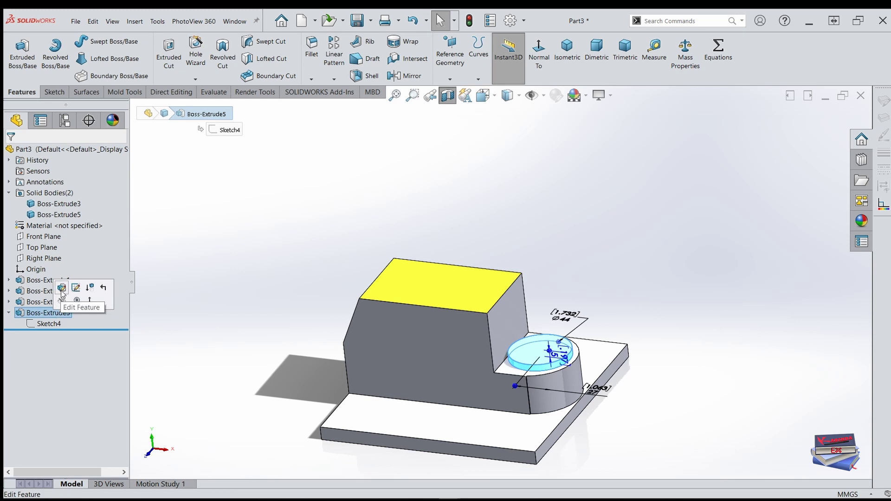
# Edit Boss-Extrude5 with Merge result on, fusing the Ø44 disc into a single body.
pyautogui.click(61, 288)
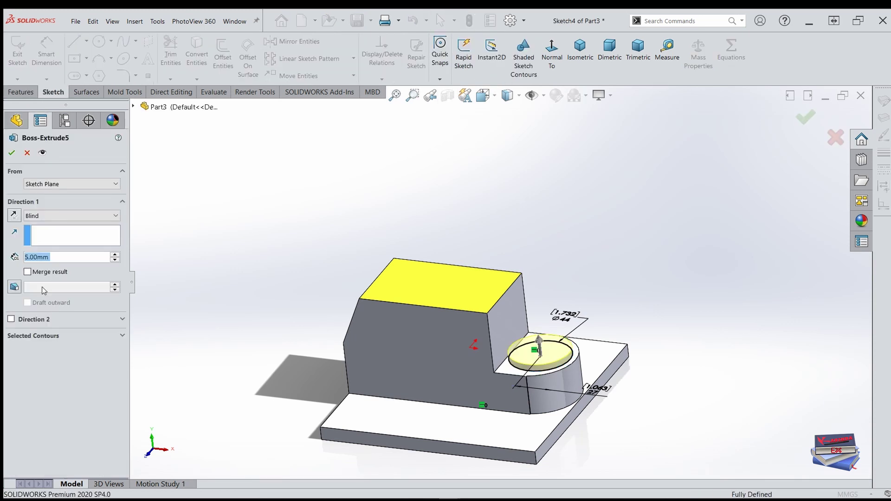
pyautogui.click(28, 272)
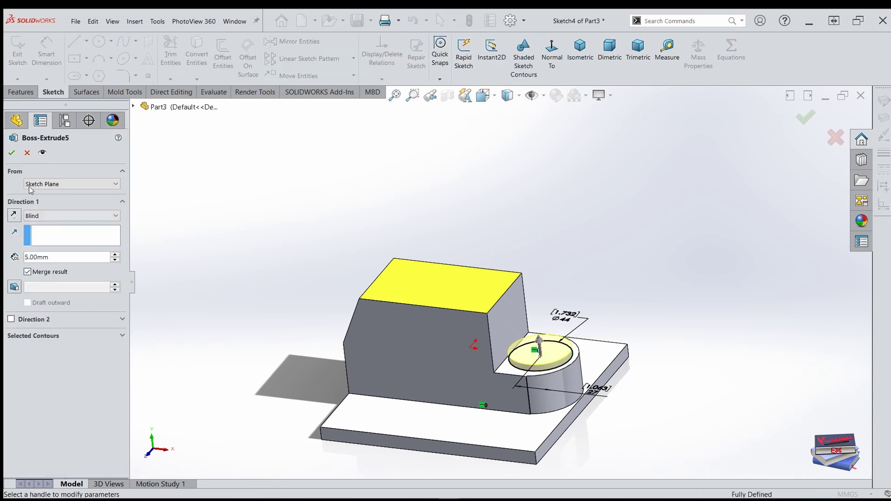
pyautogui.click(12, 152)
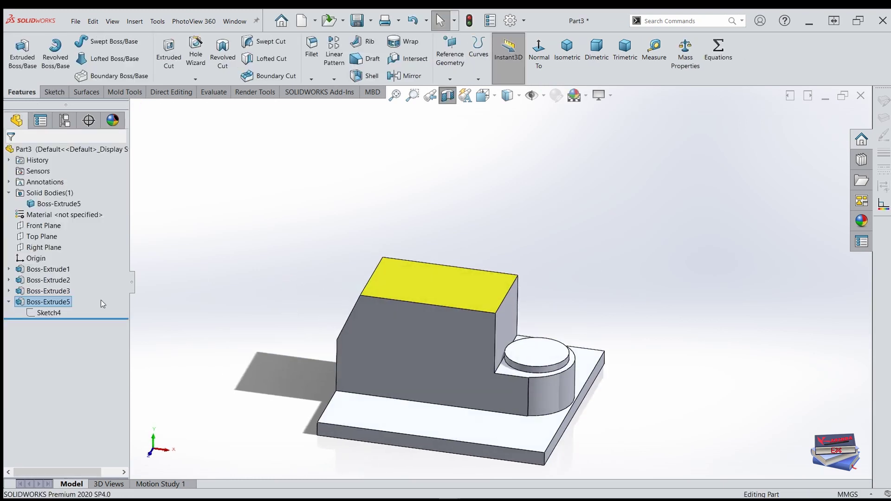
pyautogui.rightClick(42, 307)
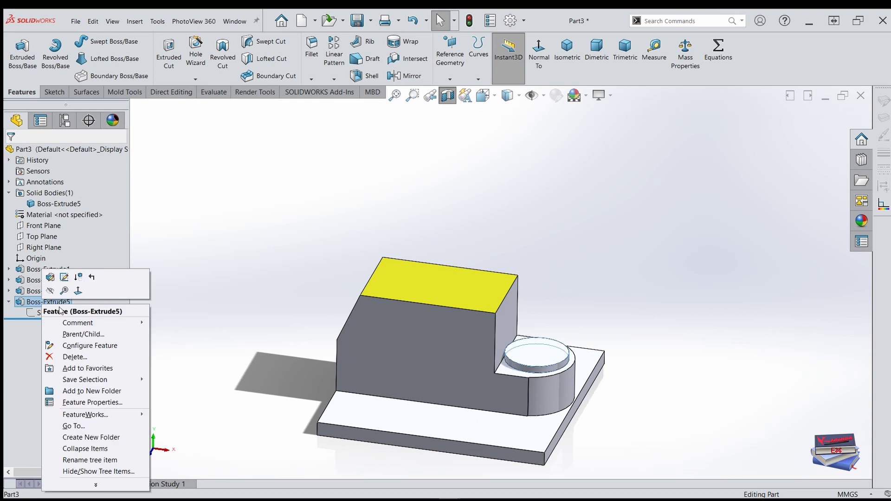
pyautogui.click(55, 280)
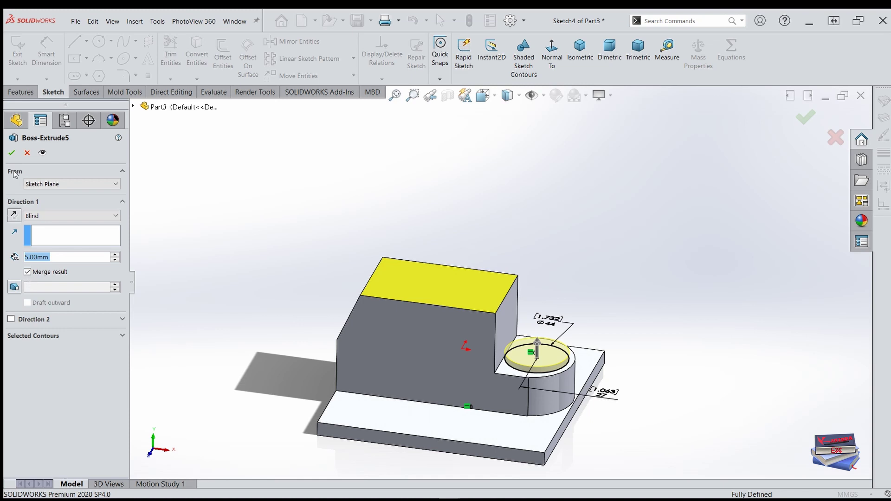
pyautogui.click(12, 153)
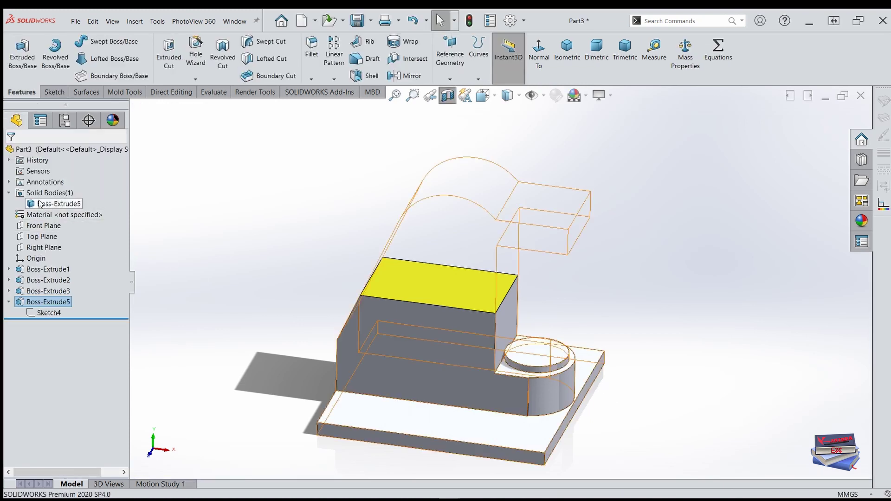
# Turn off the section cut so the whole bracket is visible.
pyautogui.click(9, 192)
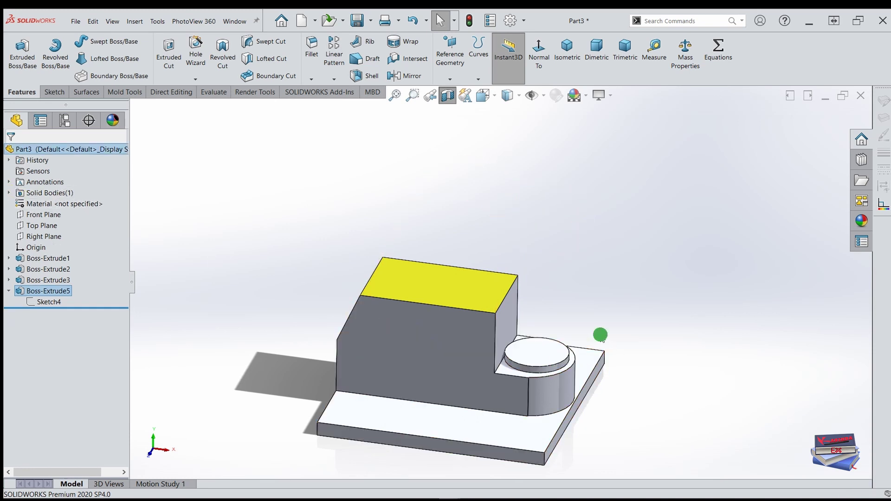
pyautogui.moveTo(601, 335); pyautogui.dragTo(571, 378, button='middle')
pyautogui.moveTo(500, 377); pyautogui.dragTo(494, 301, button='middle')
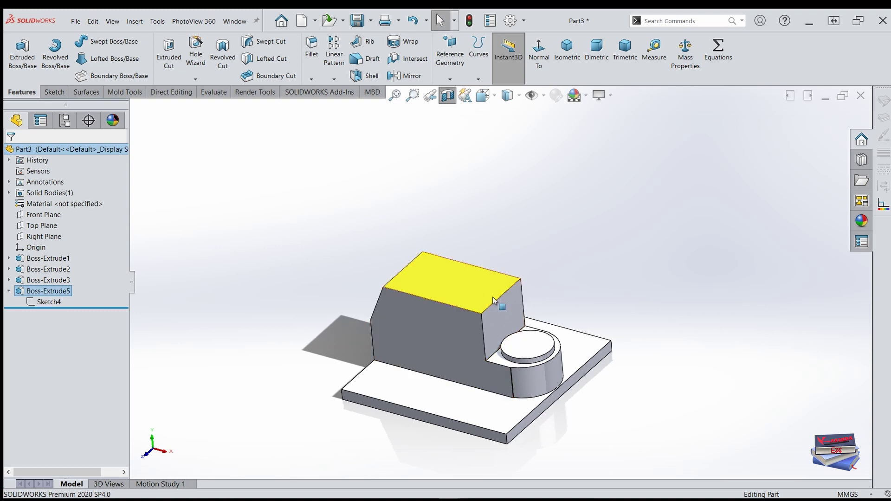
pyautogui.click(247, 316)
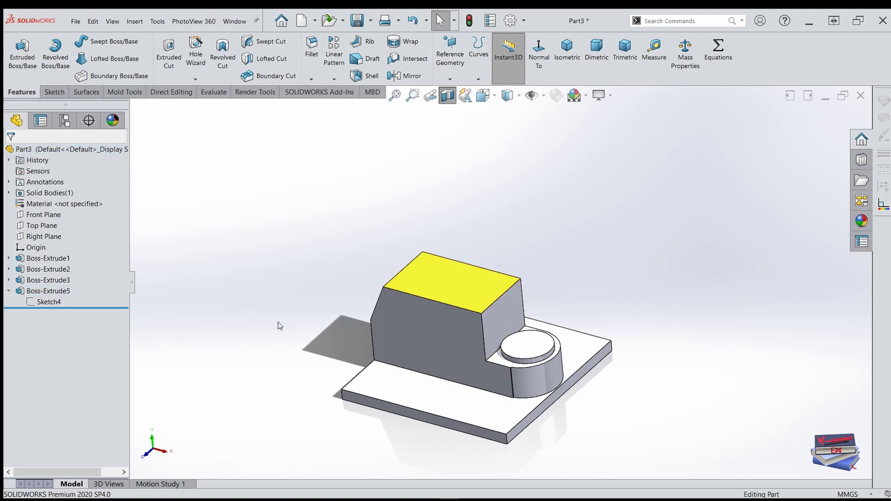
pyautogui.moveTo(296, 307); pyautogui.dragTo(303, 309, button='middle')
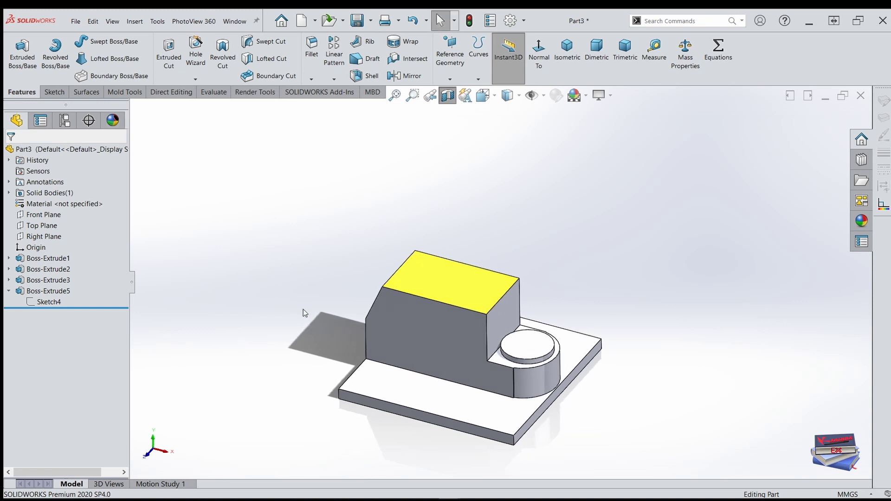
pyautogui.click(447, 95)
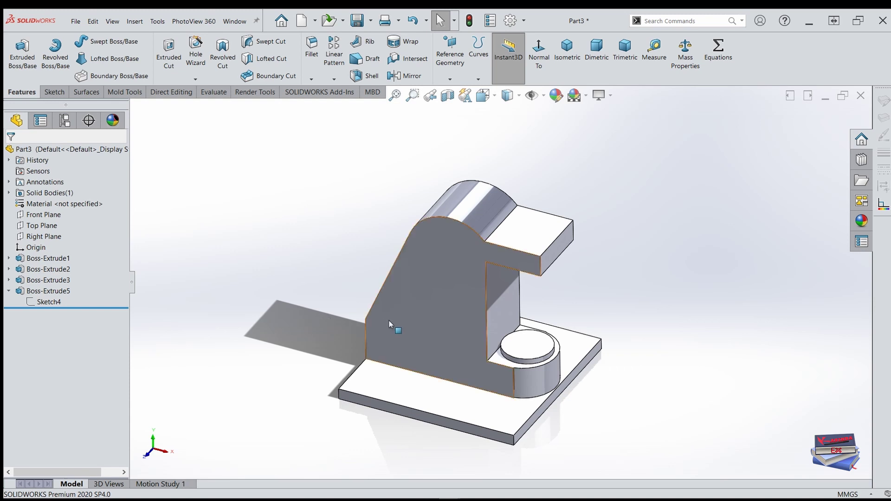
# Orbit below the part and select the underside face of the overhanging arm.
pyautogui.moveTo(395, 327); pyautogui.dragTo(387, 191, button='middle')
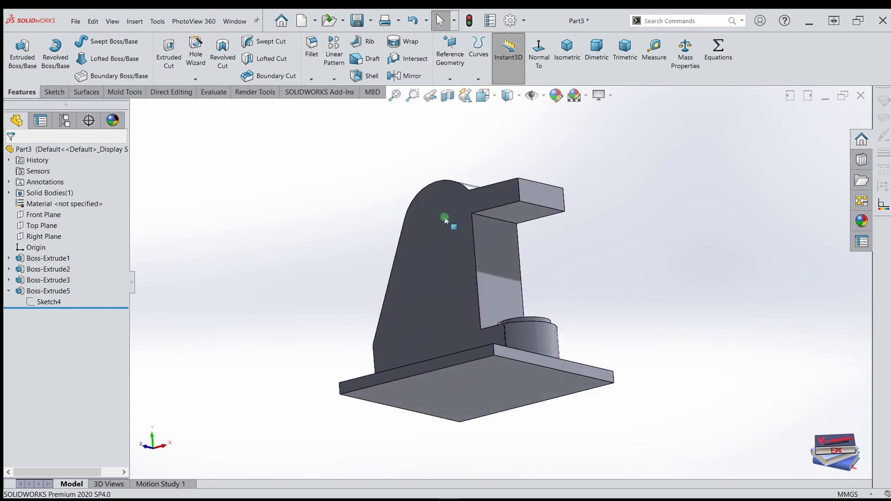
pyautogui.scroll(-3, 527, 217)
pyautogui.moveTo(617, 319); pyautogui.dragTo(618, 301, button='middle')
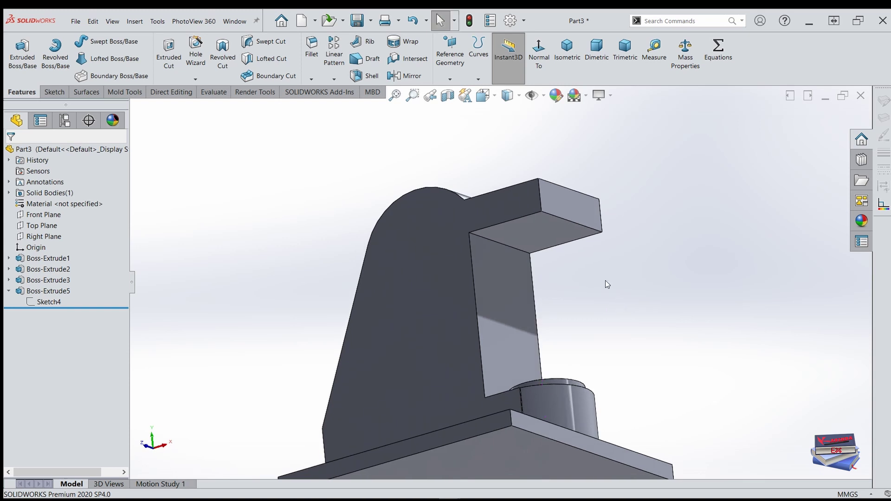
pyautogui.click(544, 233)
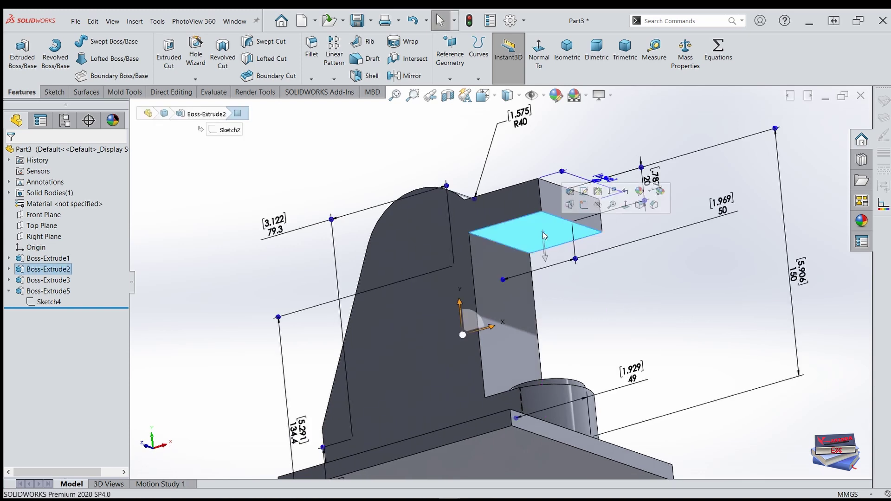
# Start Sketch5 on the arm's underside and lower a section plane to about 6 mm.
pyautogui.click(583, 206)
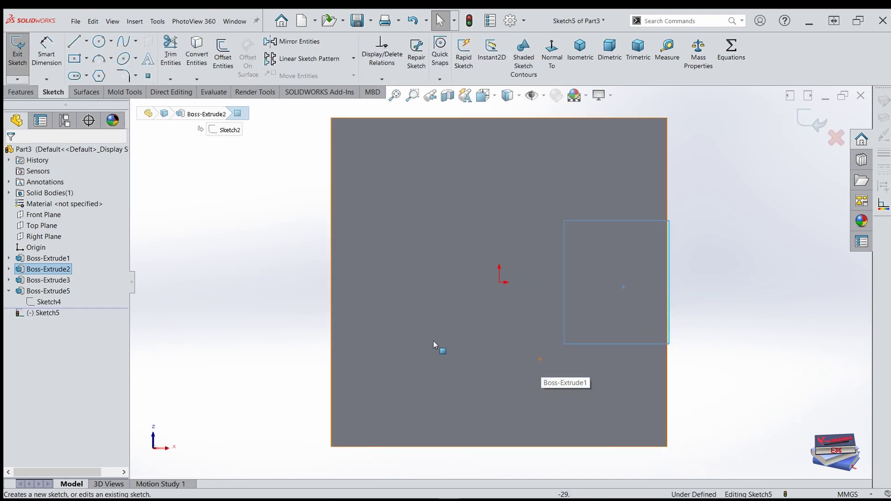
pyautogui.click(448, 96)
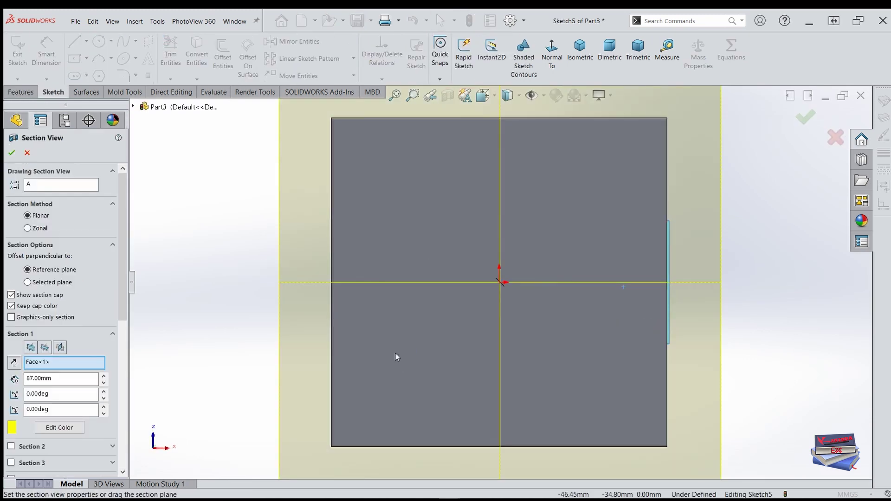
pyautogui.moveTo(467, 375); pyautogui.dragTo(454, 274, button='middle')
pyautogui.scroll(-4, 465, 328)
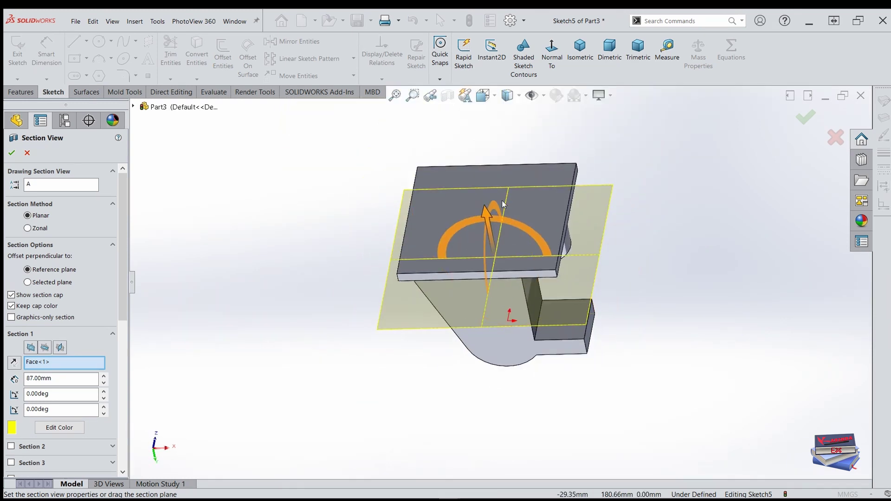
pyautogui.scroll(3, 497, 199)
pyautogui.moveTo(481, 244); pyautogui.dragTo(498, 319)
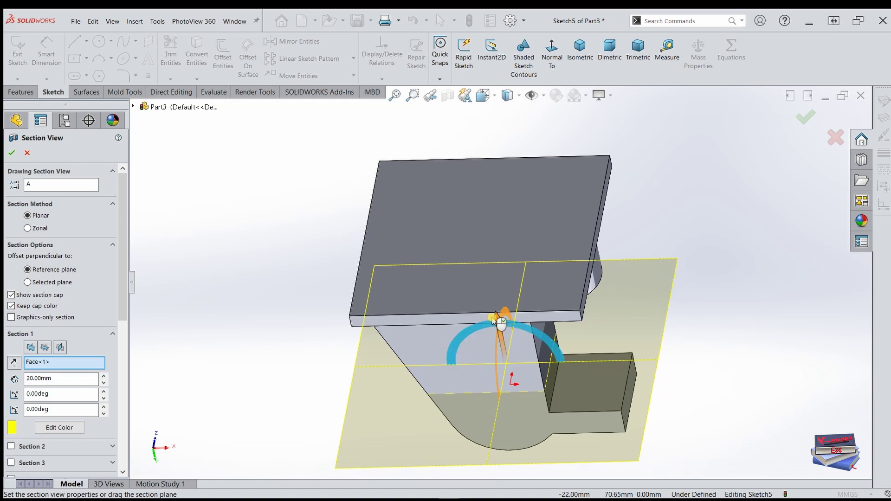
pyautogui.click(12, 152)
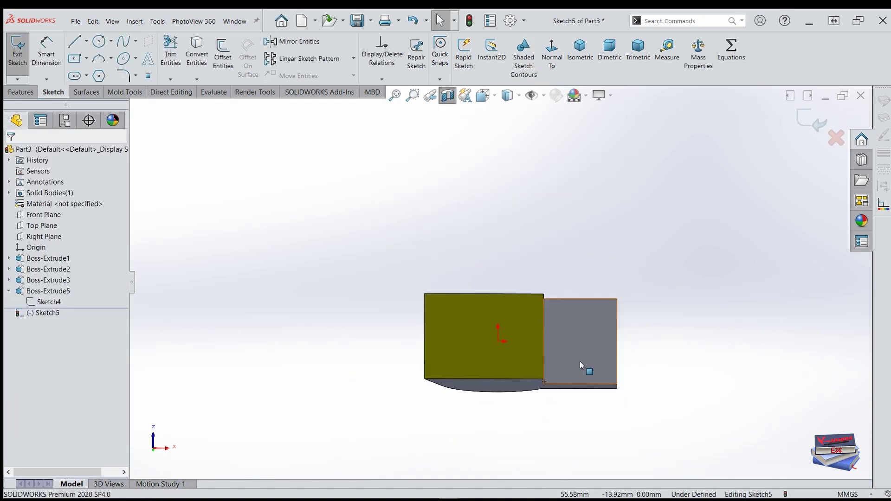
# Face the arm's underside and convert Sketch4's Ø44 circle into Sketch5.
pyautogui.scroll(-2, 583, 368)
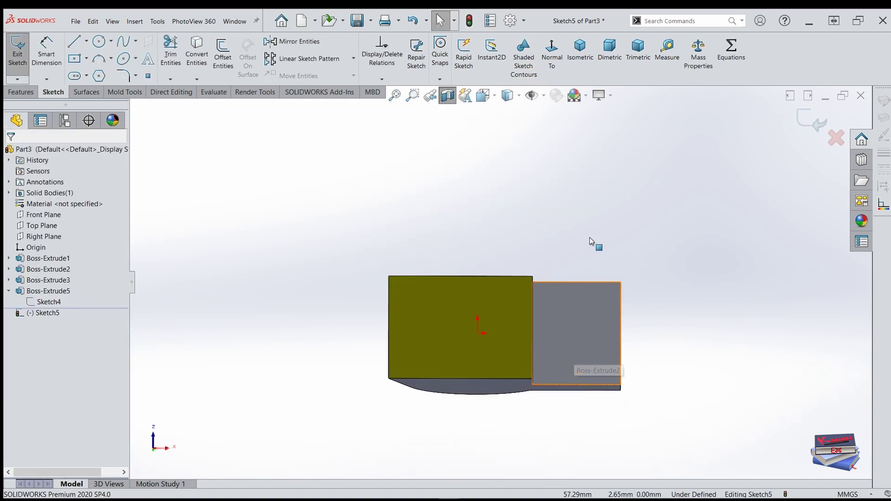
pyautogui.click(550, 58)
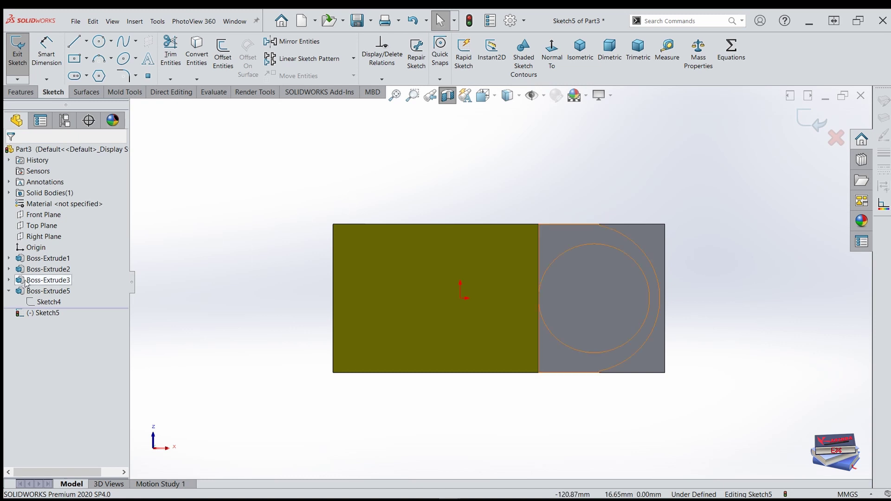
pyautogui.click(41, 302)
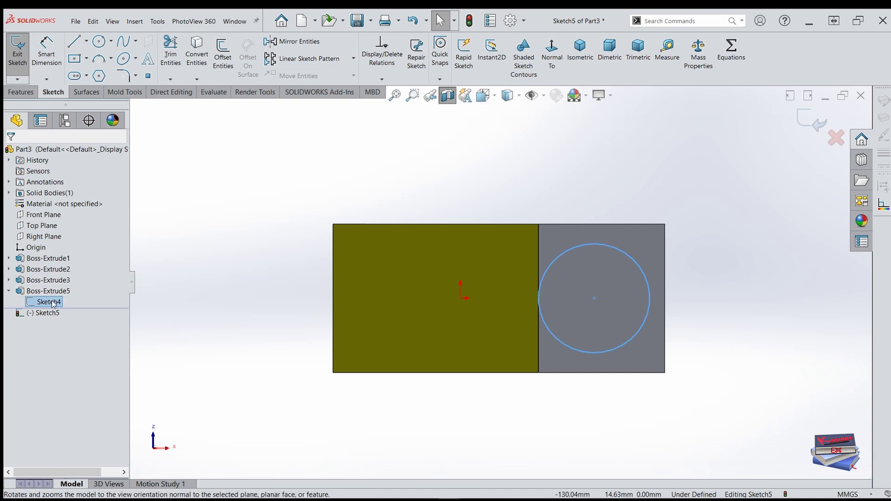
pyautogui.click(197, 51)
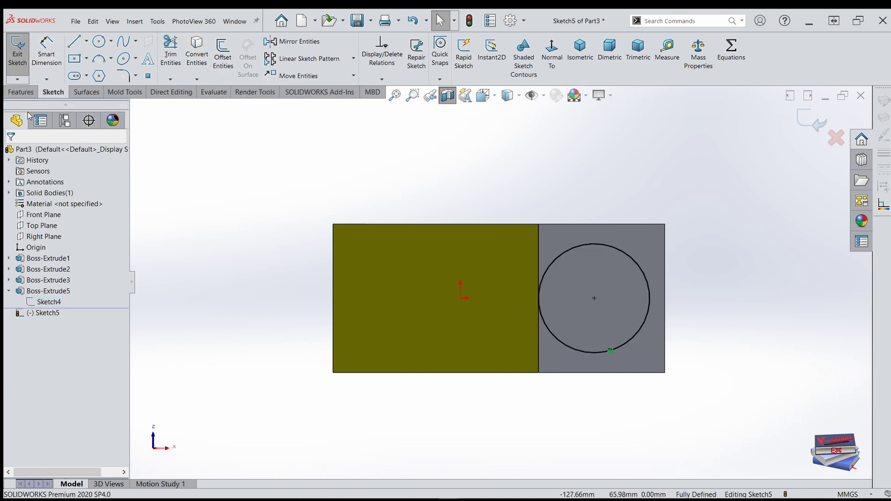
pyautogui.click(22, 92)
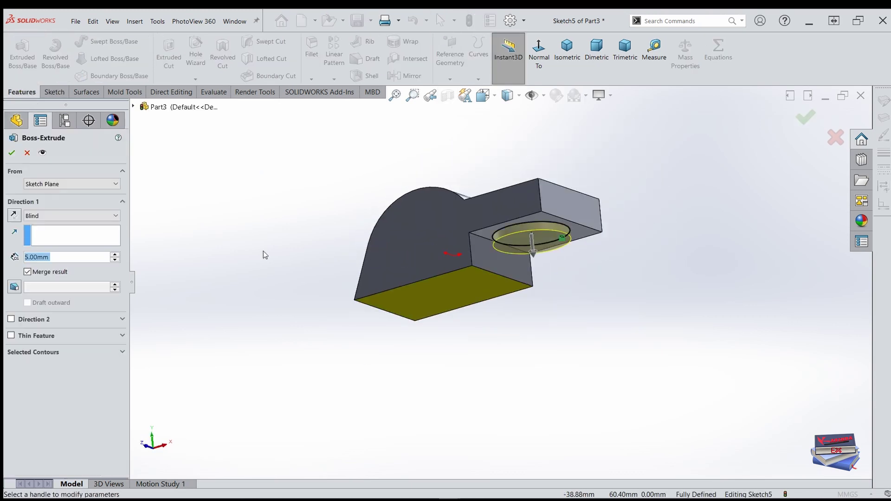
# Accept the 5 mm extrusion as Boss-Extrude6 and rotate the part to inspect it.
pyautogui.click(12, 154)
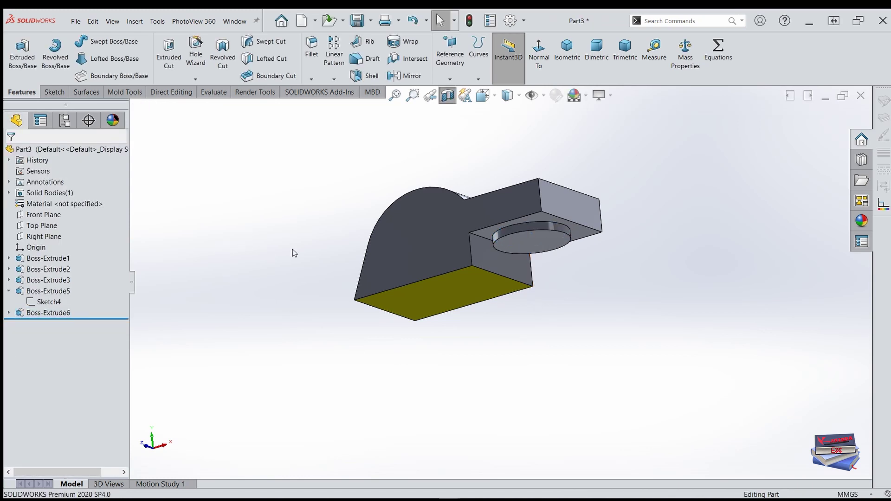
pyautogui.moveTo(338, 218); pyautogui.dragTo(334, 252, button='middle')
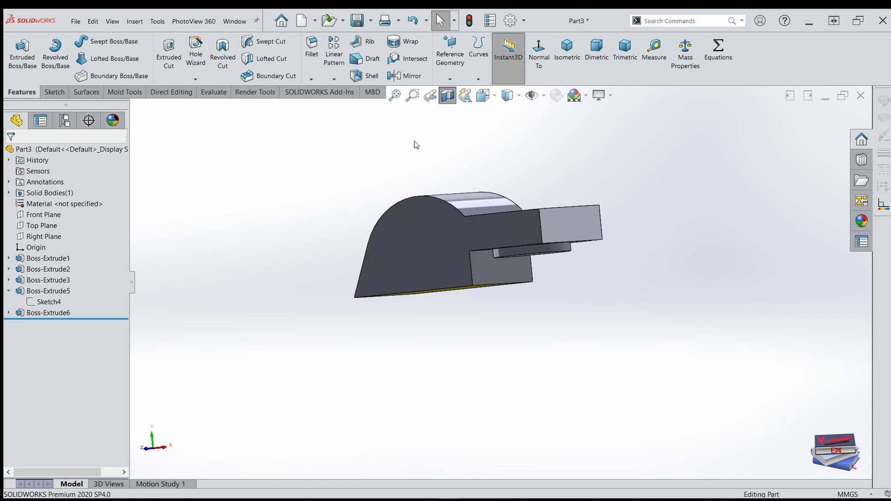
# Turn off the section cut, switch to isometric view, and select the base boss's top face.
pyautogui.click(448, 95)
pyautogui.moveTo(404, 244); pyautogui.dragTo(515, 326, button='middle')
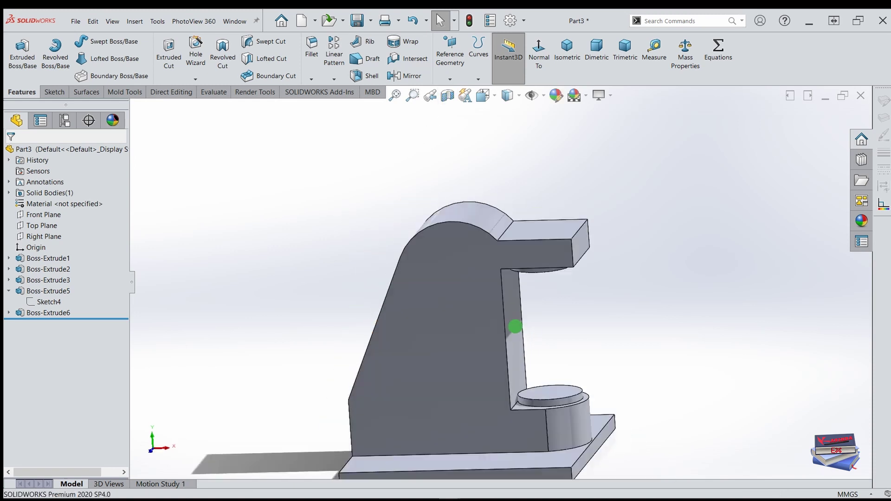
pyautogui.click(567, 51)
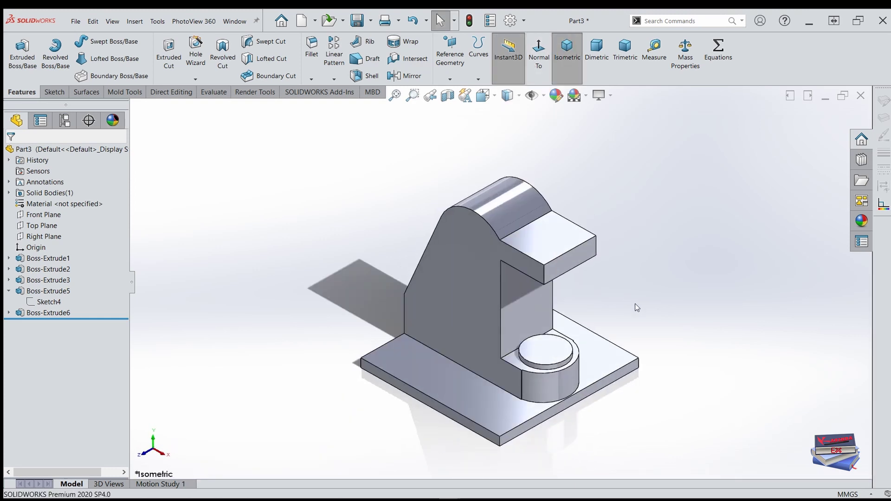
pyautogui.click(545, 356)
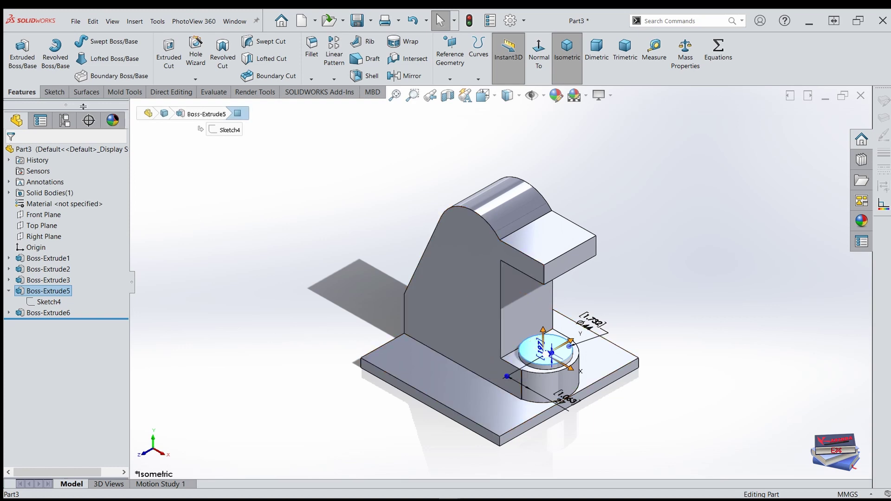
# Sketch a Ø30 circle centred on the base boss's top face in Sketch6.
pyautogui.click(53, 92)
pyautogui.click(18, 51)
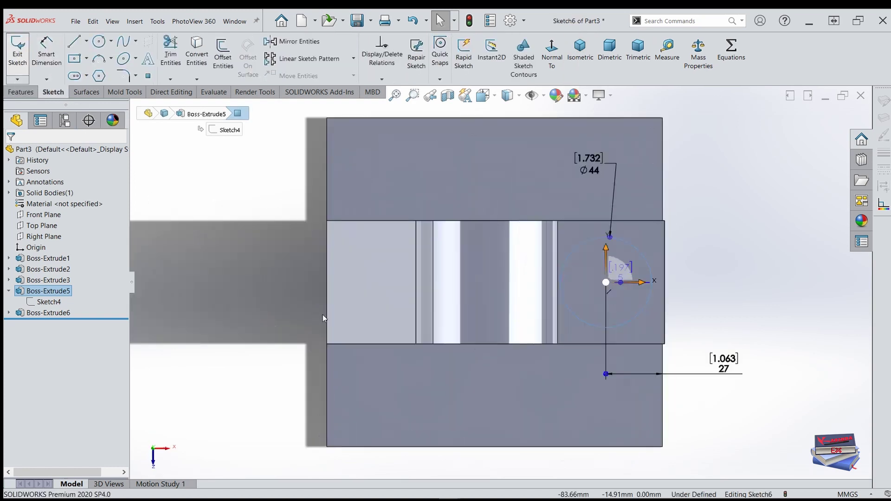
pyautogui.click(580, 49)
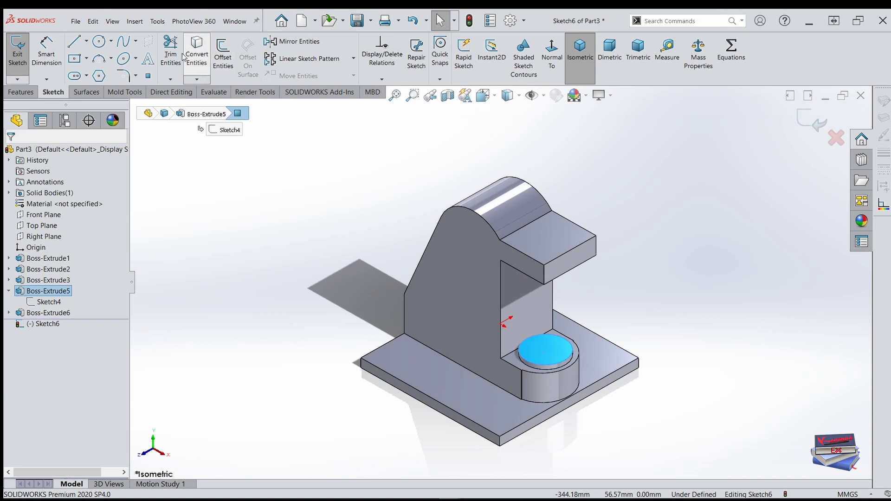
pyautogui.click(98, 41)
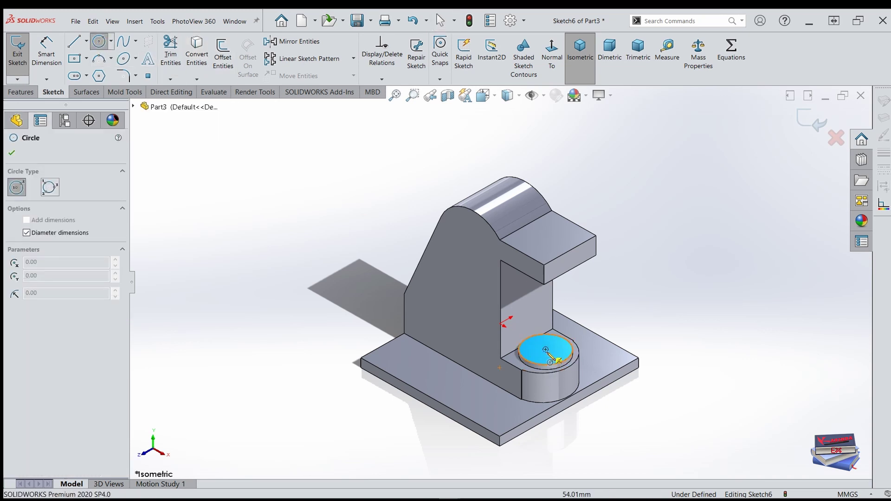
pyautogui.scroll(-3, 532, 334)
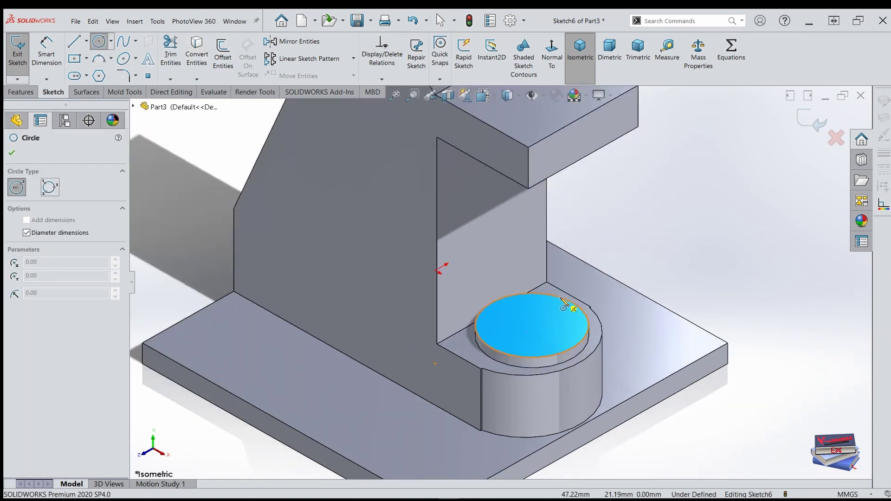
pyautogui.click(533, 329)
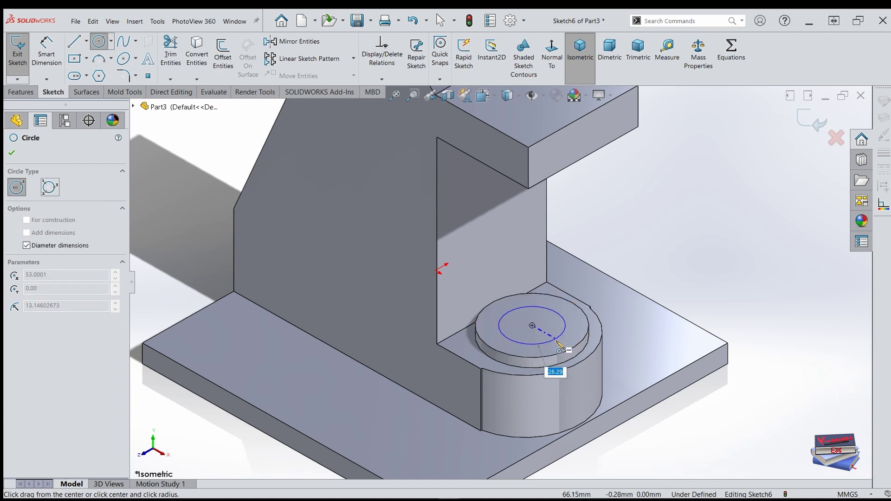
pyautogui.write('30')
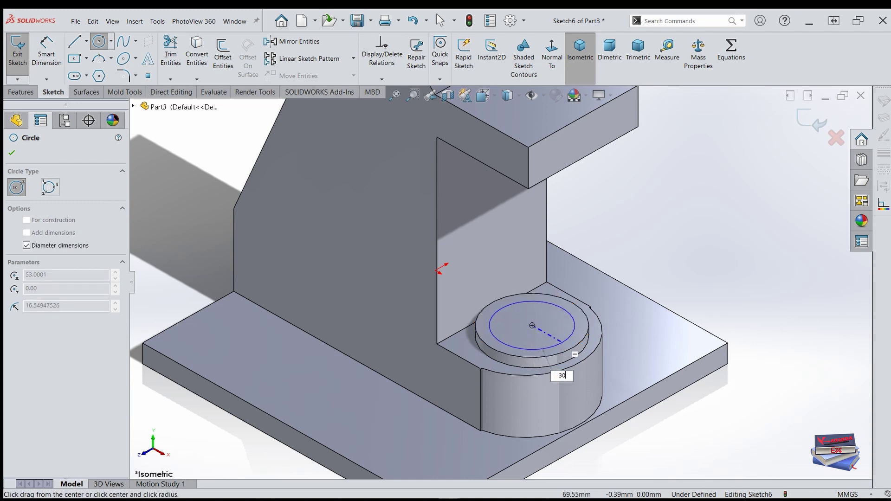
pyautogui.press('Return')
pyautogui.press('Escape')
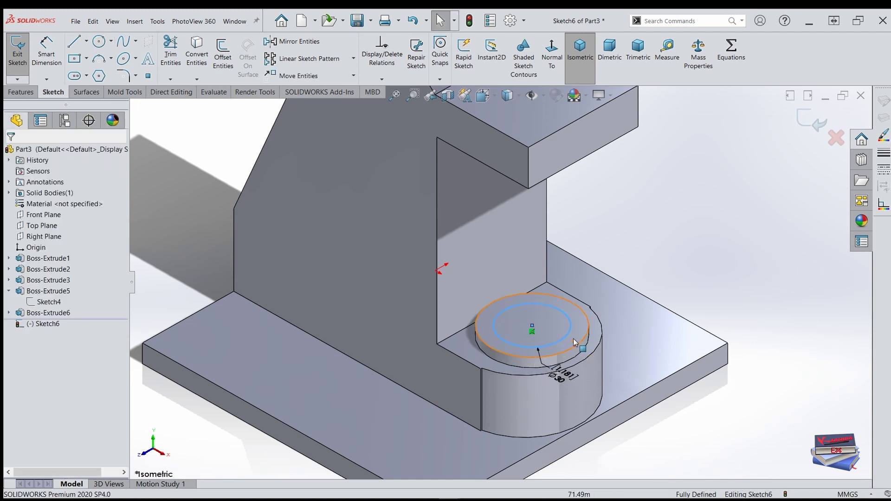
pyautogui.scroll(5, 622, 393)
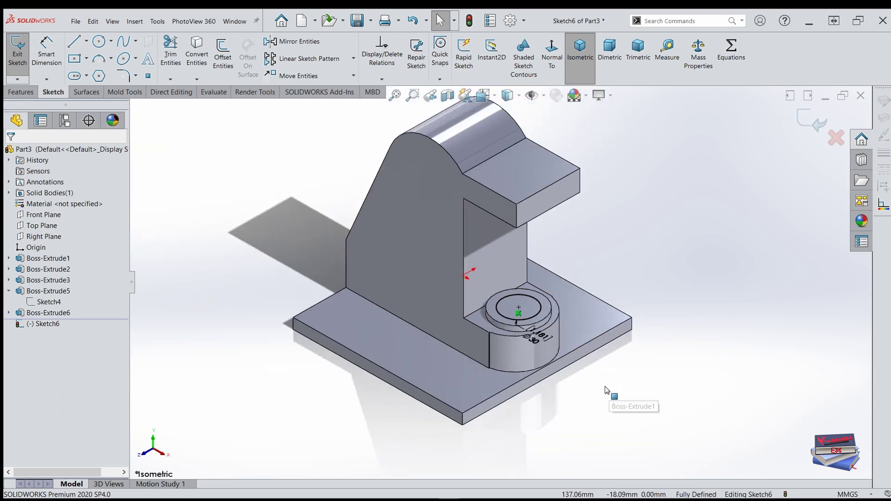
pyautogui.click(28, 93)
# Start an Extruded Cut on the Ø30 circle, Blind 5 mm in both directions.
pyautogui.click(171, 60)
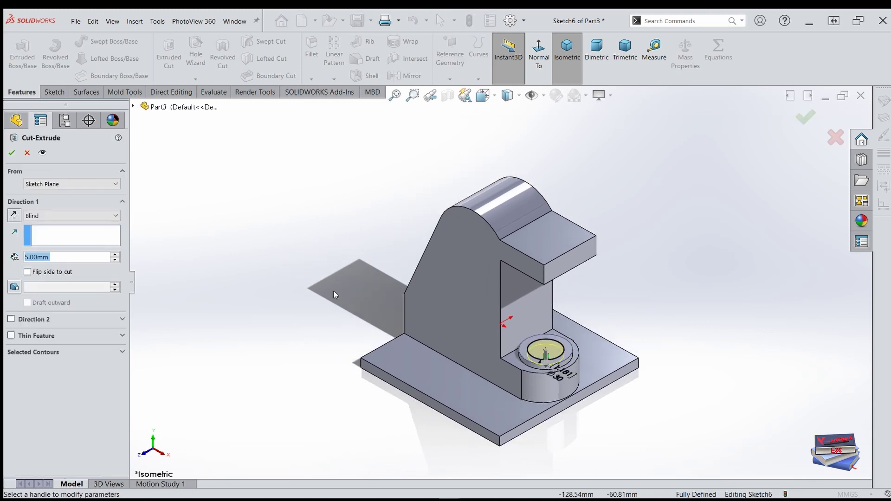
pyautogui.click(11, 320)
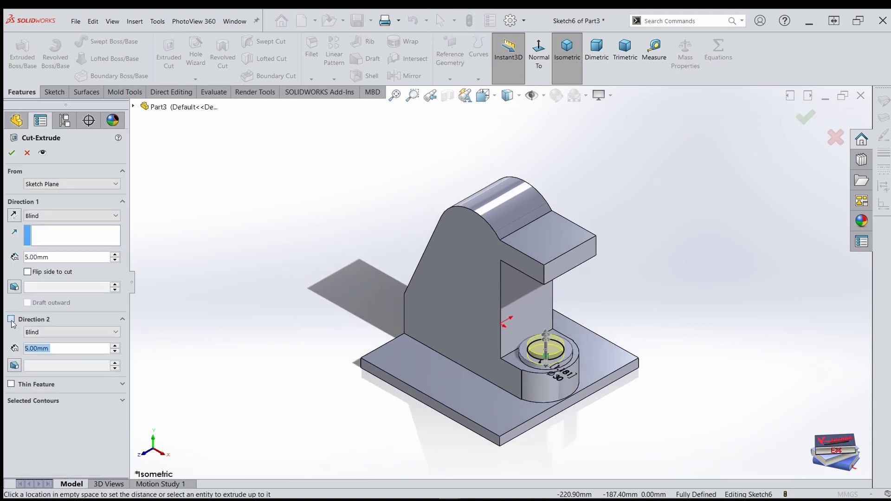
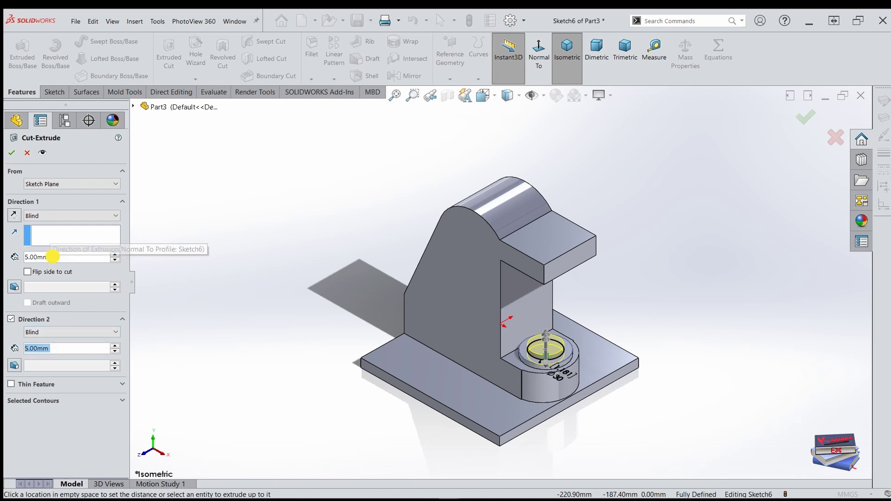
# Cut the boss hole 25 mm Blind in Direction 1 and Up To Surface at the upper lug's top face.
pyautogui.click(28, 258)
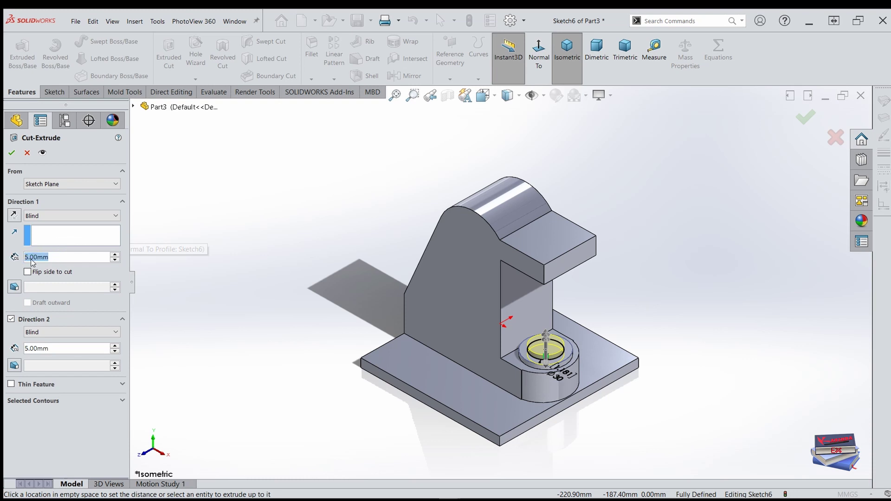
pyautogui.write('25')
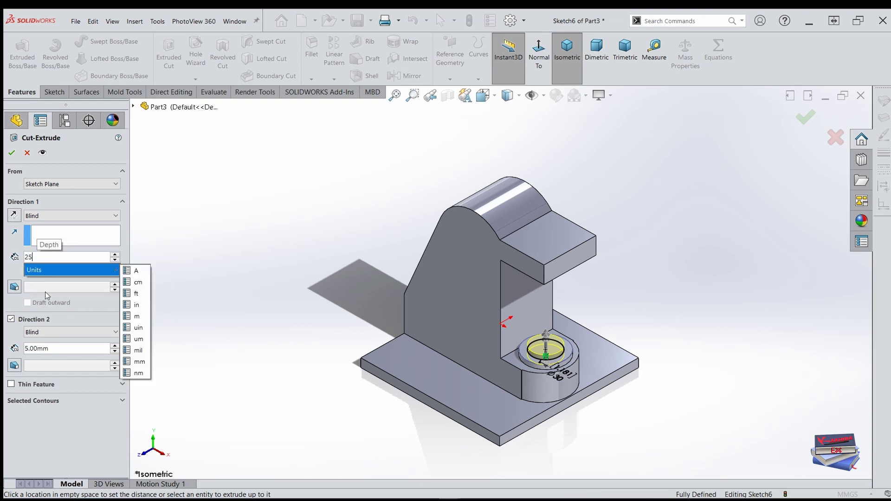
pyautogui.press('Return')
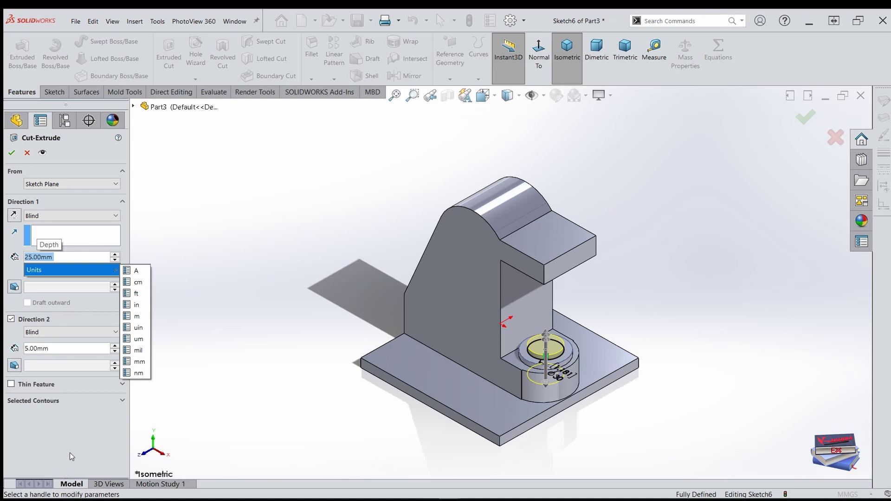
pyautogui.click(72, 432)
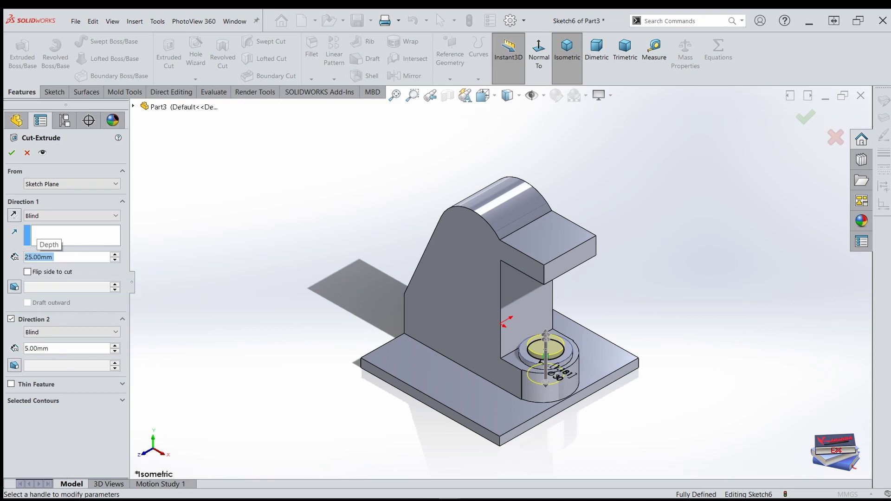
pyautogui.click(102, 332)
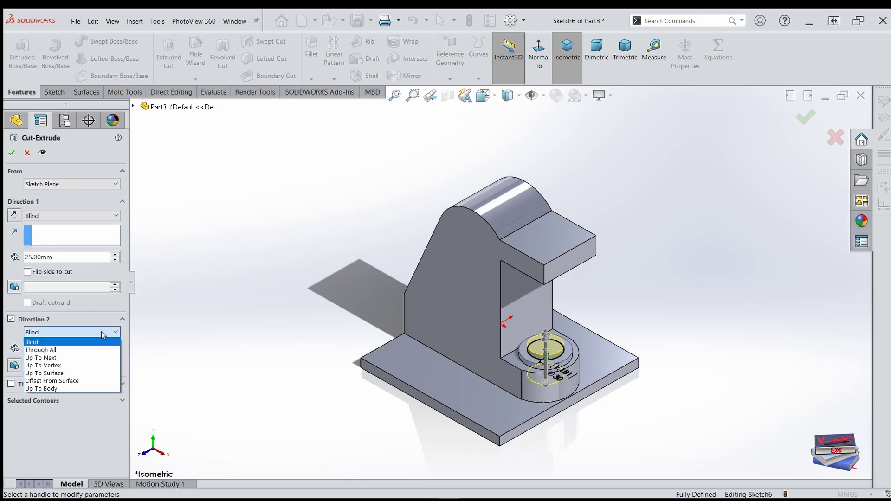
pyautogui.click(62, 373)
pyautogui.click(572, 237)
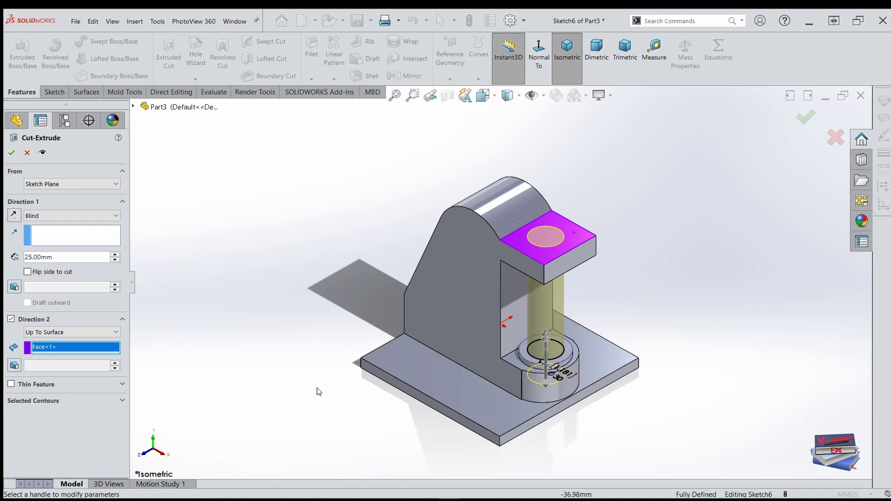
pyautogui.click(11, 152)
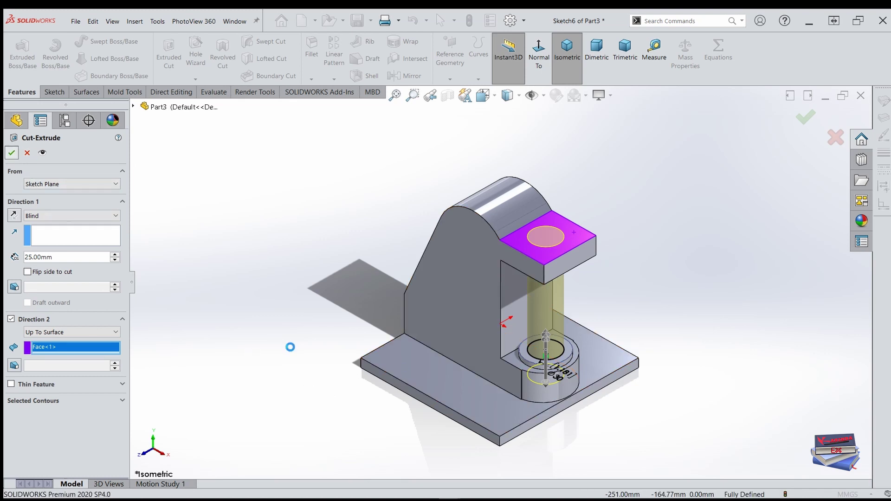
# Orbit around the new hole to inspect it, then return to the isometric view.
pyautogui.moveTo(587, 350); pyautogui.dragTo(585, 387, button='middle')
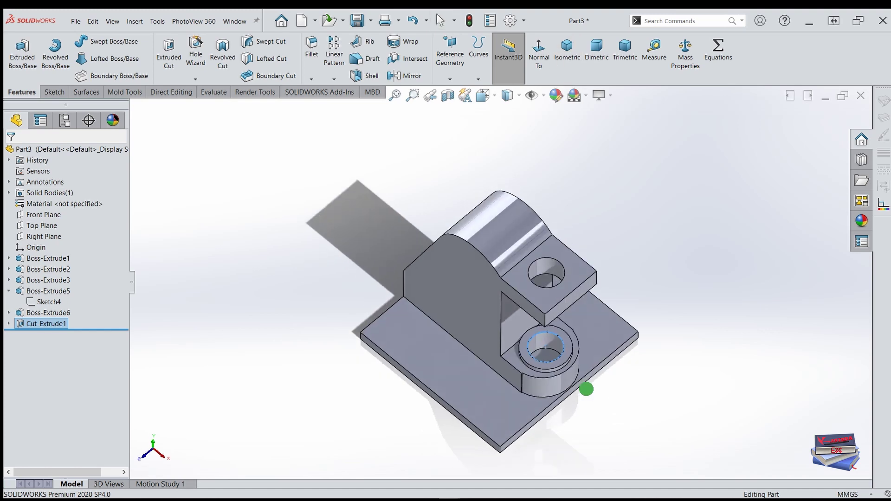
pyautogui.scroll(-3, 597, 321)
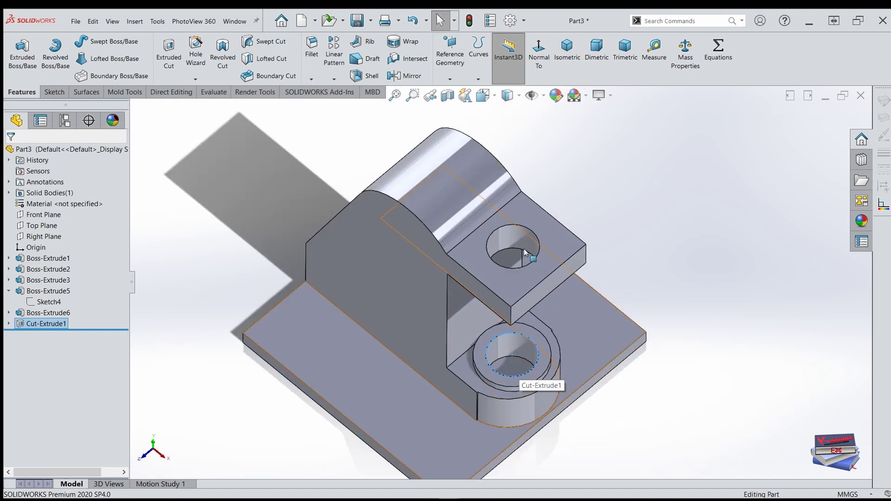
pyautogui.scroll(2, 532, 326)
pyautogui.moveTo(533, 326); pyautogui.dragTo(521, 226, button='middle')
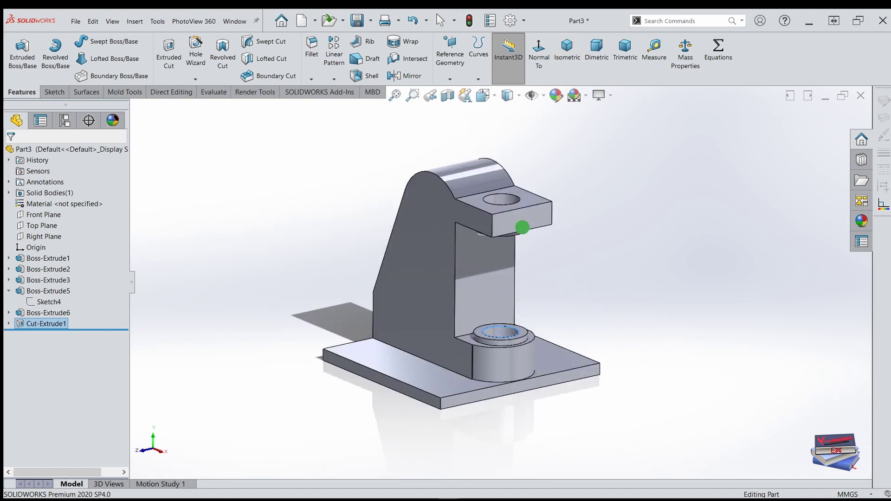
pyautogui.click(570, 51)
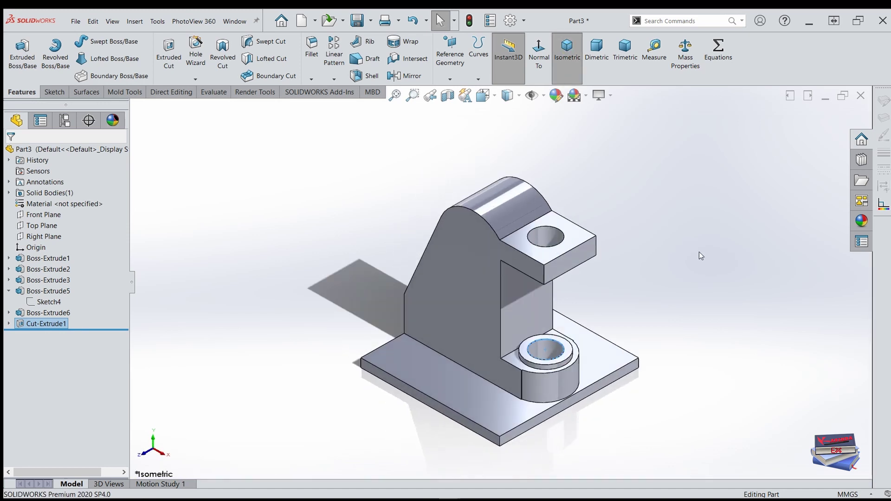
# Open a new sketch on the arched upright's side face and start Offset Entities.
pyautogui.click(700, 269)
pyautogui.click(453, 278)
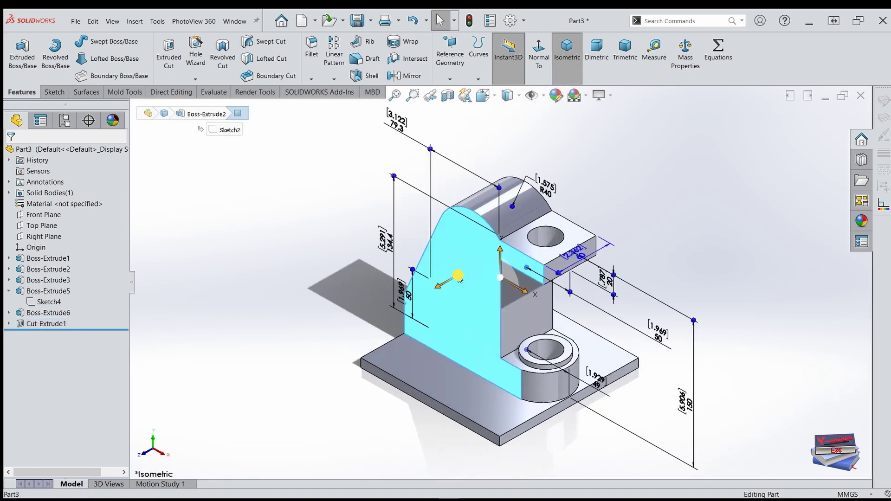
pyautogui.click(497, 249)
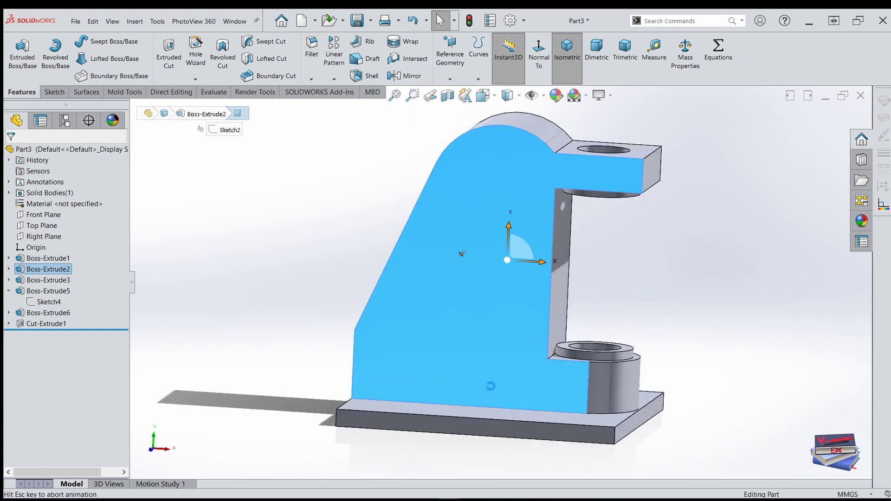
pyautogui.click(355, 216)
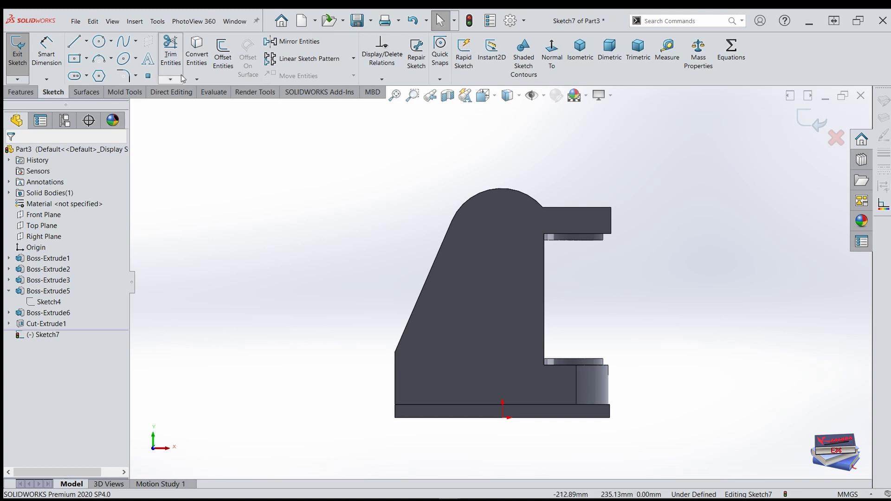
pyautogui.click(222, 53)
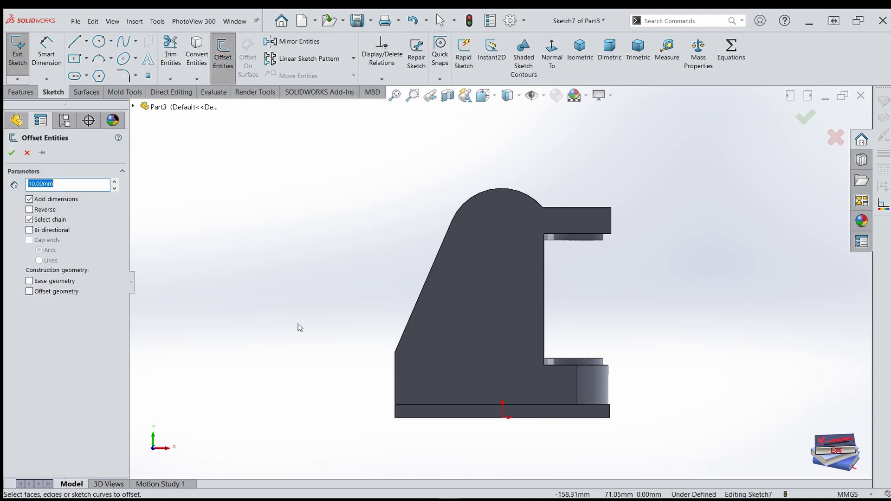
# Offset the upright's lower left, slanted and arched top edges 10 mm inward.
pyautogui.click(395, 378)
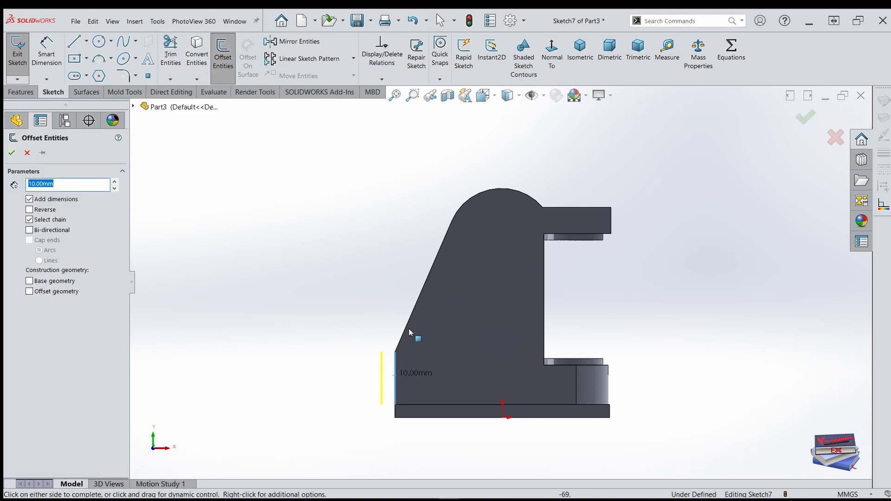
pyautogui.click(411, 319)
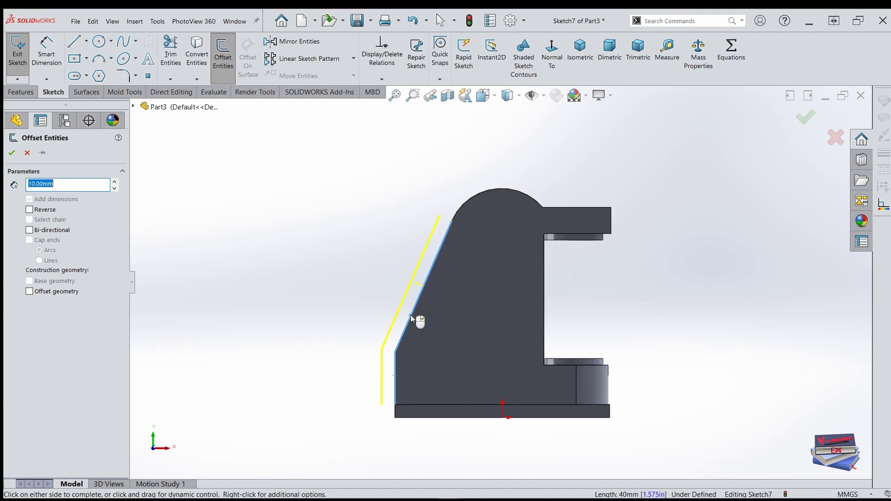
pyautogui.click(487, 191)
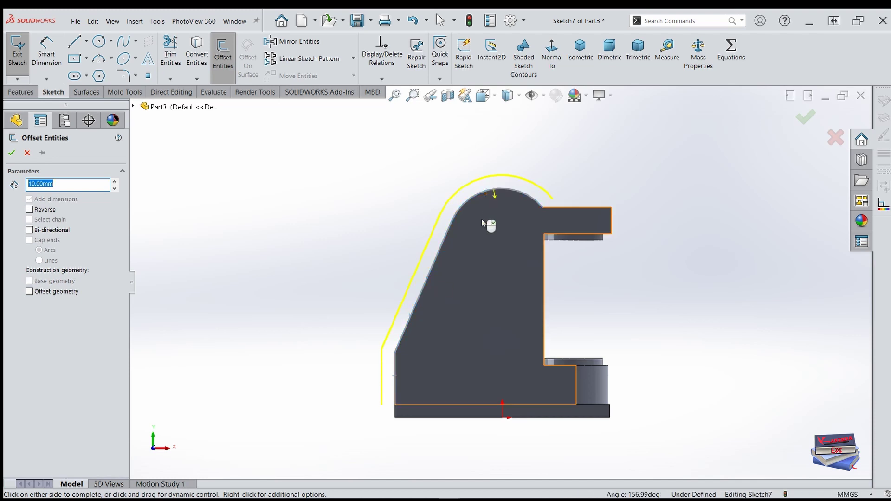
pyautogui.click(30, 210)
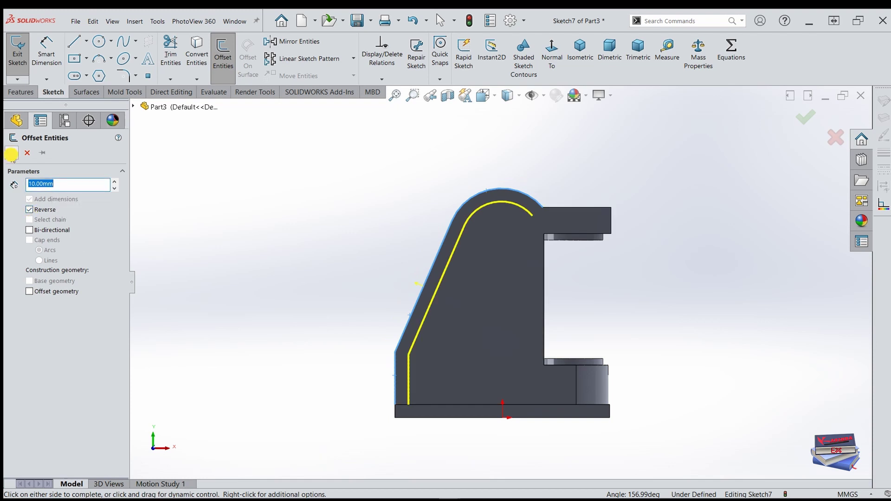
pyautogui.click(11, 155)
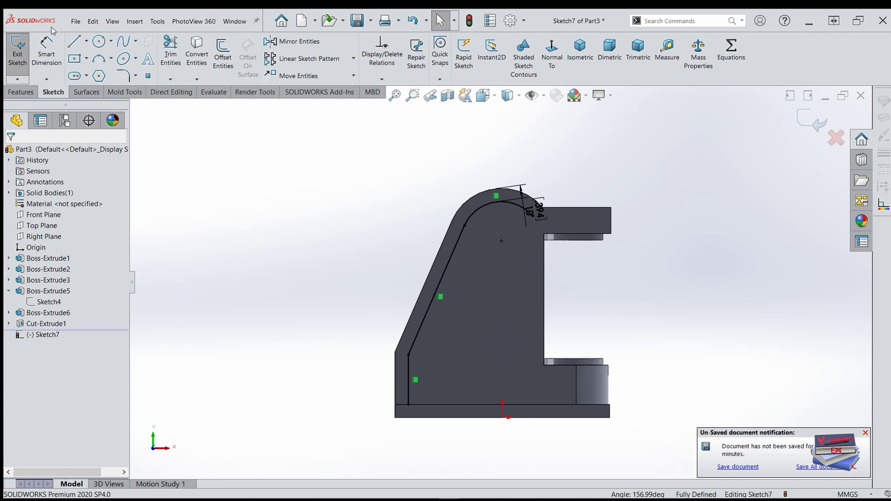
# Draw a horizontal bottom line closing the offset and a vertical line up through the arc.
pyautogui.click(76, 44)
pyautogui.click(408, 404)
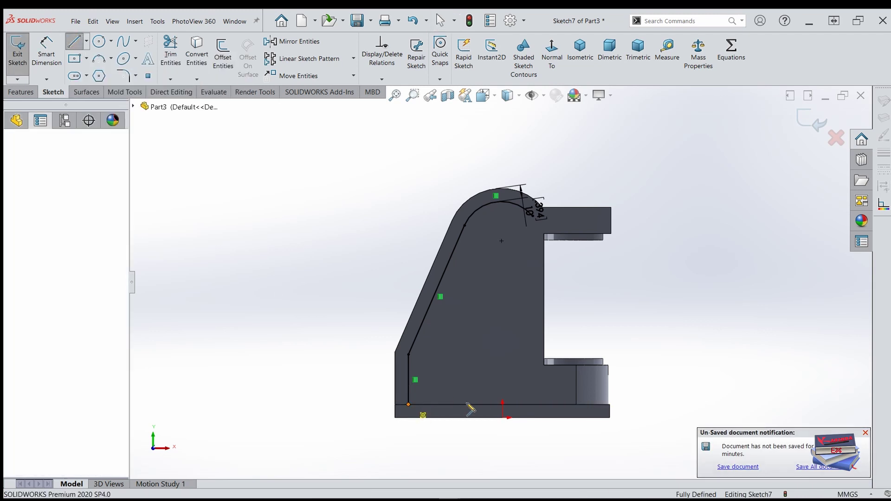
pyautogui.click(516, 405)
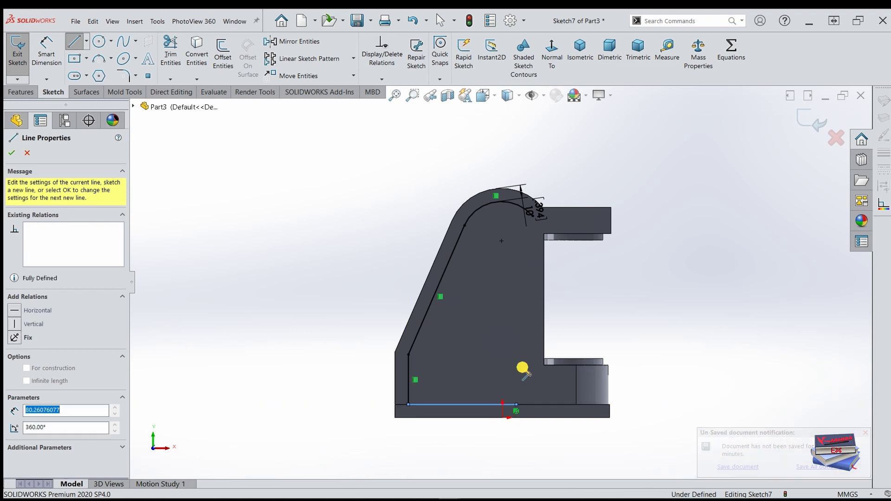
pyautogui.doubleClick(516, 151)
pyautogui.press('Escape')
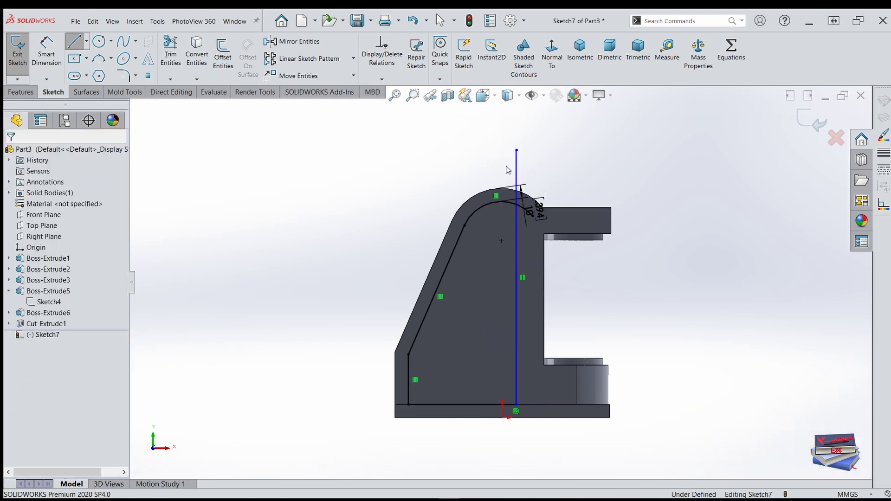
# Dimension the vertical line 69.3 mm from the offset's left edge and reposition the 10 mm dimension.
pyautogui.click(46, 49)
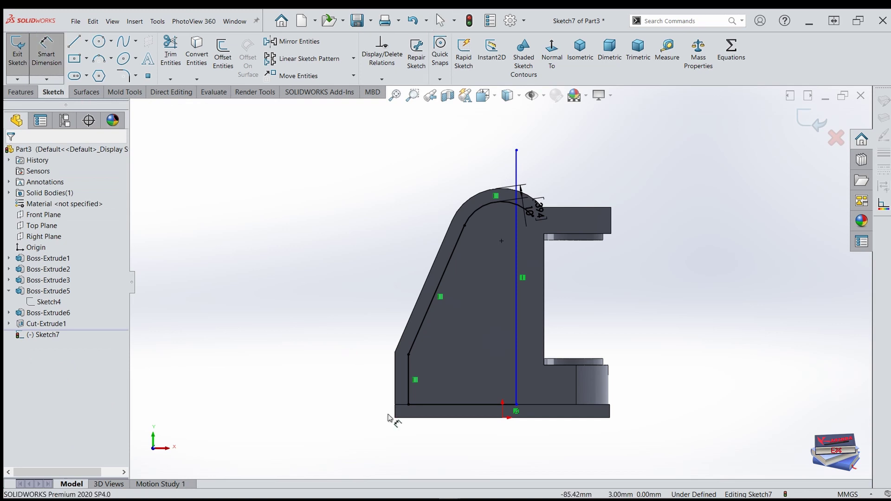
pyautogui.click(406, 394)
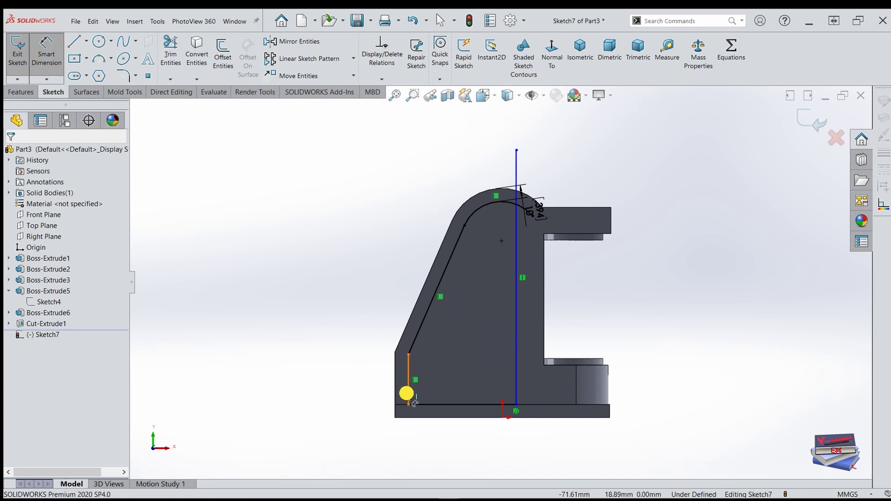
pyautogui.click(516, 392)
pyautogui.click(330, 437)
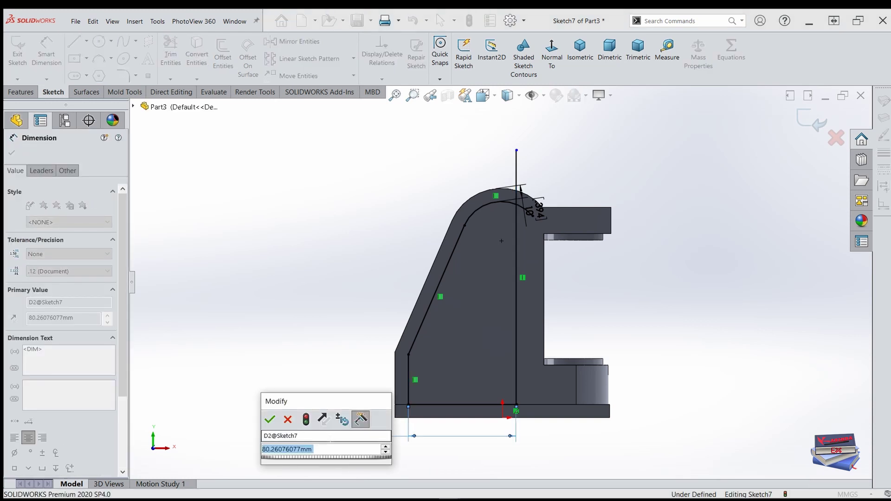
pyautogui.write('69.3')
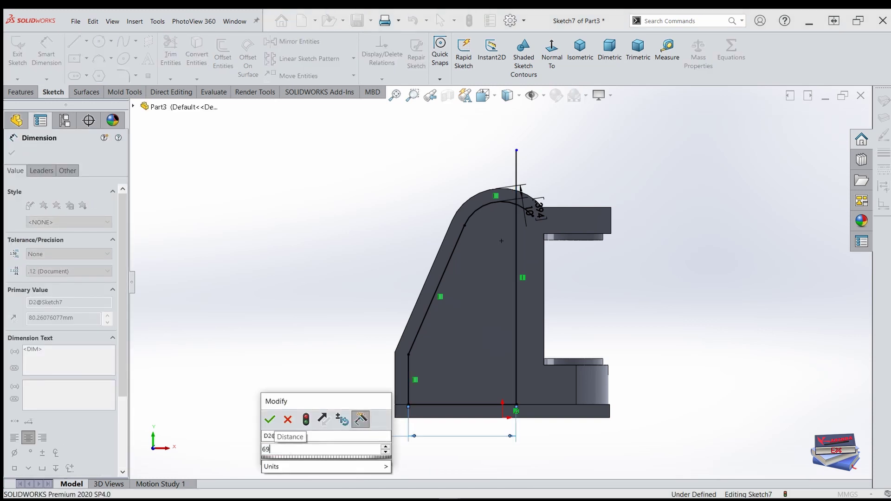
pyautogui.click(269, 420)
pyautogui.press('Escape')
pyautogui.press('Escape')
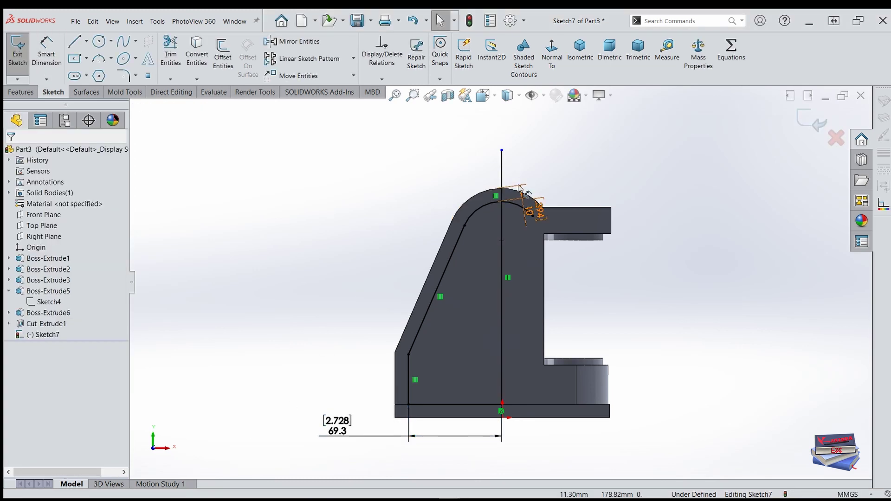
pyautogui.click(554, 169)
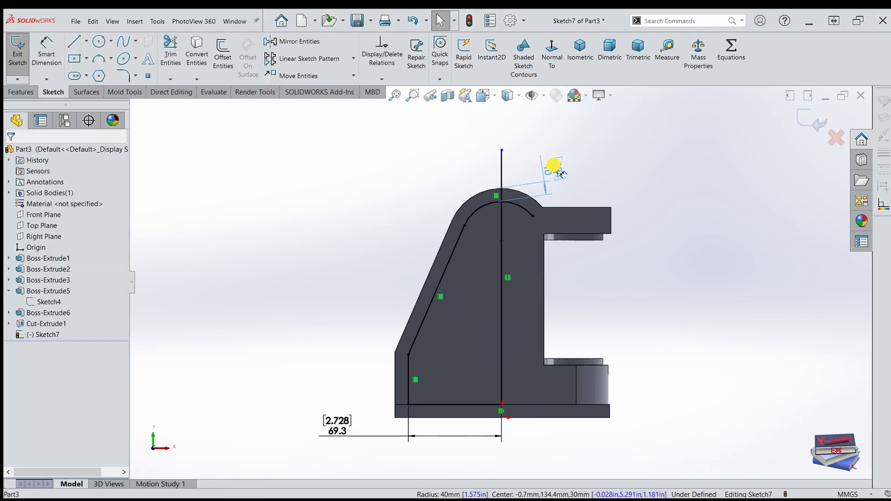
pyautogui.press('Escape')
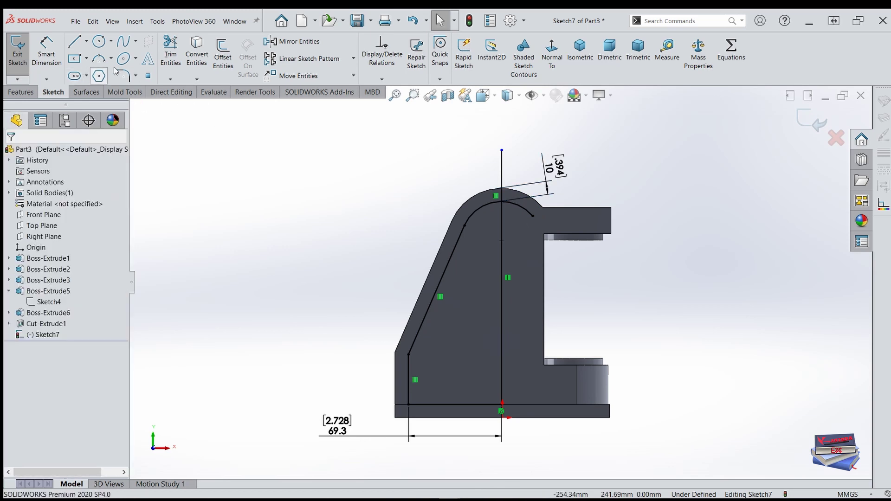
pyautogui.click(170, 51)
pyautogui.scroll(-5, 499, 139)
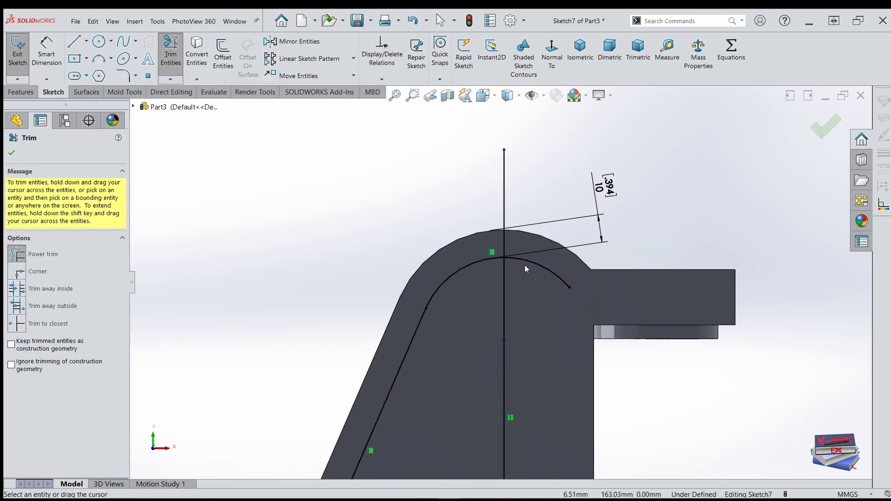
# Trim the arc right of the vertical line and start an Extruded Cut from Sketch7.
pyautogui.moveTo(522, 270)
pyautogui.mouseDown()
pyautogui.moveTo(540, 264)
pyautogui.moveTo(497, 239)
pyautogui.mouseUp()
pyautogui.scroll(5, 533, 201)
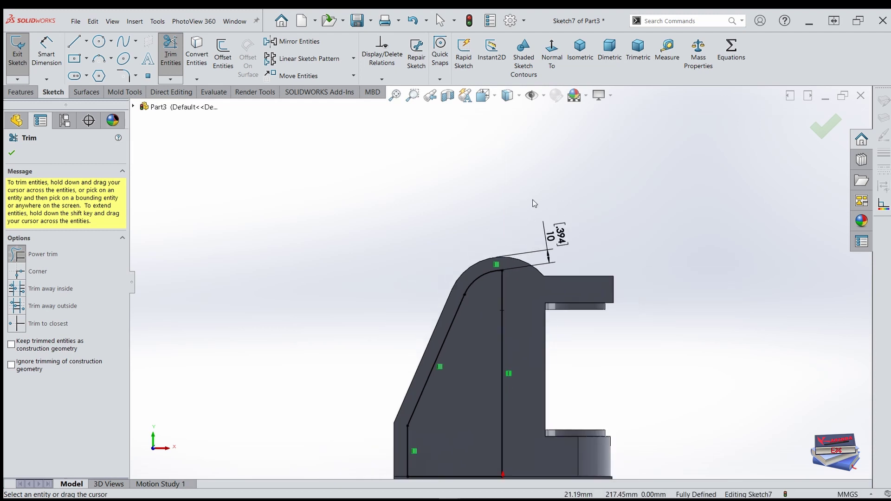
pyautogui.scroll(-3, 514, 330)
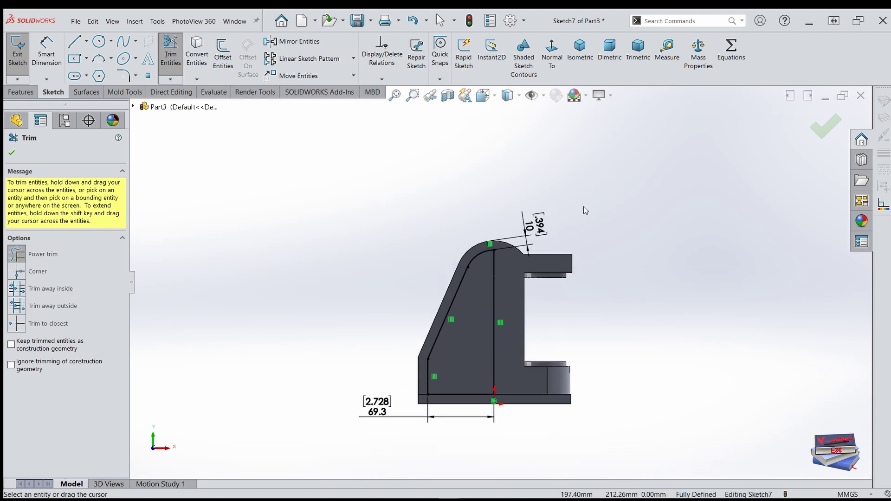
pyautogui.click(31, 93)
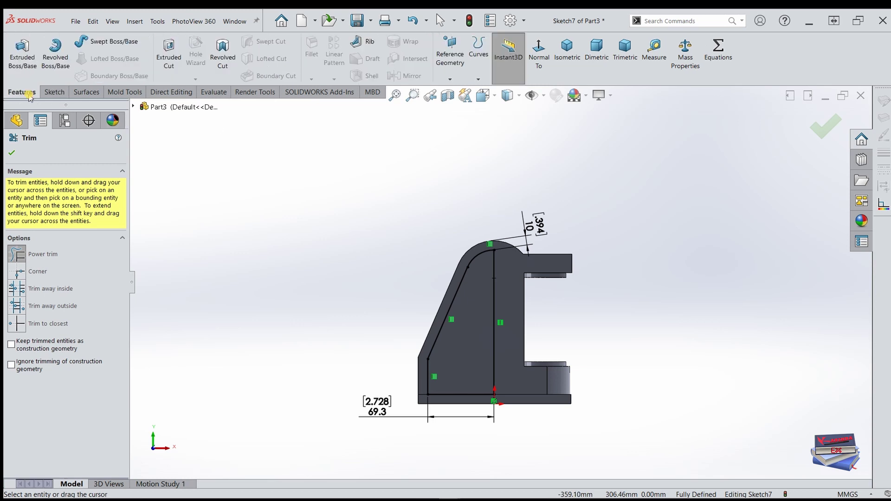
pyautogui.click(169, 51)
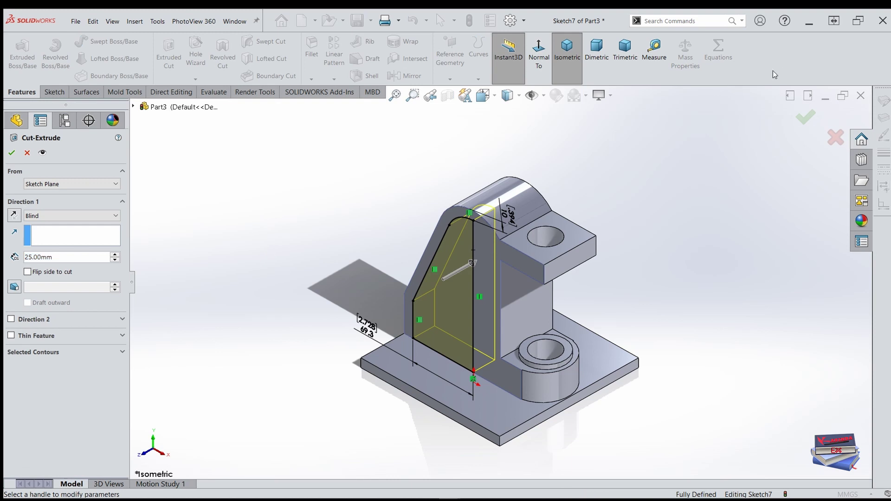
# Recess the upright's side 20 mm deep with the profile, then select the upright's front face.
pyautogui.moveTo(67, 262); pyautogui.dragTo(17, 258)
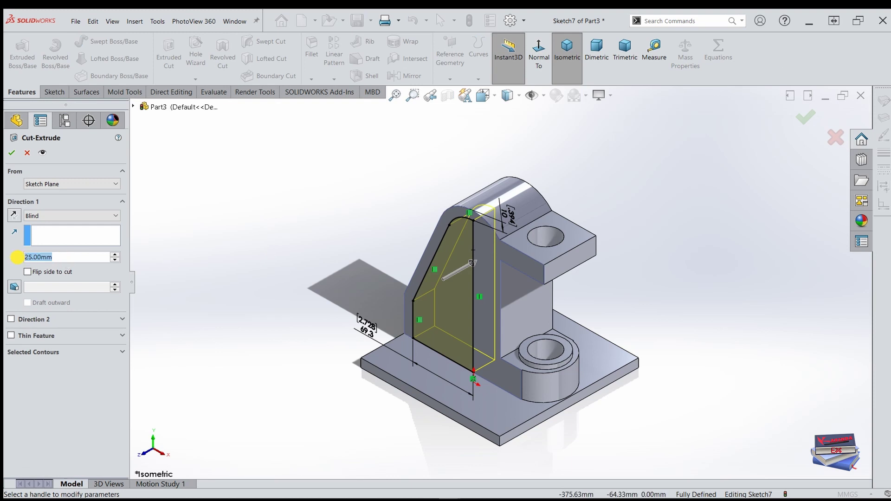
pyautogui.write('2')
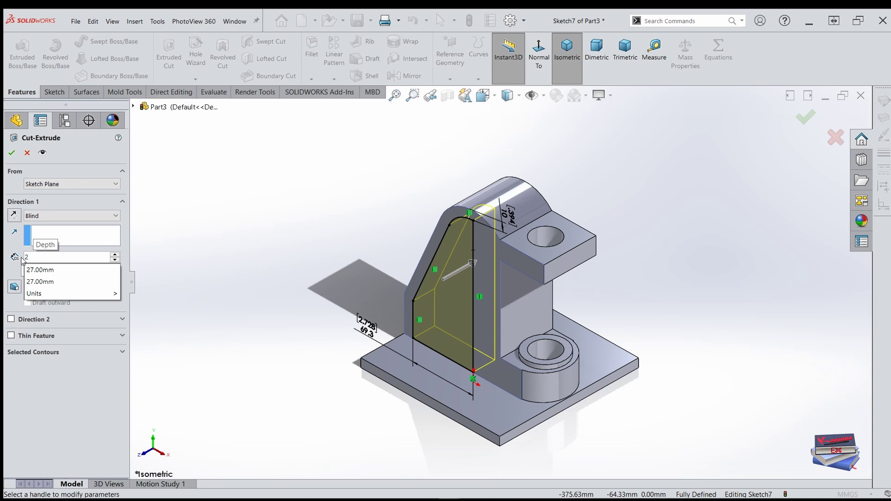
pyautogui.write('0')
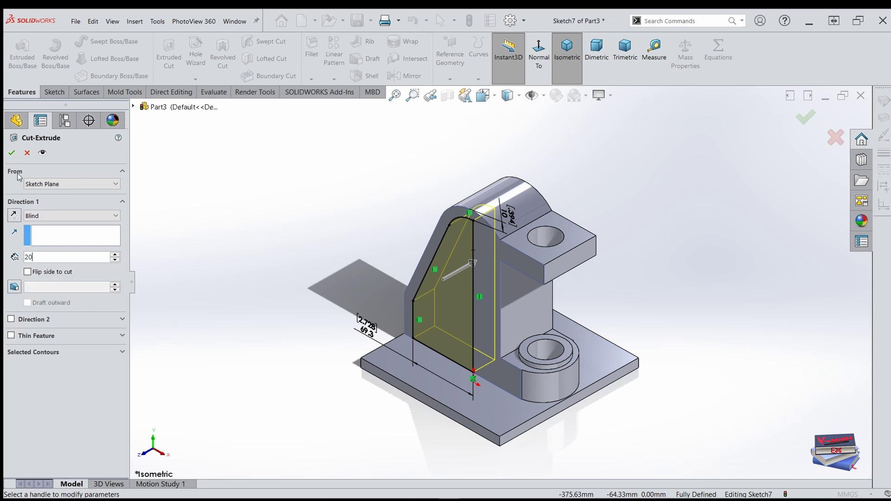
pyautogui.click(12, 154)
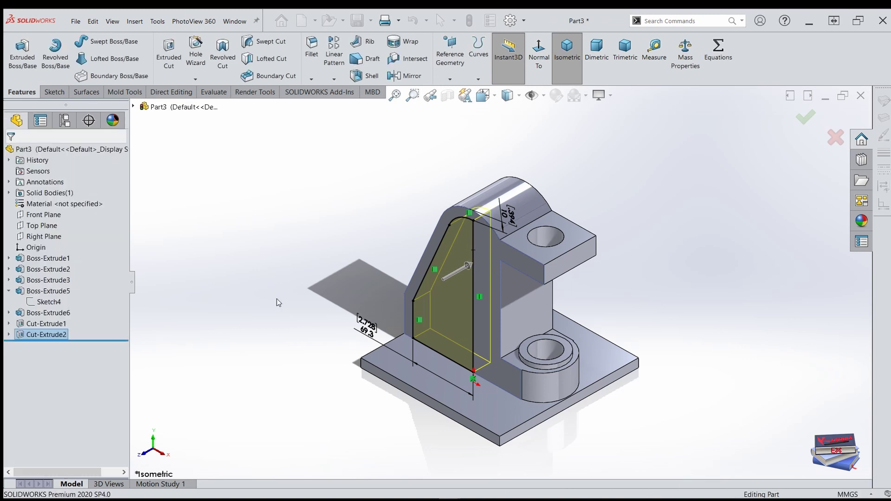
pyautogui.click(290, 293)
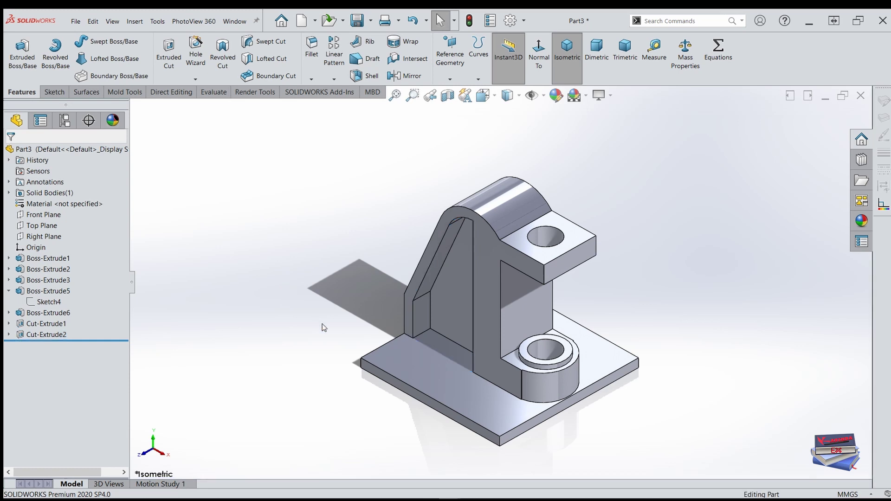
pyautogui.moveTo(326, 338); pyautogui.dragTo(355, 311, button='middle')
pyautogui.click(527, 370)
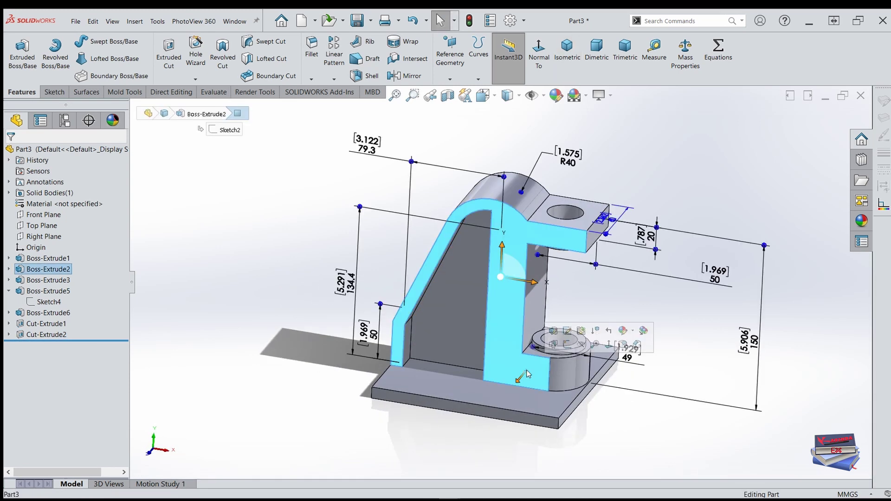
# Sketch a corner rectangle on the upright's front face, resting on the base plate's top edge.
pyautogui.click(568, 345)
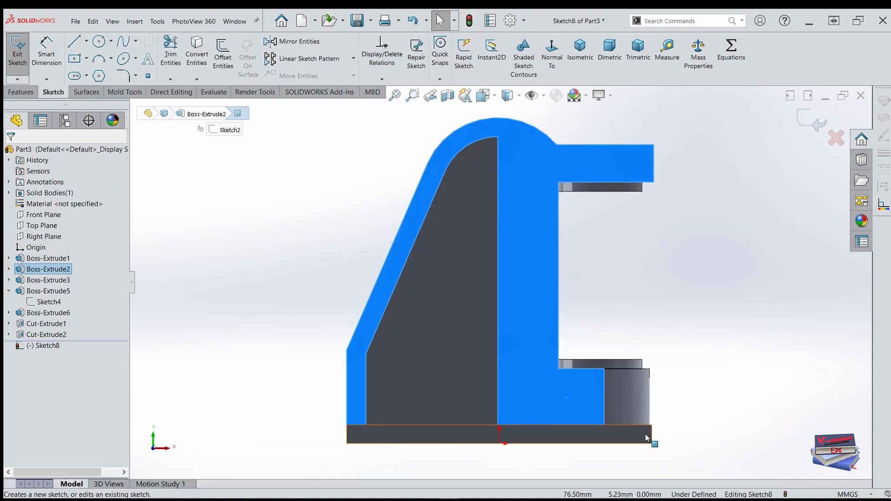
pyautogui.click(591, 440)
pyautogui.scroll(-2, 636, 391)
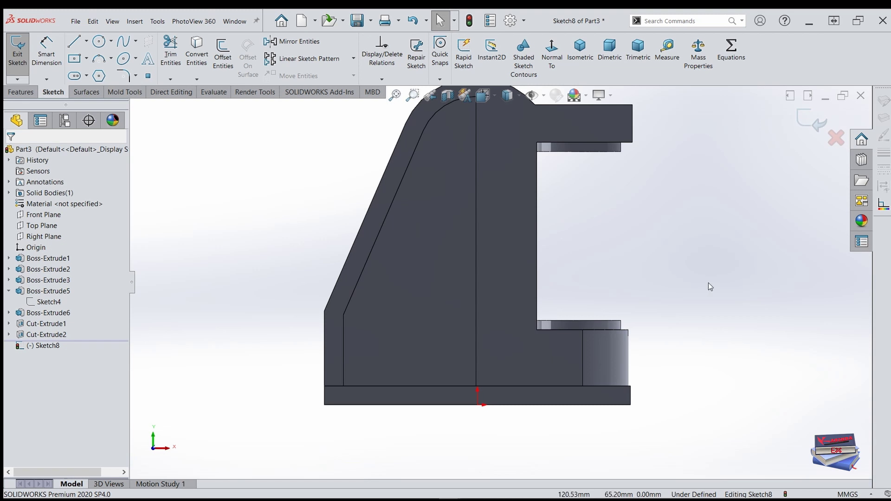
pyautogui.click(86, 59)
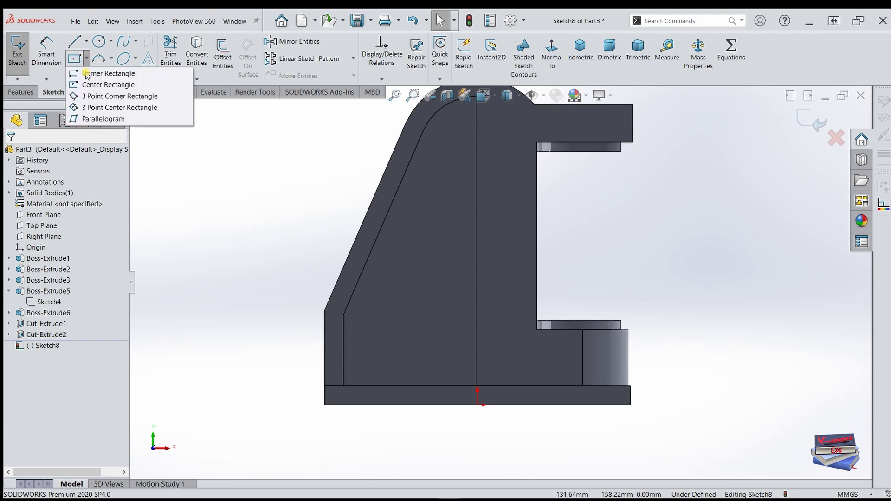
pyautogui.click(86, 74)
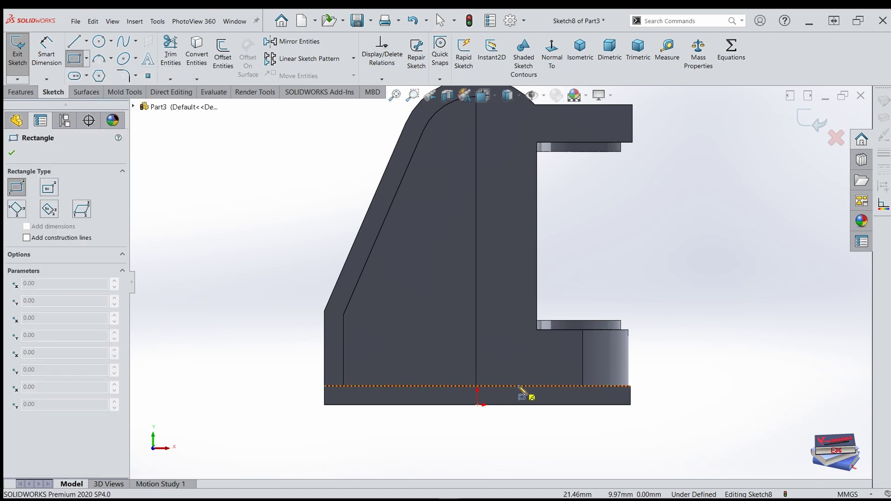
pyautogui.click(518, 386)
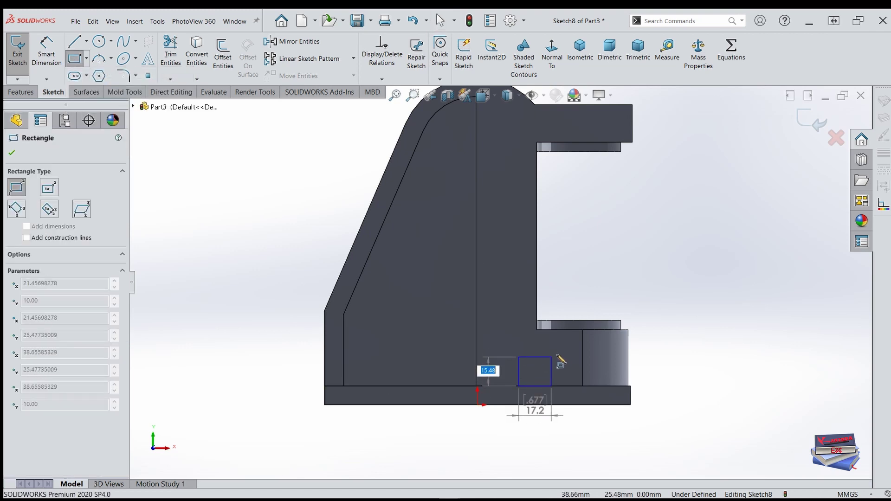
pyautogui.click(567, 346)
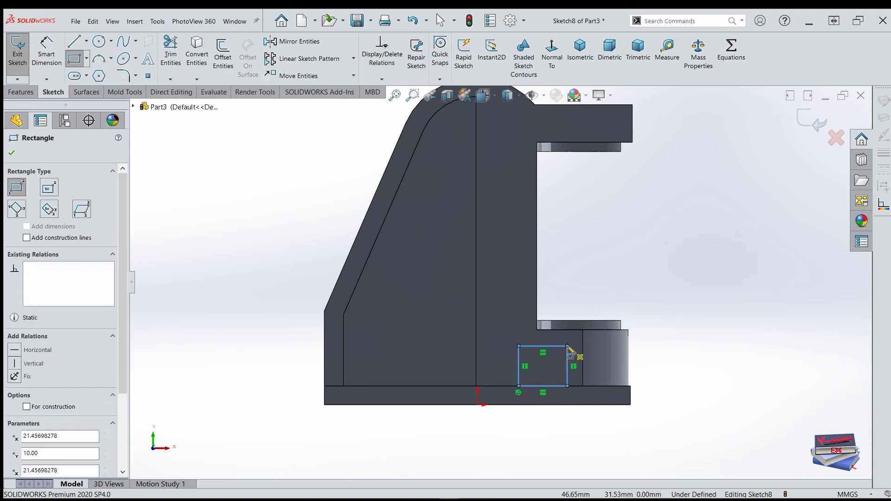
pyautogui.press('Escape')
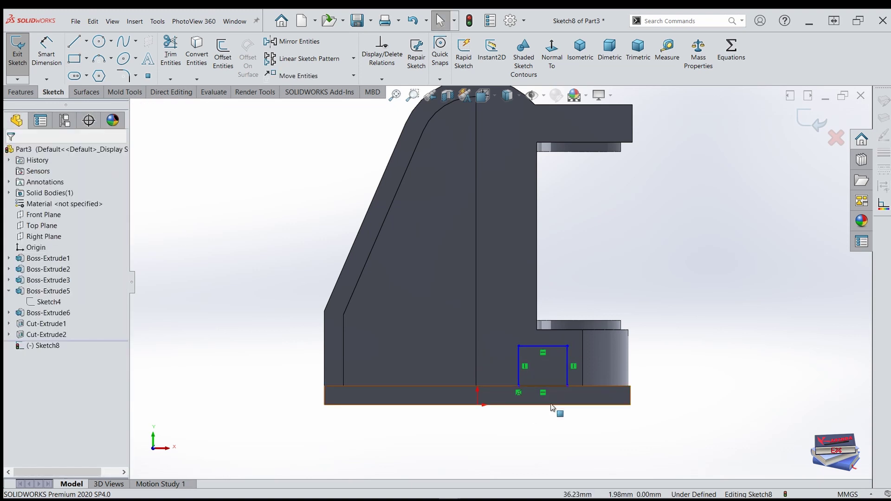
pyautogui.click(55, 47)
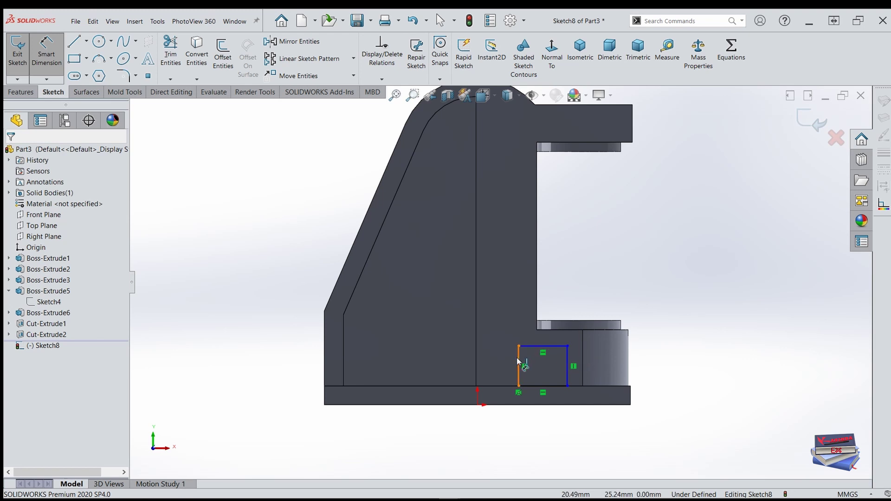
# Dimension the rectangle 30 mm wide and 20 mm tall.
pyautogui.click(567, 366)
pyautogui.click(519, 366)
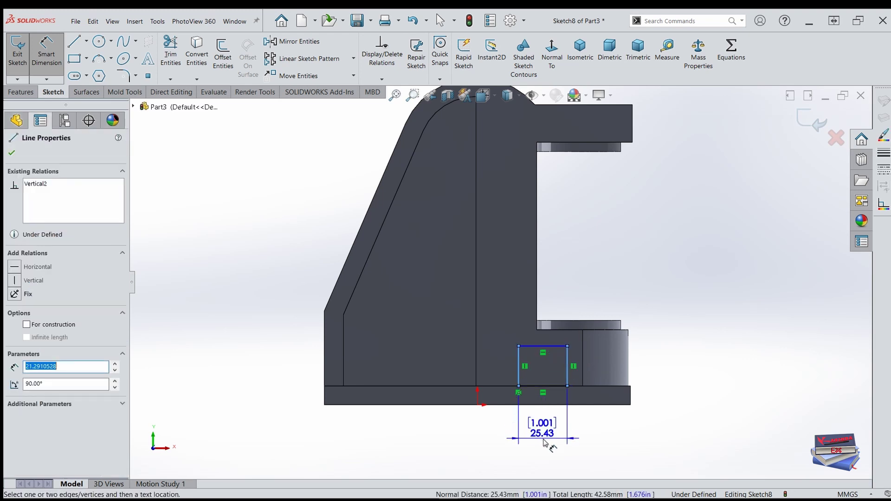
pyautogui.click(543, 442)
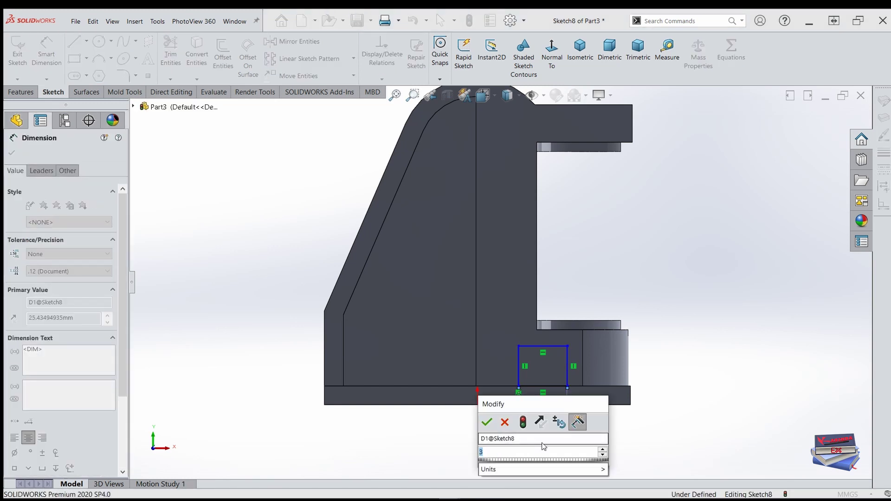
pyautogui.write('30')
pyautogui.click(487, 422)
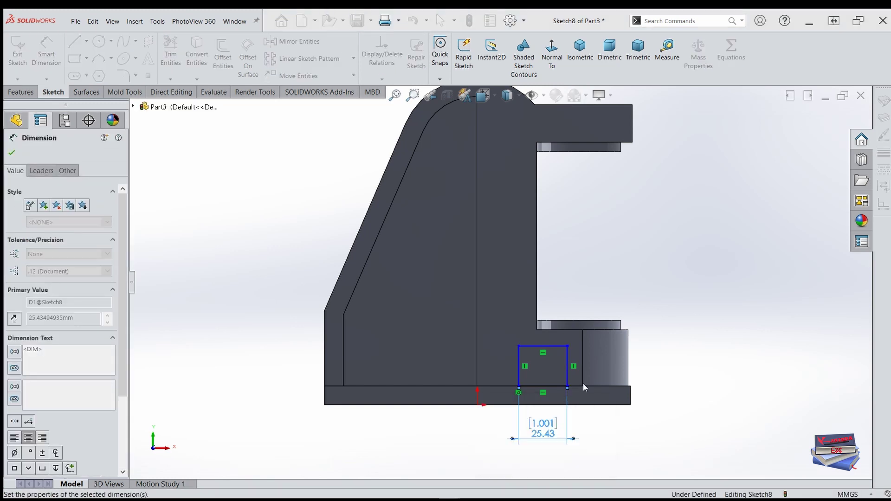
pyautogui.click(567, 349)
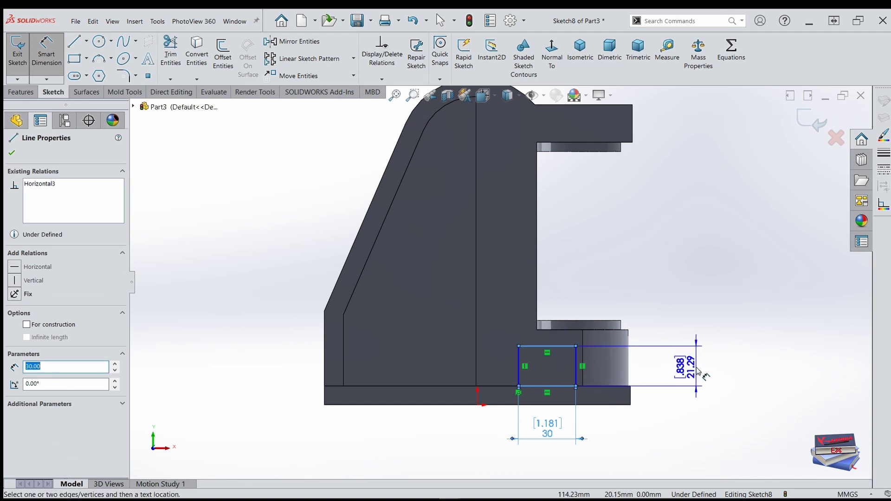
pyautogui.click(698, 374)
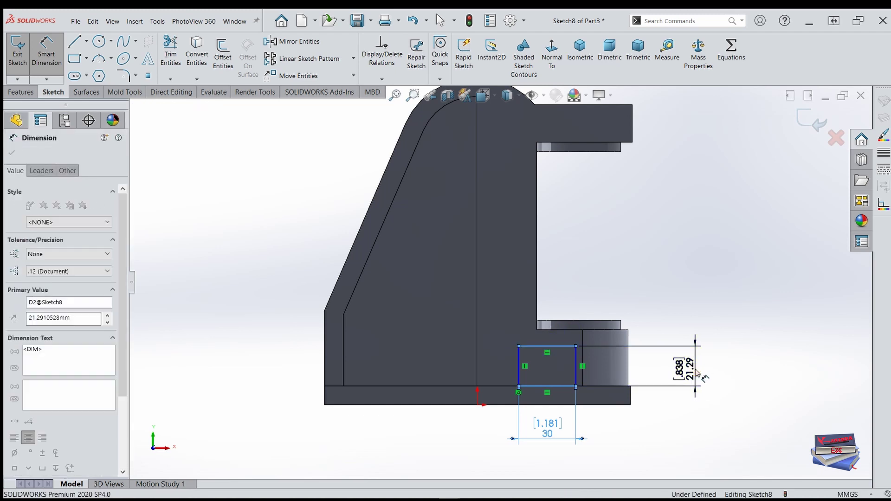
pyautogui.press('Return')
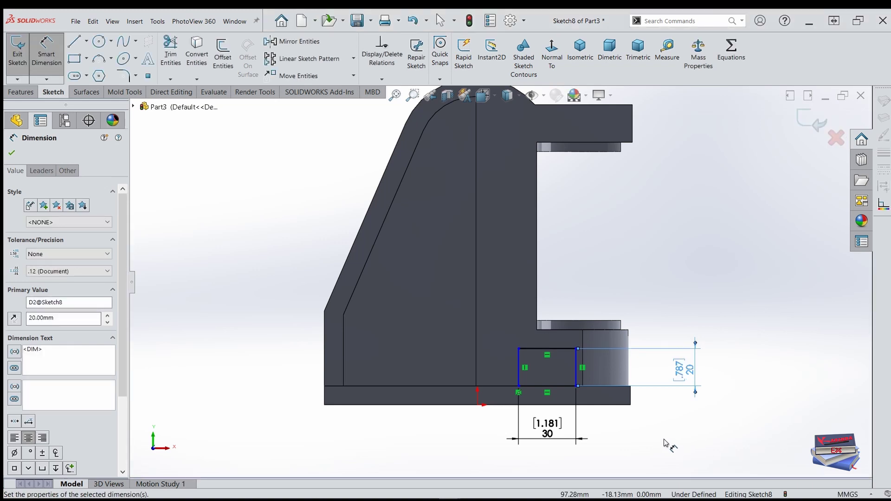
# Place the rectangle 40 mm from the base plate's right end and start an Extruded Cut.
pyautogui.click(575, 375)
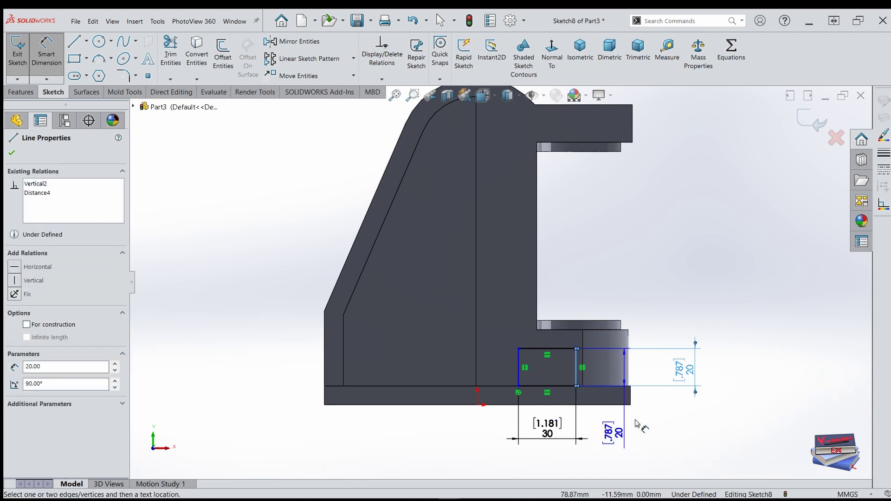
pyautogui.click(630, 399)
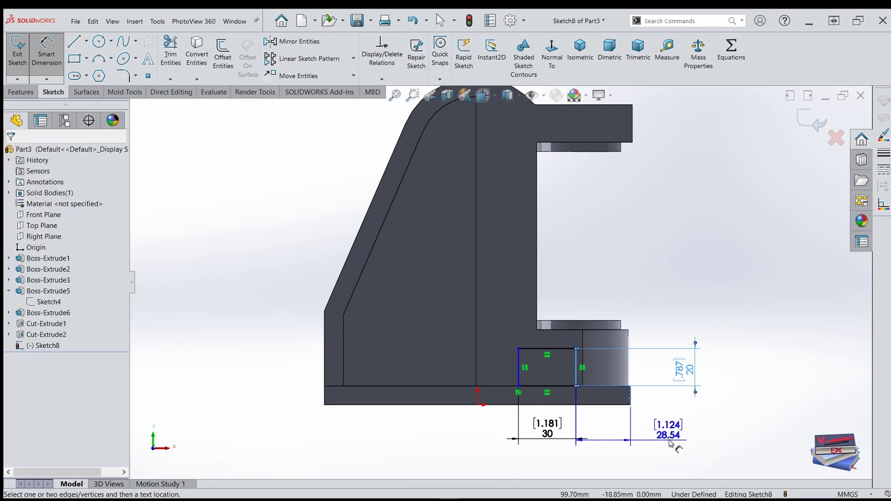
pyautogui.click(672, 444)
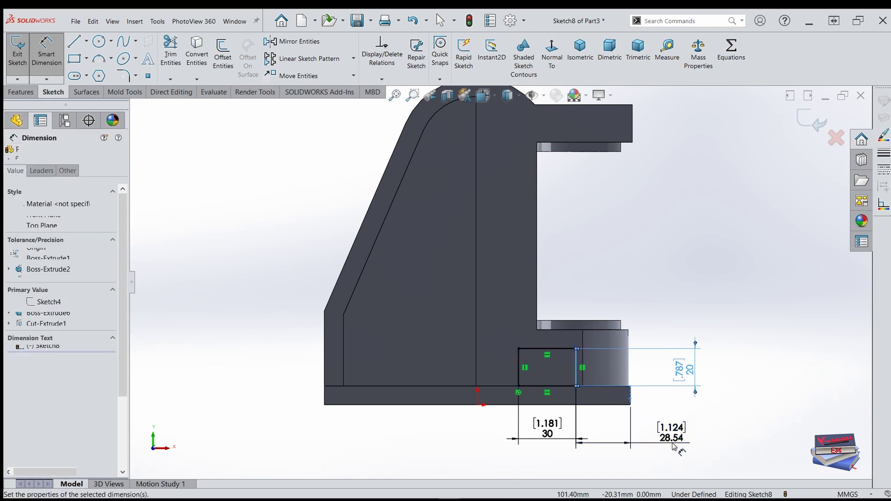
pyautogui.write('40')
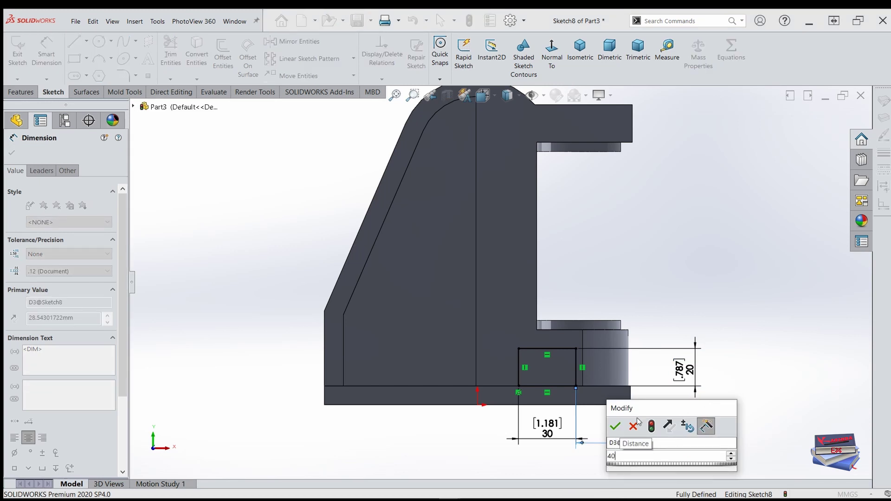
pyautogui.press('Return')
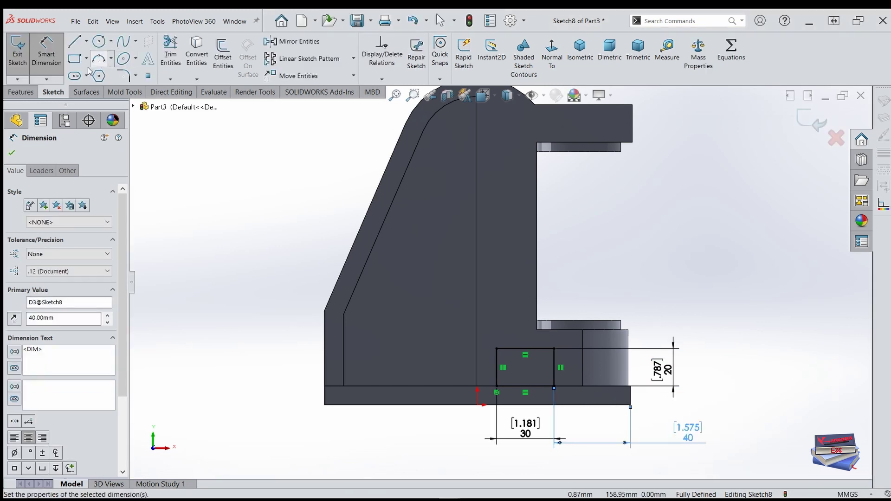
pyautogui.click(21, 92)
pyautogui.click(169, 55)
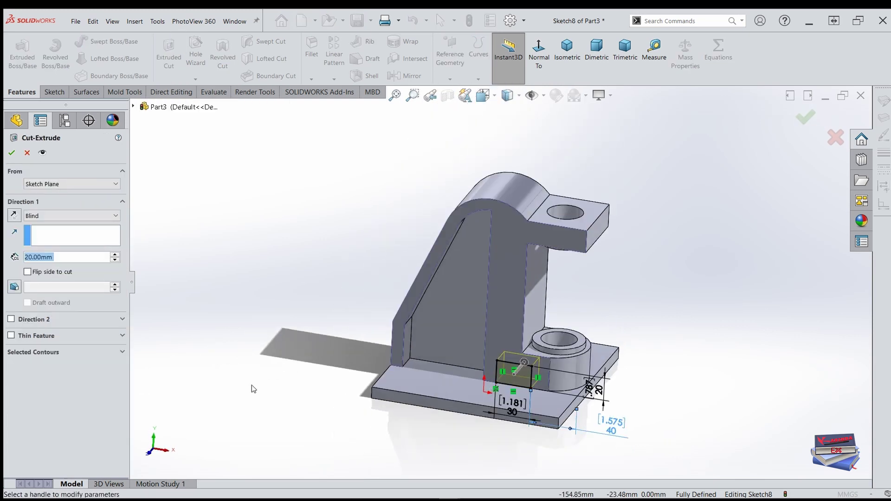
# Cut the rectangle 15 mm deep as a Blind notch at the upright's foot.
pyautogui.click(52, 256)
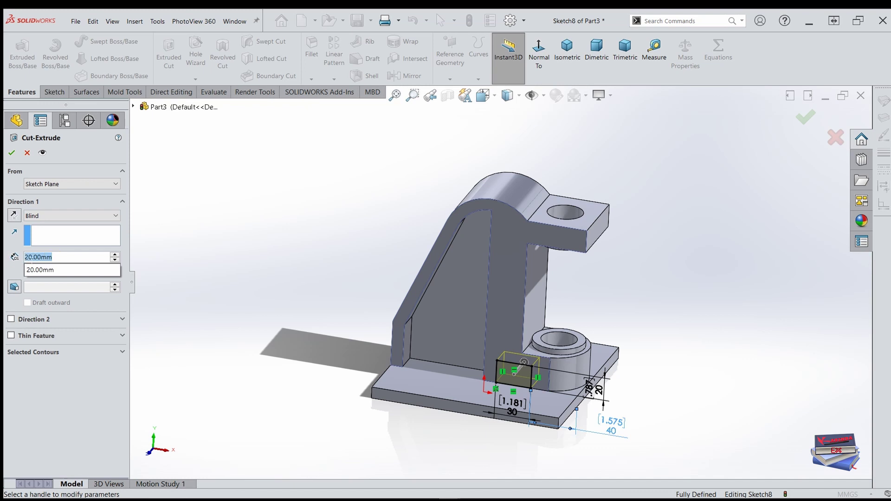
pyautogui.write('1')
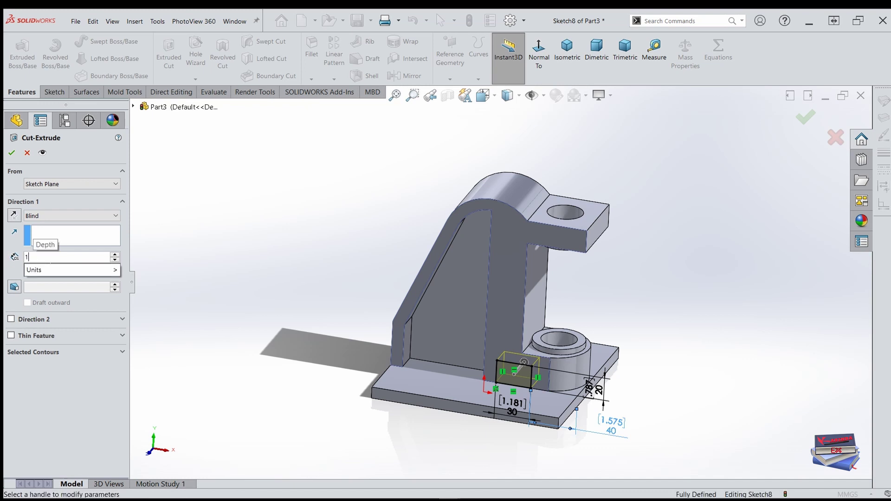
pyautogui.write('5')
pyautogui.press('Return')
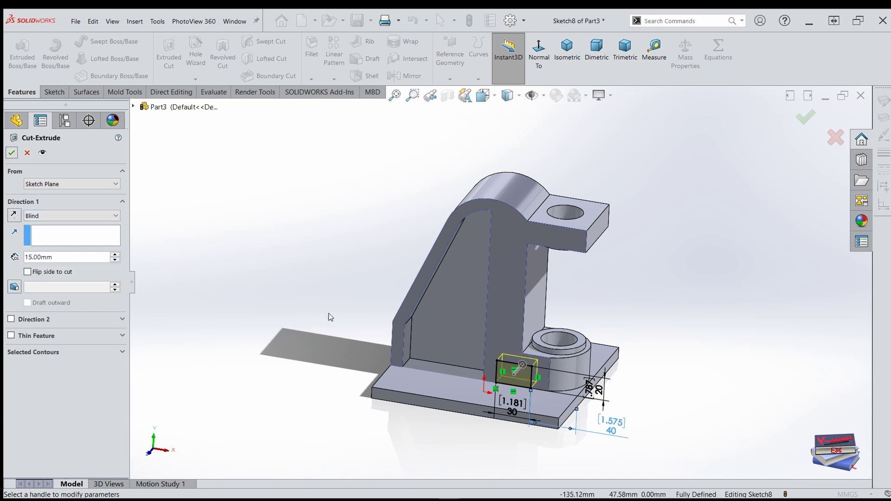
pyautogui.click(12, 152)
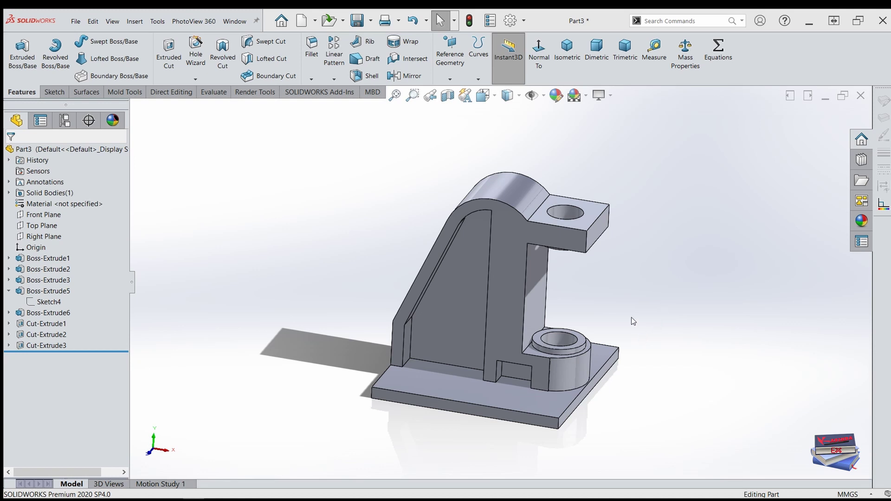
# Mirror Cut-Extrude3 and Cut-Extrude2 about the Front Plane.
pyautogui.click(46, 345)
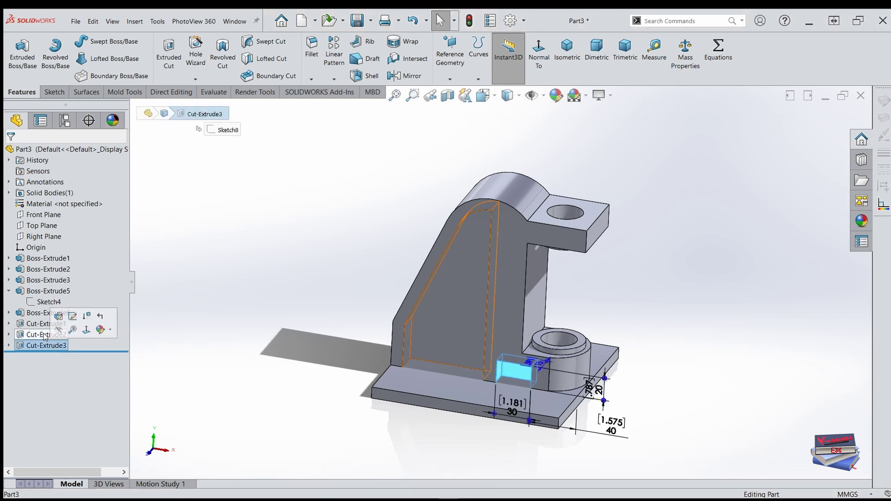
pyautogui.keyDown('ctrl'); pyautogui.click(46, 335); pyautogui.keyUp('ctrl')
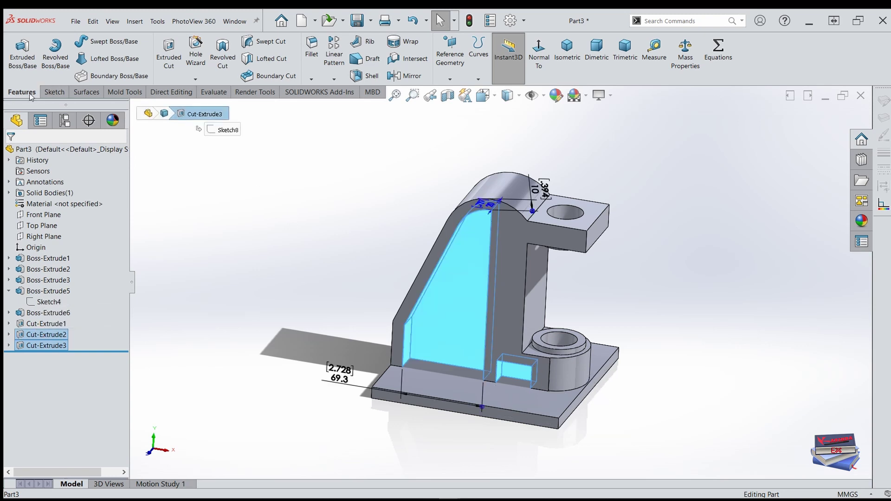
pyautogui.click(416, 77)
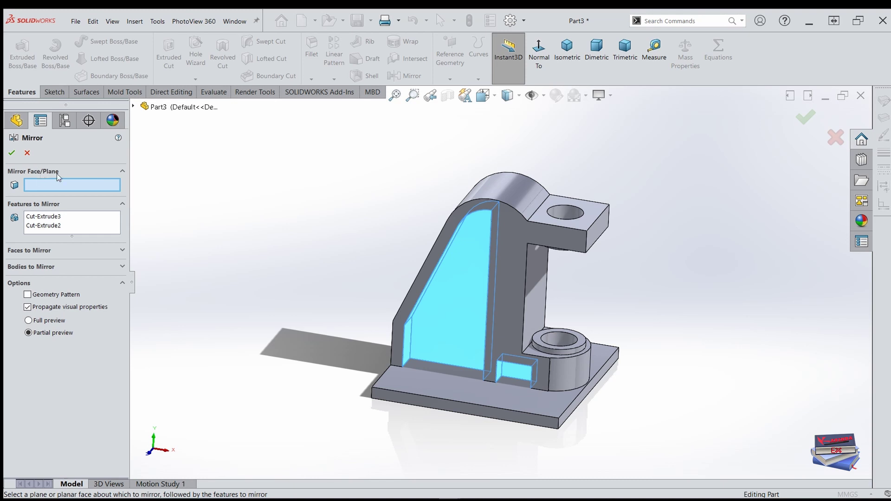
pyautogui.click(134, 106)
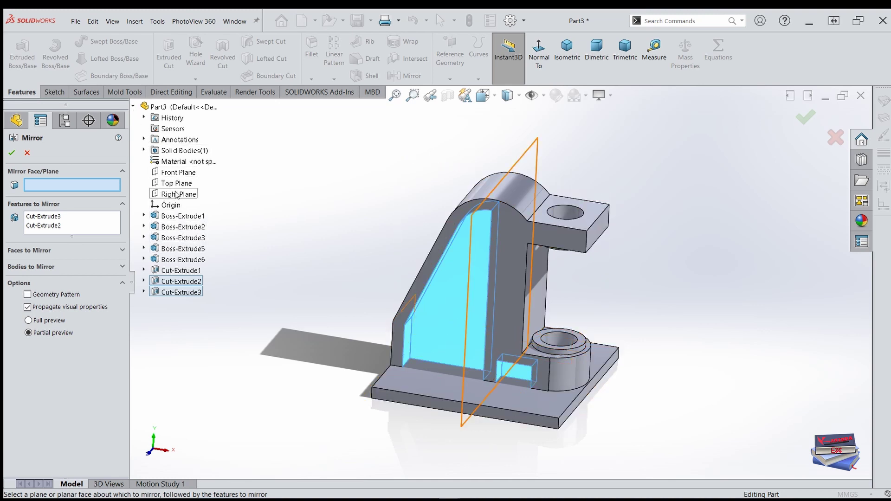
pyautogui.click(177, 173)
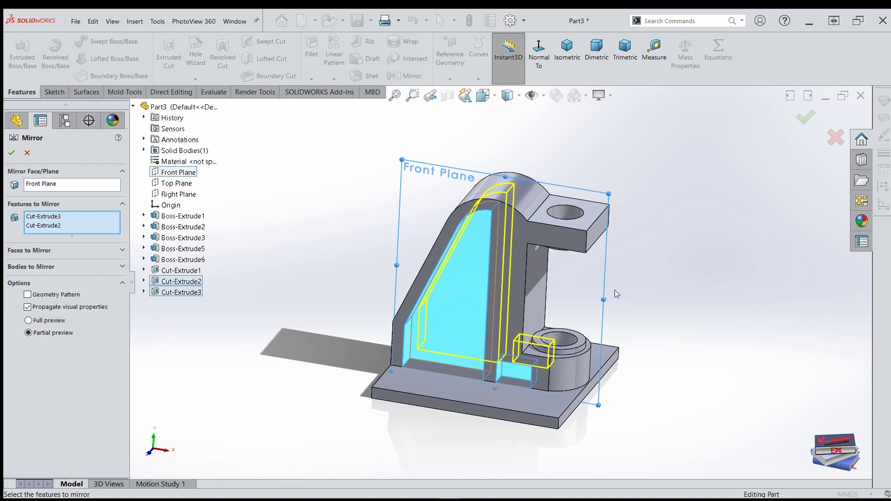
pyautogui.moveTo(616, 295)
pyautogui.mouseDown(button='middle')
pyautogui.moveTo(624, 308)
pyautogui.moveTo(558, 356)
pyautogui.moveTo(566, 404)
pyautogui.moveTo(586, 381)
pyautogui.mouseUp(button='middle')
pyautogui.click(12, 154)
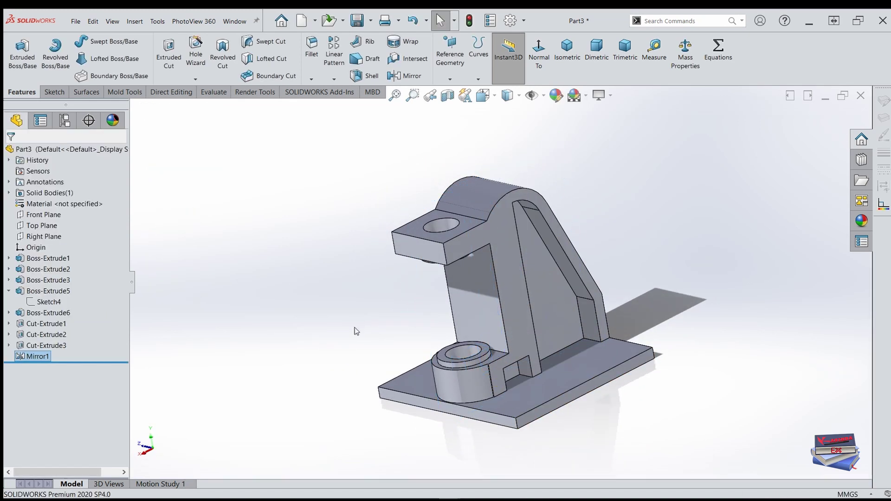
pyautogui.moveTo(355, 327)
pyautogui.mouseDown(button='middle')
pyautogui.moveTo(366, 308)
pyautogui.moveTo(303, 324)
pyautogui.moveTo(463, 302)
pyautogui.moveTo(489, 276)
pyautogui.moveTo(350, 304)
pyautogui.moveTo(330, 343)
pyautogui.moveTo(334, 314)
pyautogui.moveTo(503, 296)
pyautogui.moveTo(517, 449)
pyautogui.moveTo(523, 412)
pyautogui.moveTo(524, 421)
pyautogui.mouseUp(button='middle')
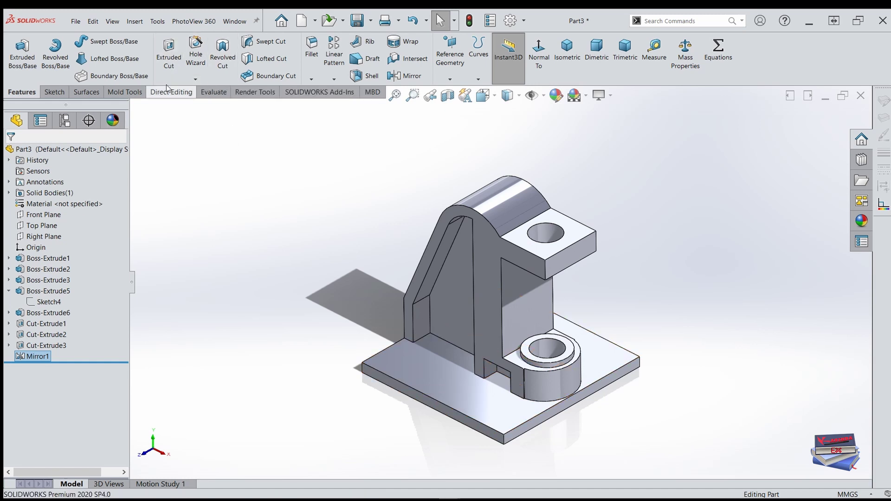
# Start a Hole Wizard dowel hole with ANSI Metric standard and size Ø12.0.
pyautogui.click(197, 57)
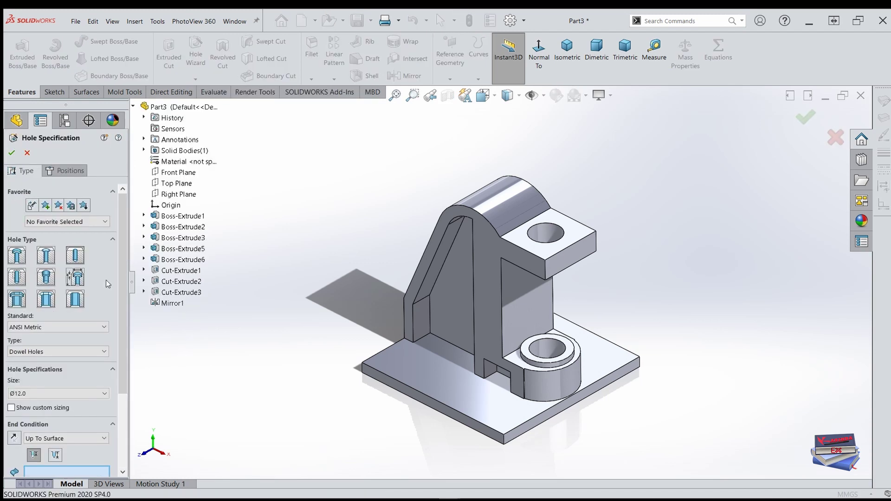
pyautogui.click(77, 256)
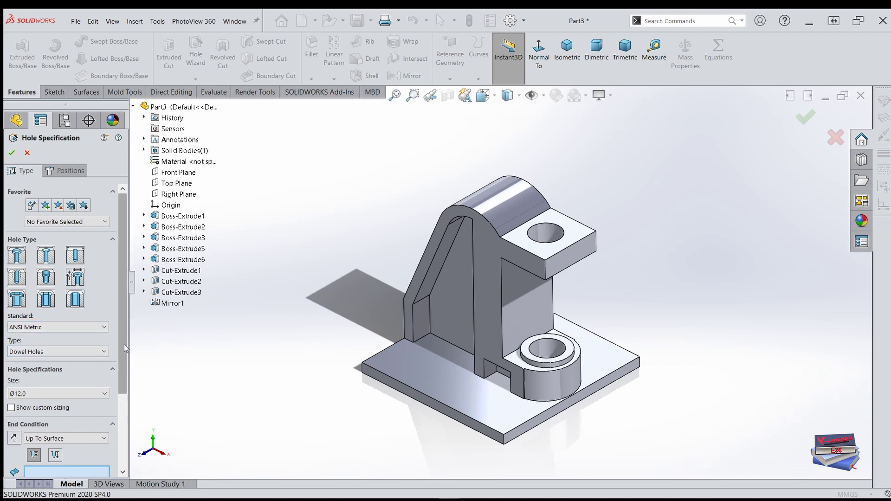
pyautogui.moveTo(125, 348); pyautogui.dragTo(124, 390)
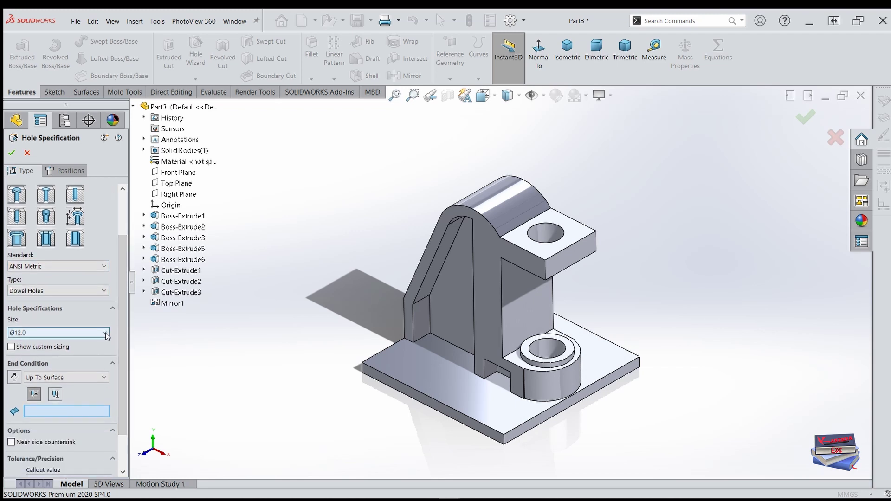
pyautogui.click(106, 332)
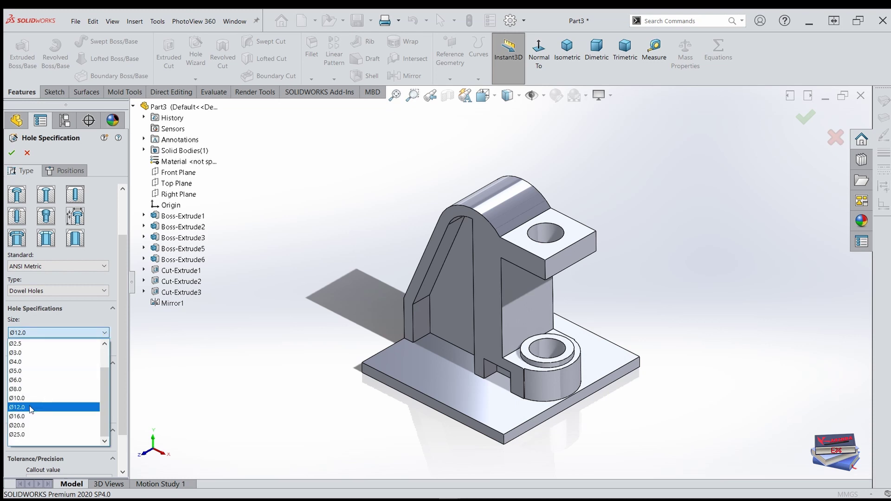
pyautogui.click(75, 381)
pyautogui.moveTo(124, 336); pyautogui.dragTo(123, 361)
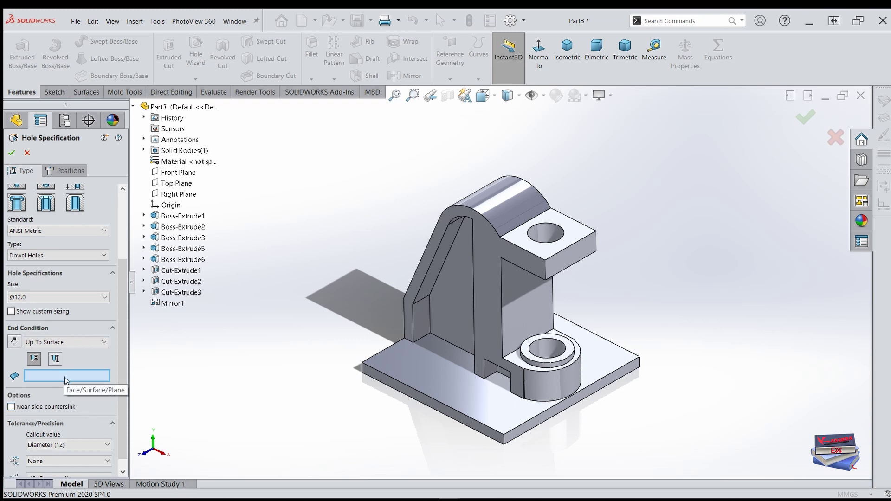
# Set the hole's end condition Up To Surface on the base plate's underside face.
pyautogui.click(594, 360)
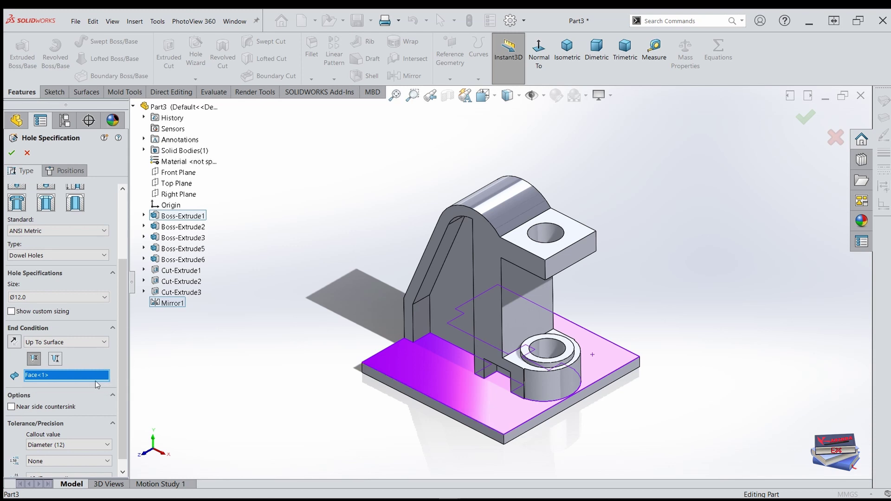
pyautogui.rightClick(79, 379)
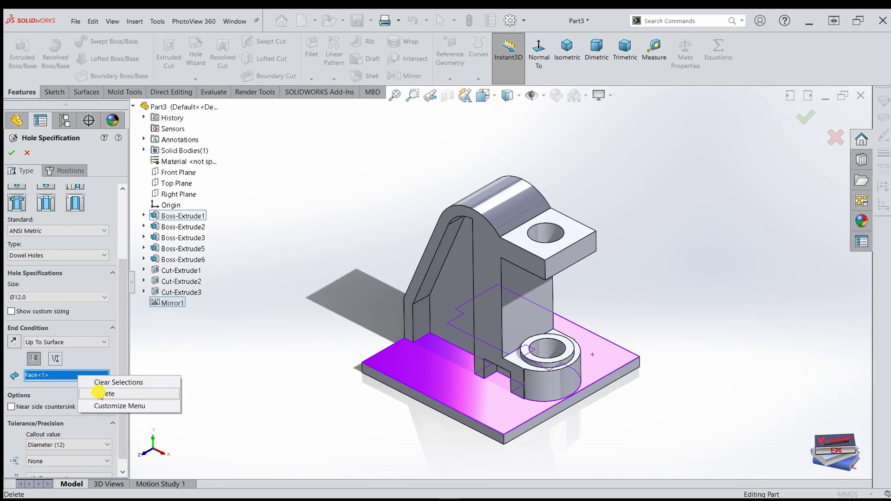
pyautogui.click(98, 385)
pyautogui.moveTo(362, 344); pyautogui.dragTo(362, 271, button='middle')
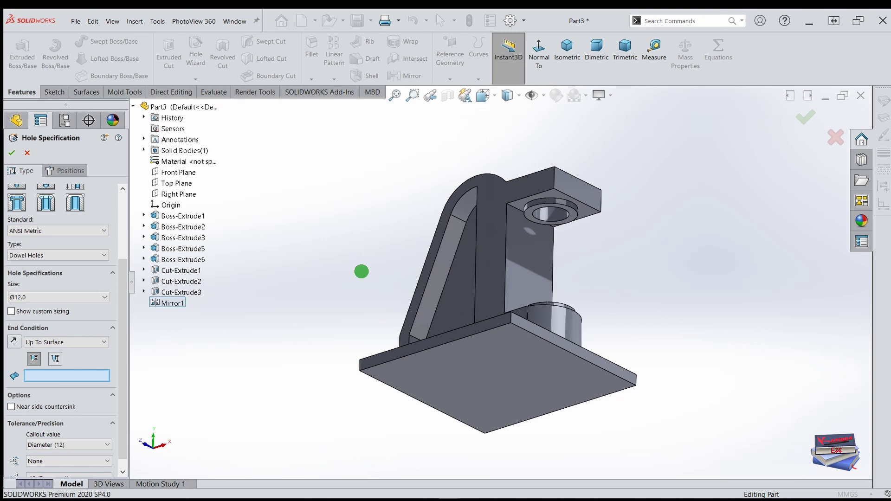
pyautogui.click(445, 368)
pyautogui.moveTo(280, 336); pyautogui.dragTo(309, 454, button='middle')
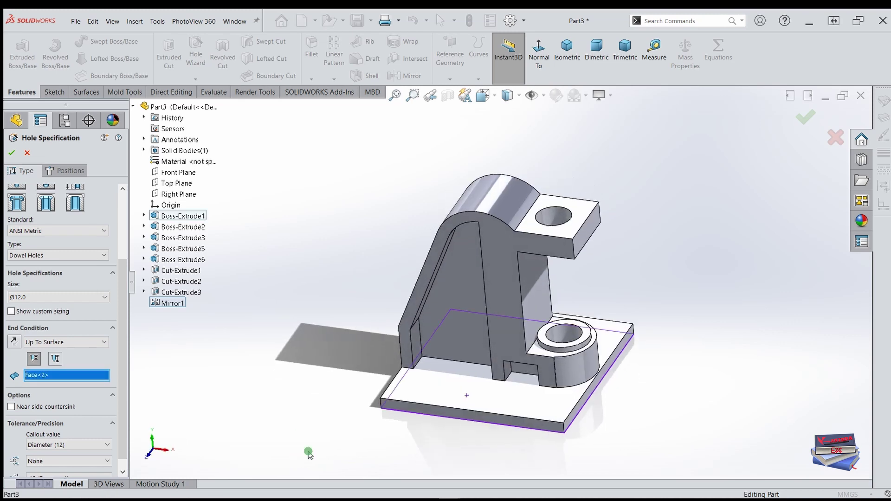
pyautogui.click(68, 172)
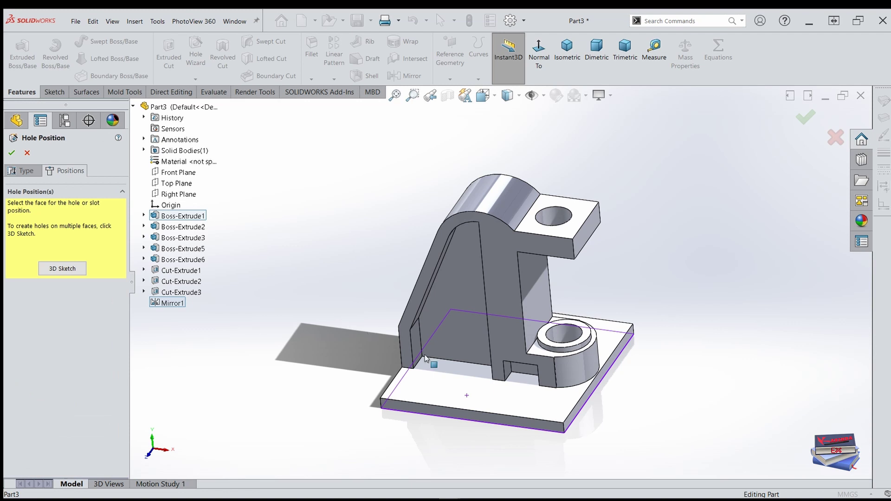
# Place three hole centre points in a horizontal row on the base plate's top face.
pyautogui.click(464, 388)
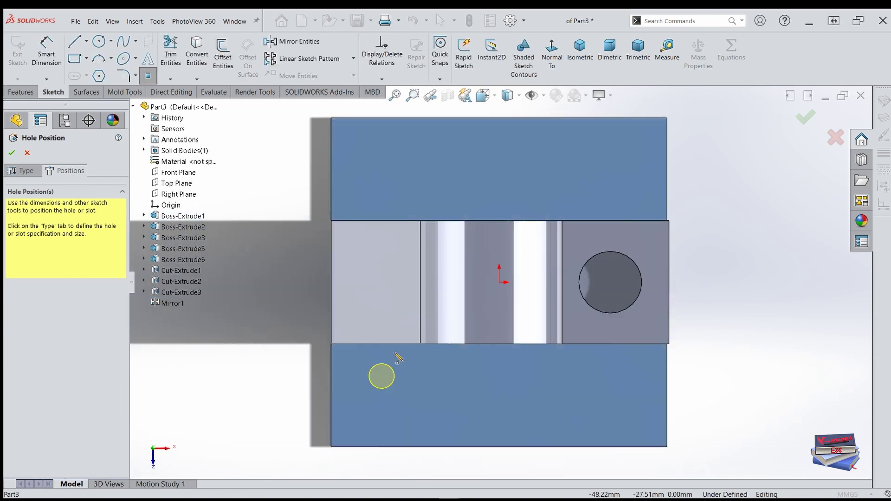
pyautogui.scroll(-2, 479, 182)
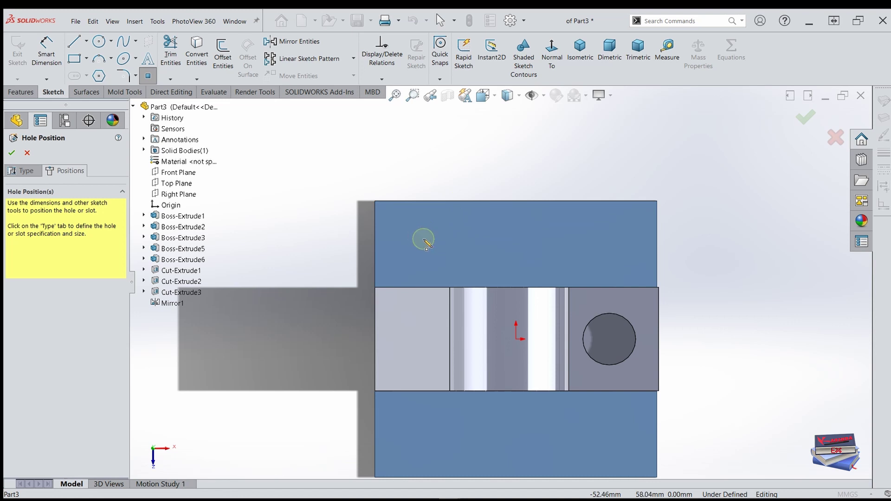
pyautogui.click(424, 239)
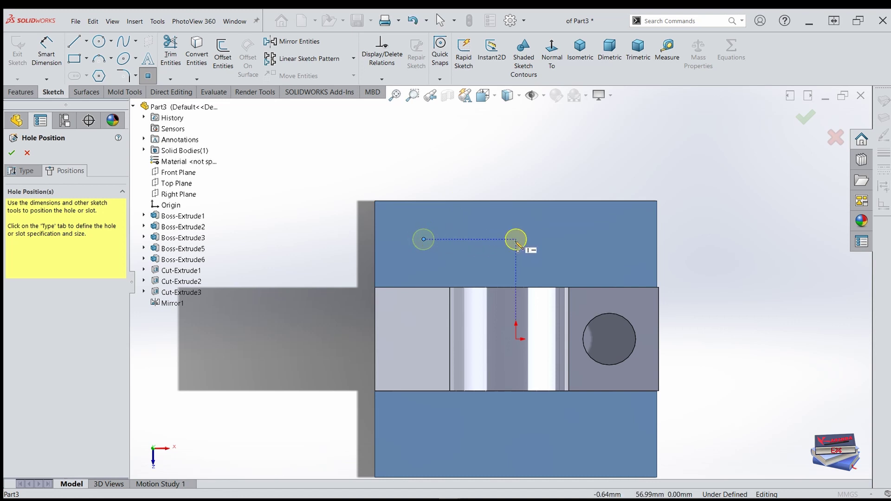
pyautogui.click(516, 239)
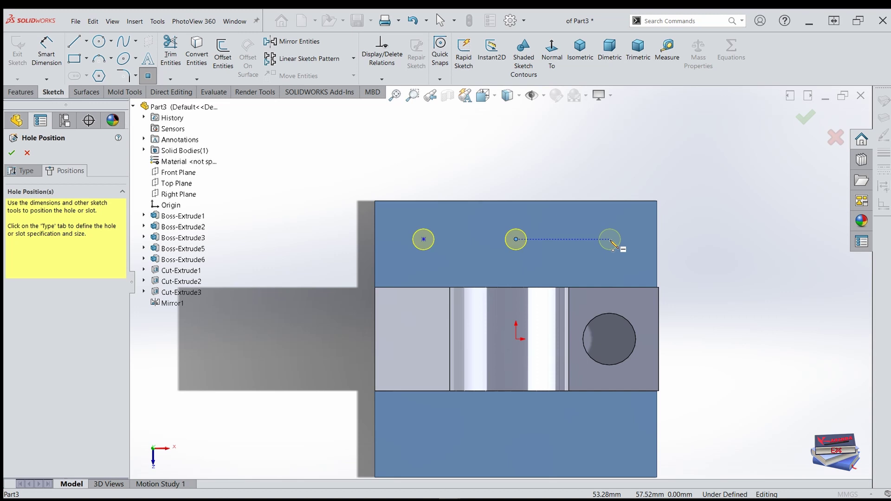
pyautogui.click(609, 239)
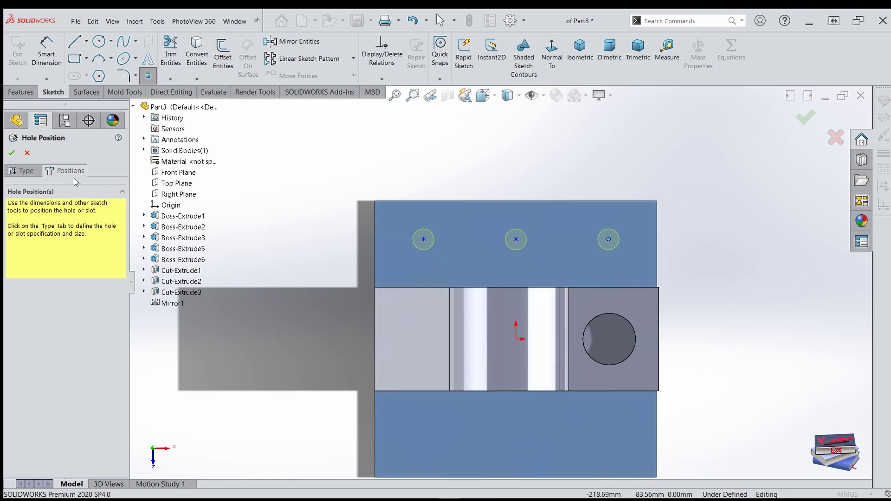
pyautogui.click(46, 46)
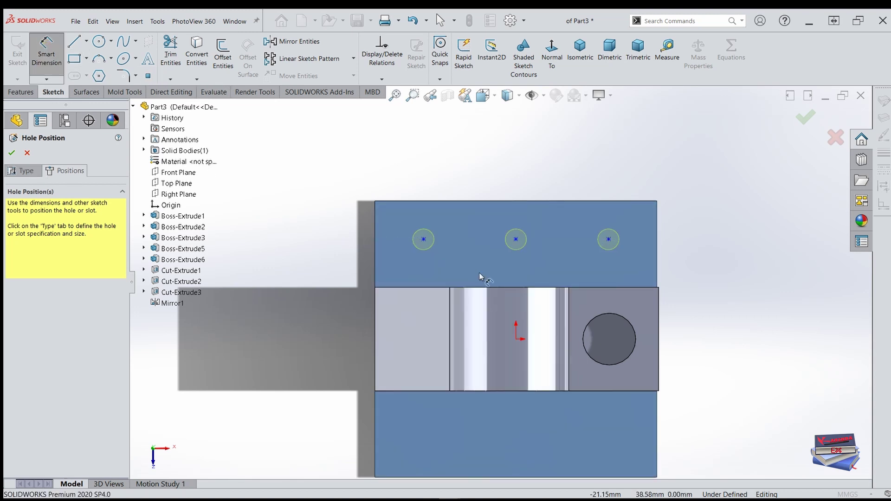
# Dimension the spacing between the three hole centres at 40 mm each.
pyautogui.click(424, 239)
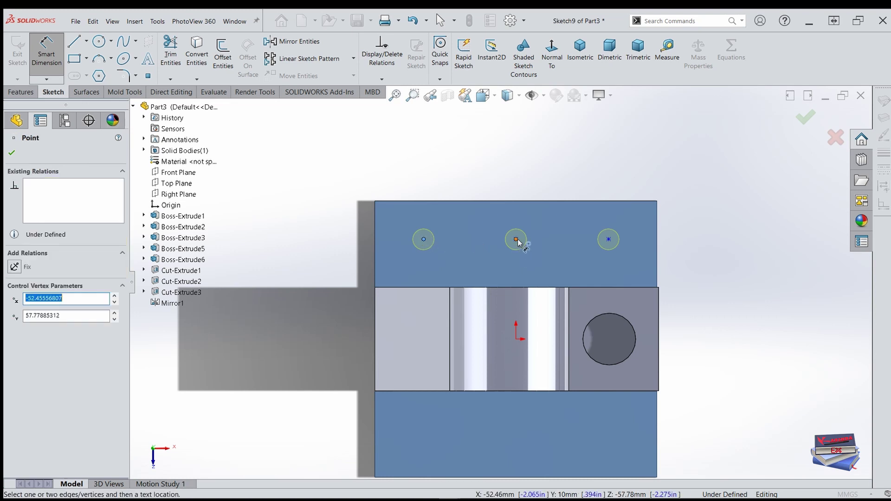
pyautogui.click(516, 240)
pyautogui.click(474, 172)
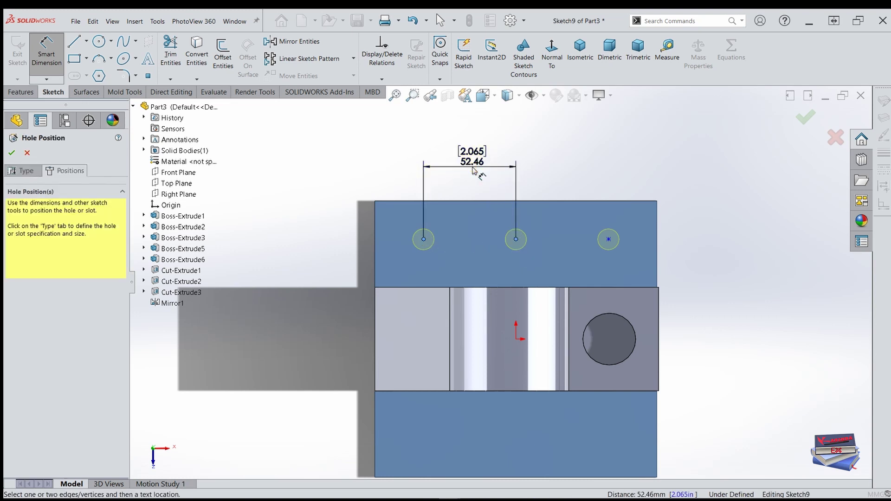
pyautogui.write('40')
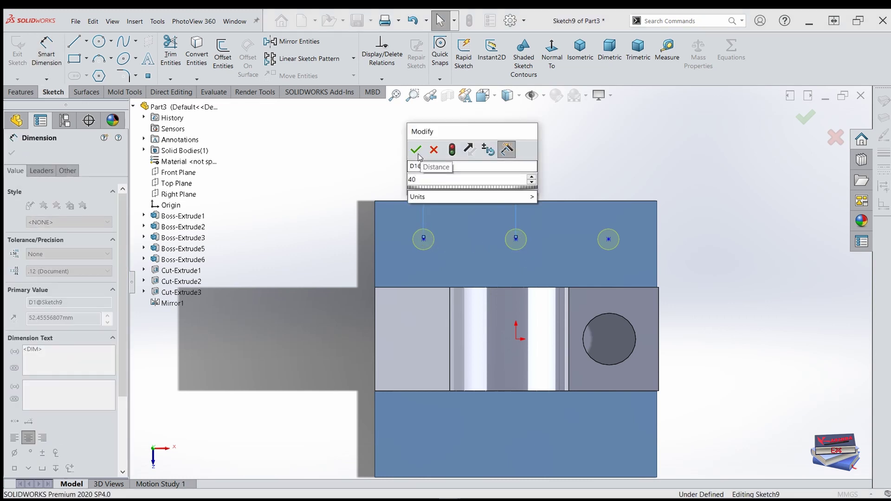
pyautogui.click(416, 150)
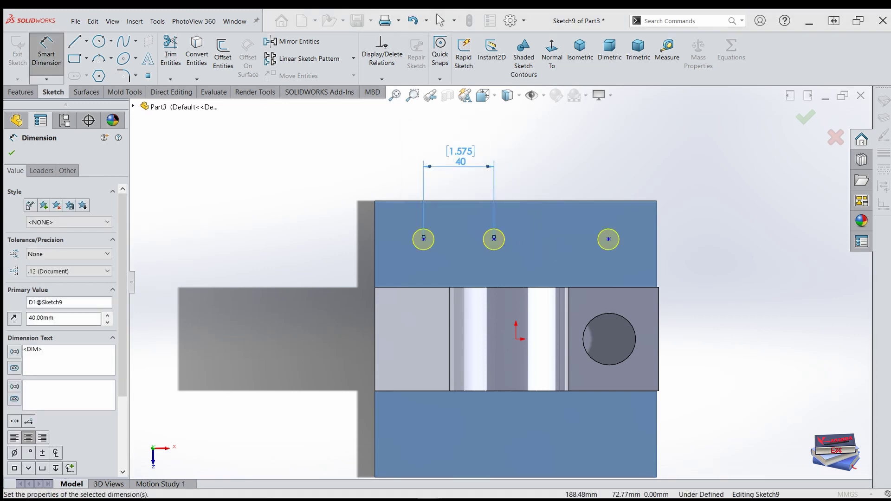
pyautogui.click(494, 239)
pyautogui.click(608, 239)
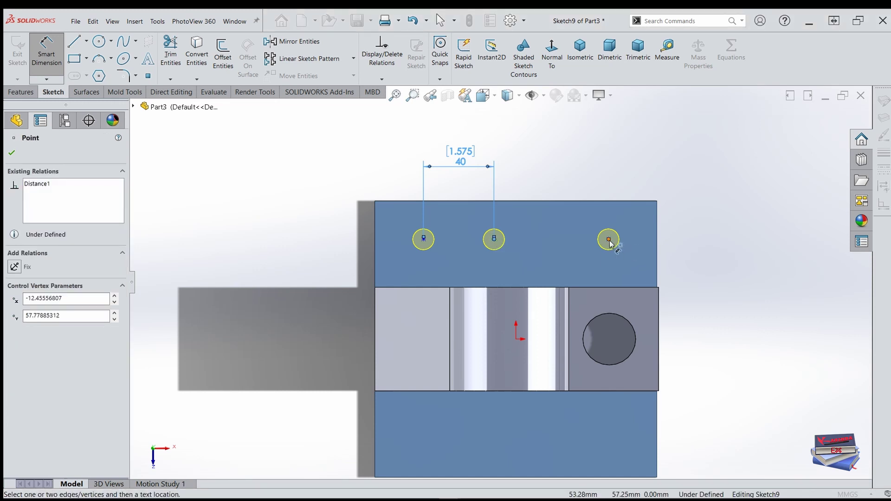
pyautogui.click(581, 171)
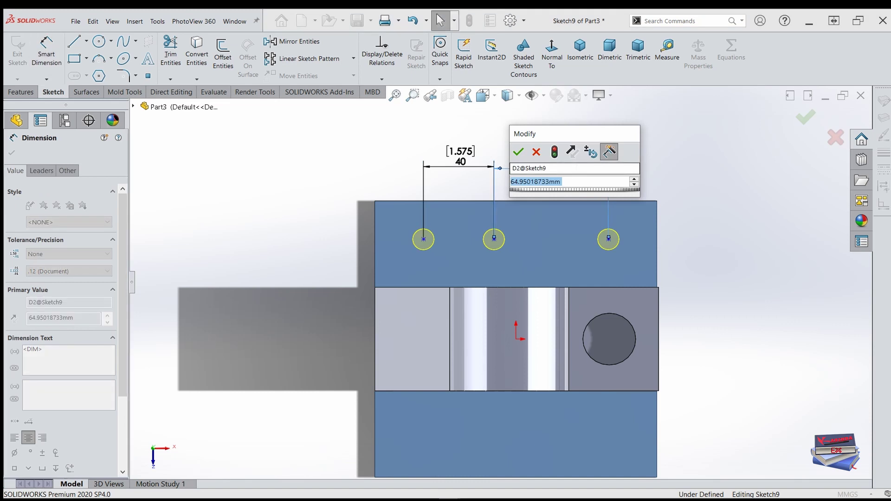
pyautogui.write('40')
pyautogui.press('Return')
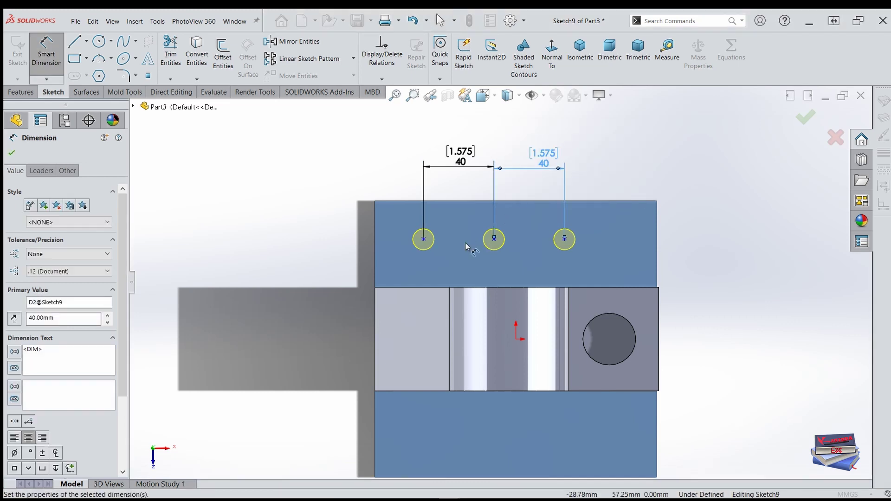
# Place the first hole centre 40 mm from the plate's left edge.
pyautogui.click(374, 239)
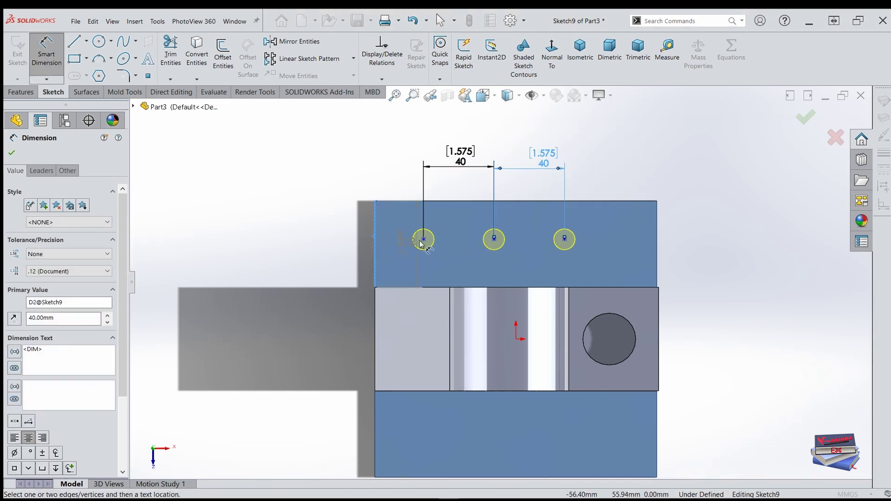
pyautogui.click(423, 240)
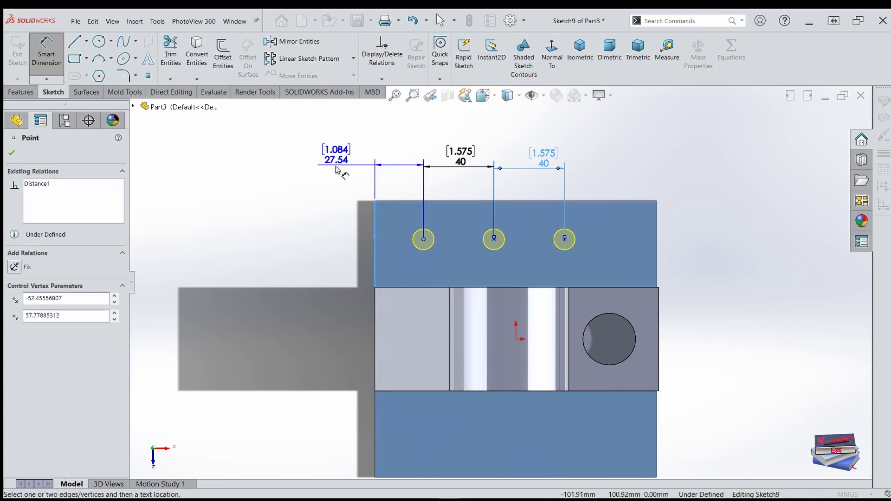
pyautogui.click(334, 168)
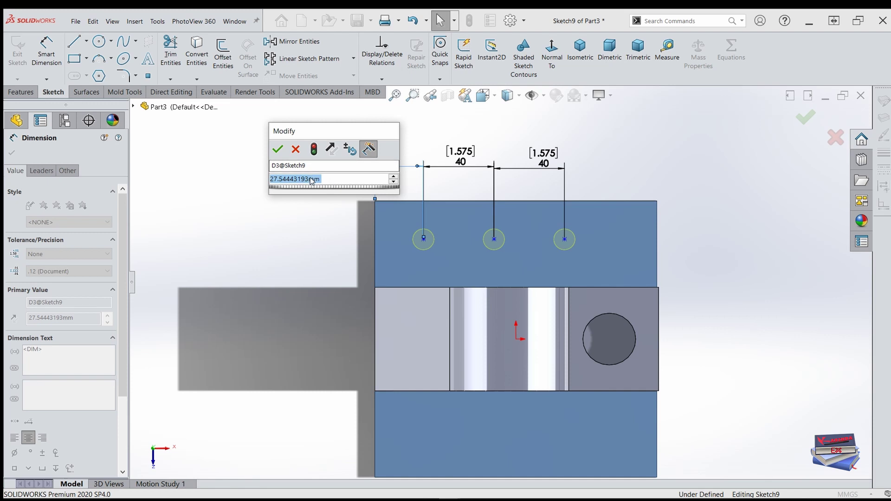
pyautogui.write('40')
pyautogui.press('Return')
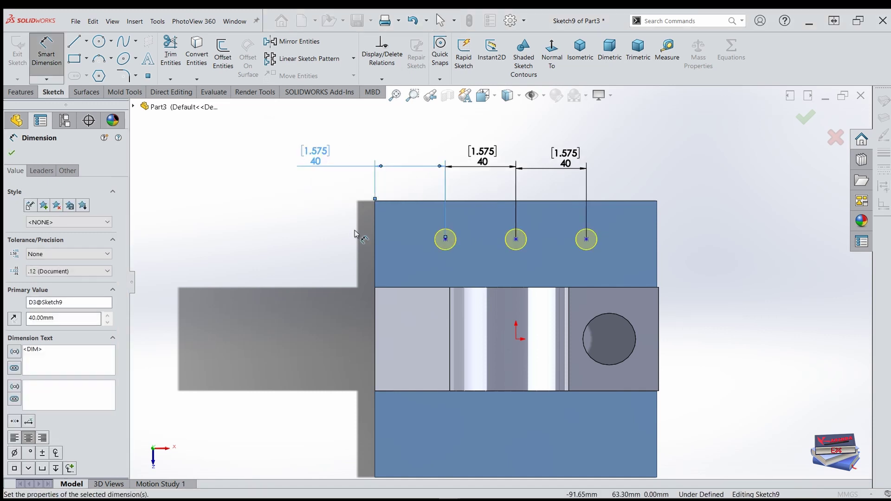
pyautogui.click(12, 154)
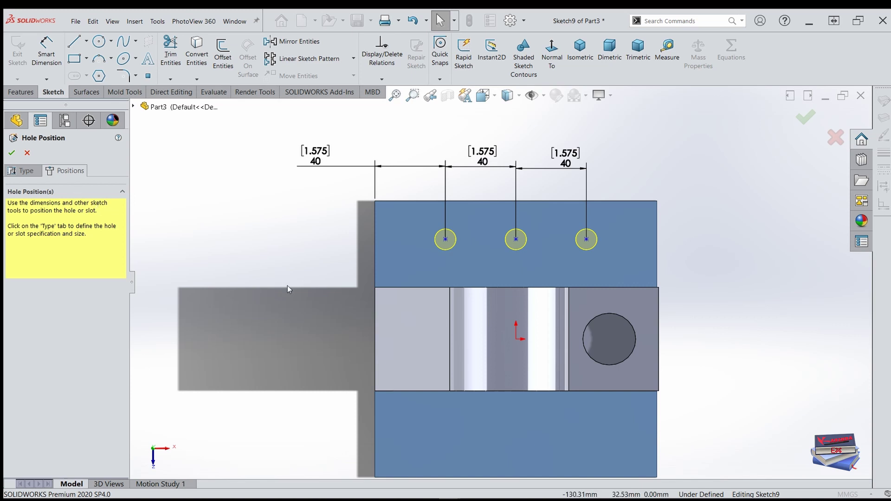
pyautogui.scroll(2, 330, 318)
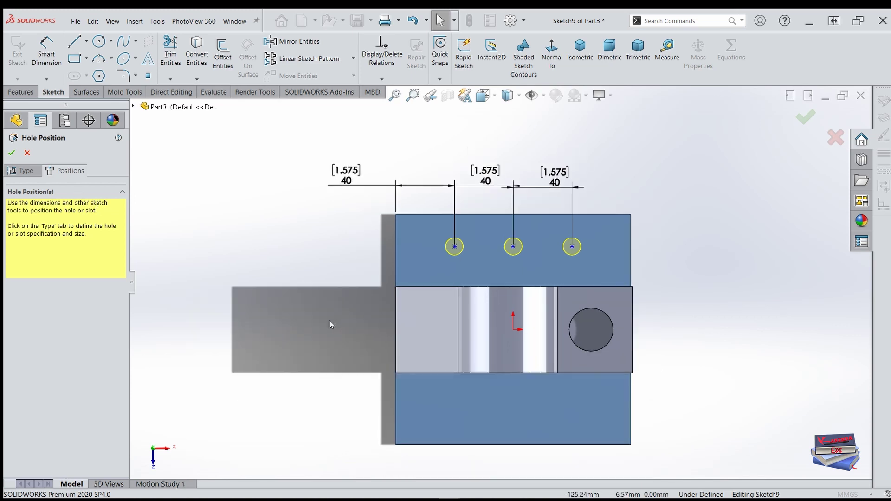
pyautogui.moveTo(330, 321)
pyautogui.mouseDown(button='middle')
pyautogui.moveTo(338, 277)
pyautogui.moveTo(302, 211)
pyautogui.moveTo(309, 263)
pyautogui.moveTo(390, 307)
pyautogui.moveTo(449, 252)
pyautogui.moveTo(345, 206)
pyautogui.moveTo(368, 250)
pyautogui.moveTo(124, 177)
pyautogui.mouseUp(button='middle')
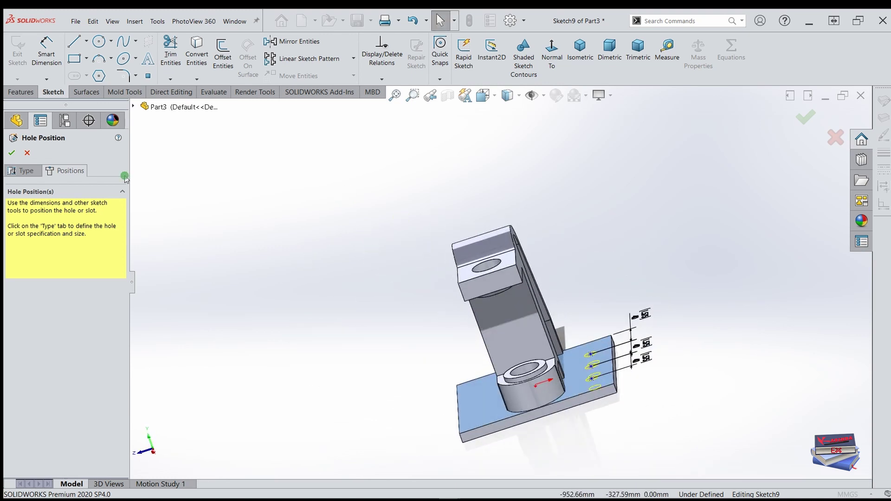
# Accept the positions to cut three Ø12 dowel holes, then select Ø12.0mm Dowel Hole1.
pyautogui.click(16, 156)
pyautogui.scroll(-3, 550, 396)
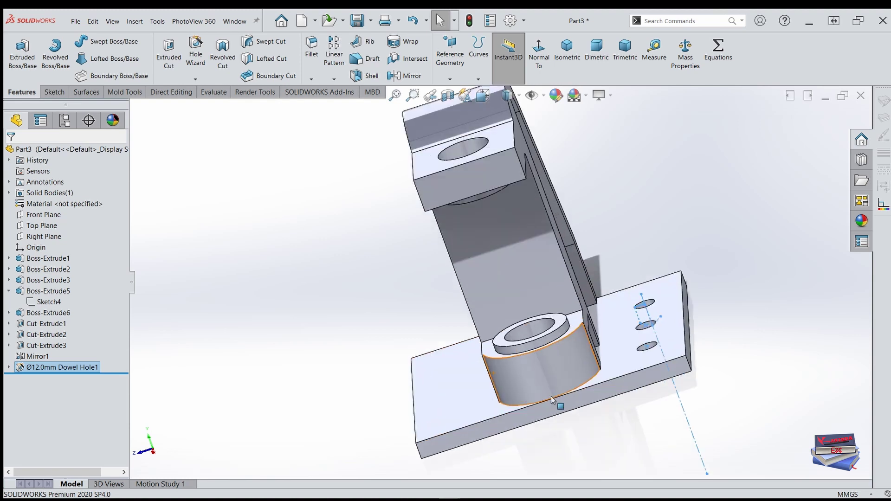
pyautogui.moveTo(671, 381)
pyautogui.mouseDown(button='middle')
pyautogui.moveTo(706, 377)
pyautogui.moveTo(661, 229)
pyautogui.moveTo(656, 368)
pyautogui.moveTo(686, 338)
pyautogui.mouseUp(button='middle')
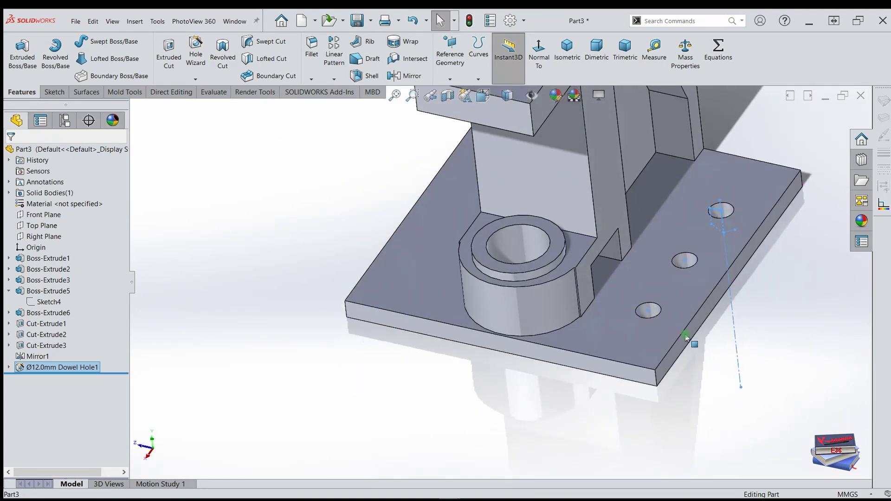
pyautogui.scroll(5, 698, 295)
pyautogui.moveTo(626, 248)
pyautogui.mouseDown(button='middle')
pyautogui.moveTo(474, 285)
pyautogui.moveTo(523, 336)
pyautogui.moveTo(485, 412)
pyautogui.moveTo(505, 392)
pyautogui.moveTo(584, 189)
pyautogui.moveTo(599, 237)
pyautogui.moveTo(634, 258)
pyautogui.mouseUp(button='middle')
pyautogui.scroll(-3, 585, 188)
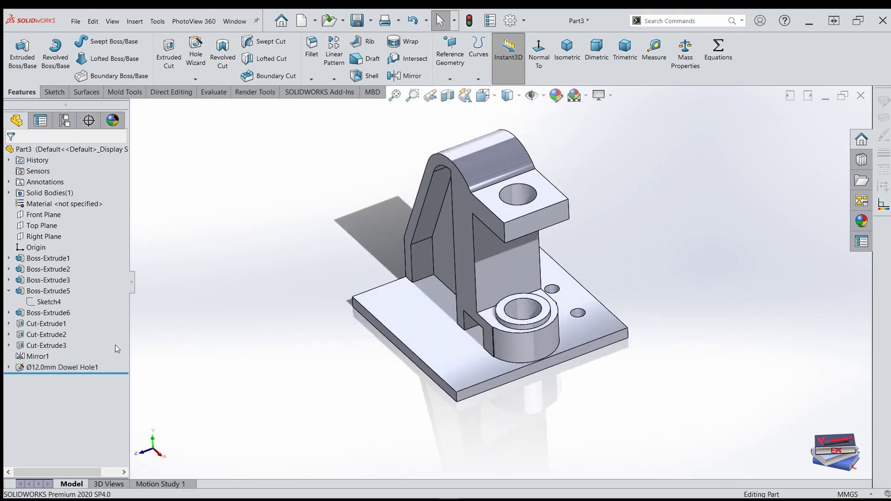
pyautogui.click(54, 369)
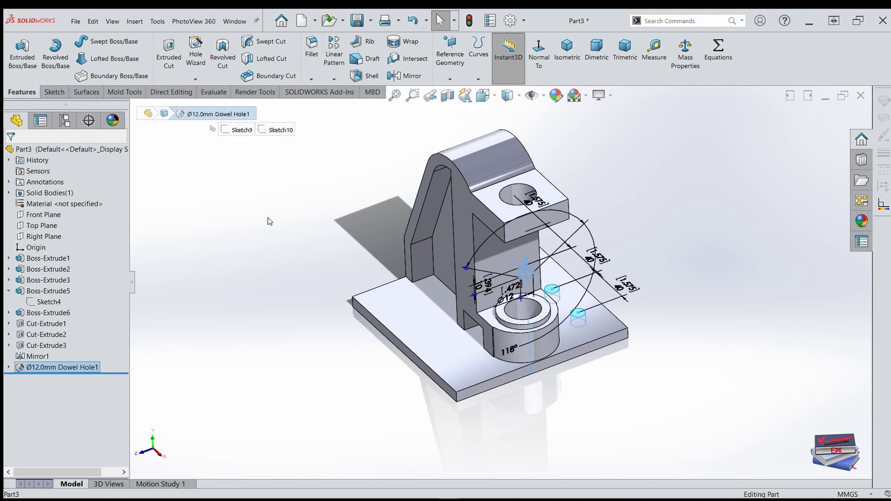
# Mirror Ø12.0mm Dowel Hole1 across the Front Plane, giving six holes in the base.
pyautogui.click(403, 76)
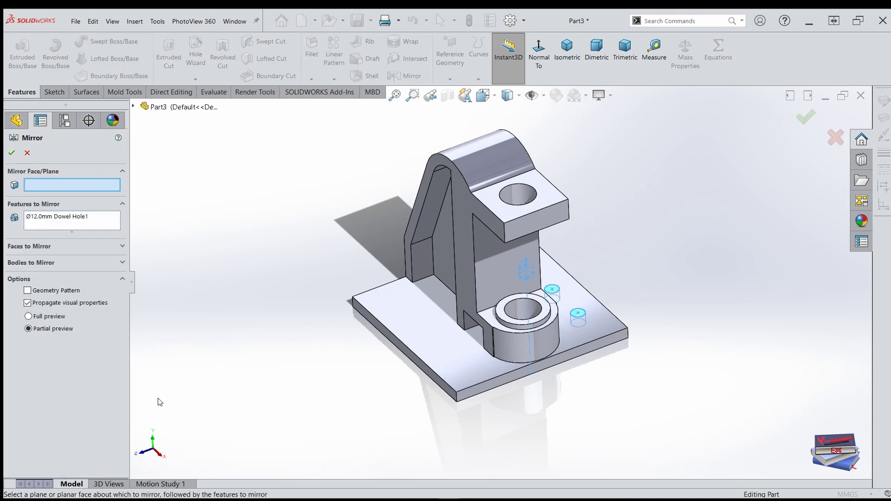
pyautogui.click(133, 106)
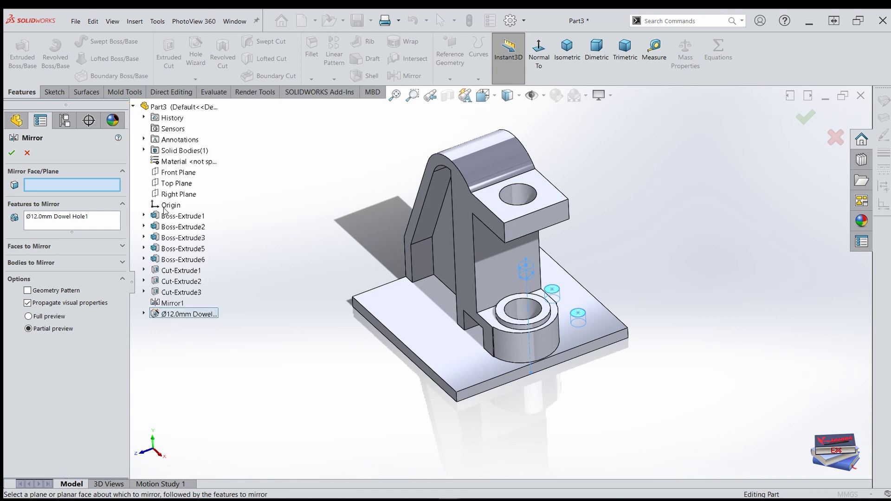
pyautogui.click(176, 172)
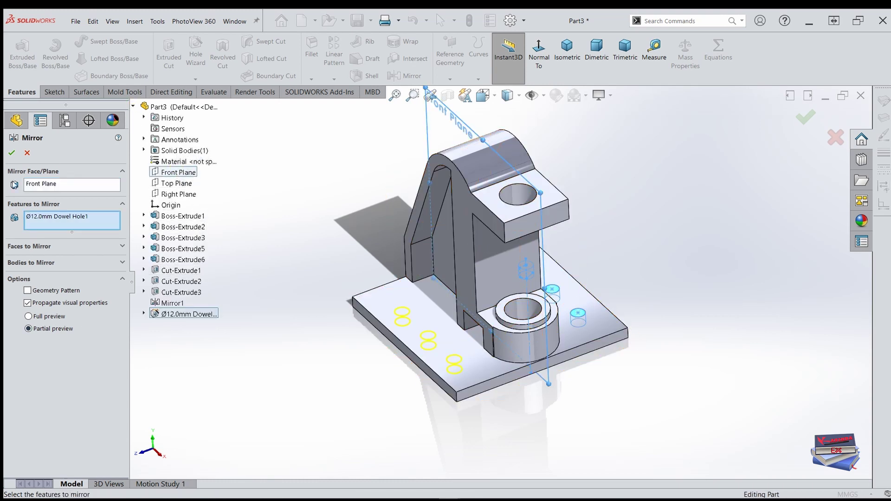
pyautogui.click(13, 153)
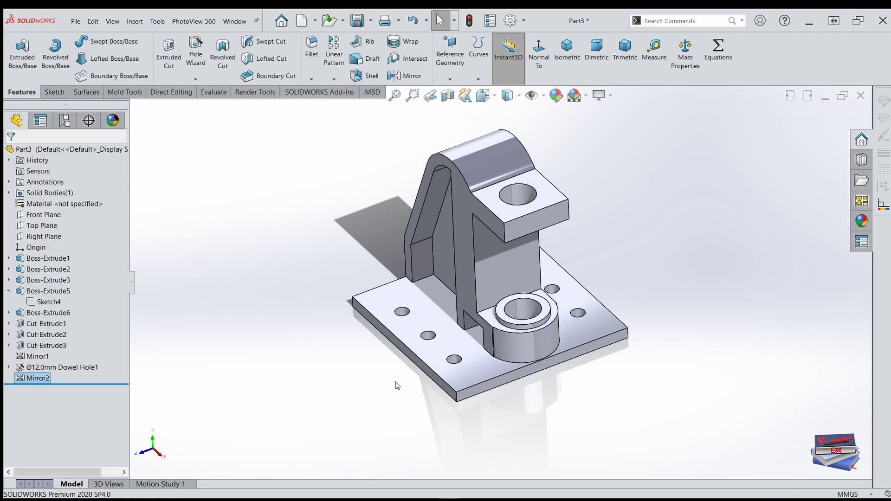
pyautogui.scroll(2, 502, 368)
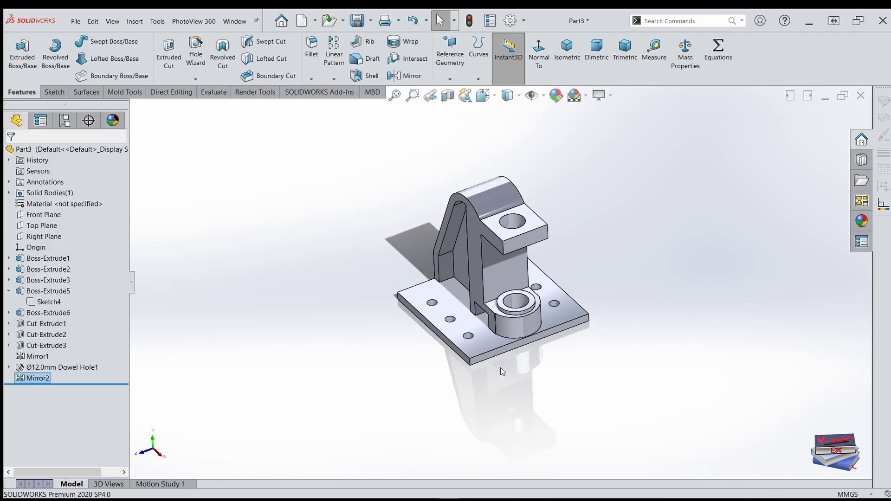
pyautogui.click(570, 55)
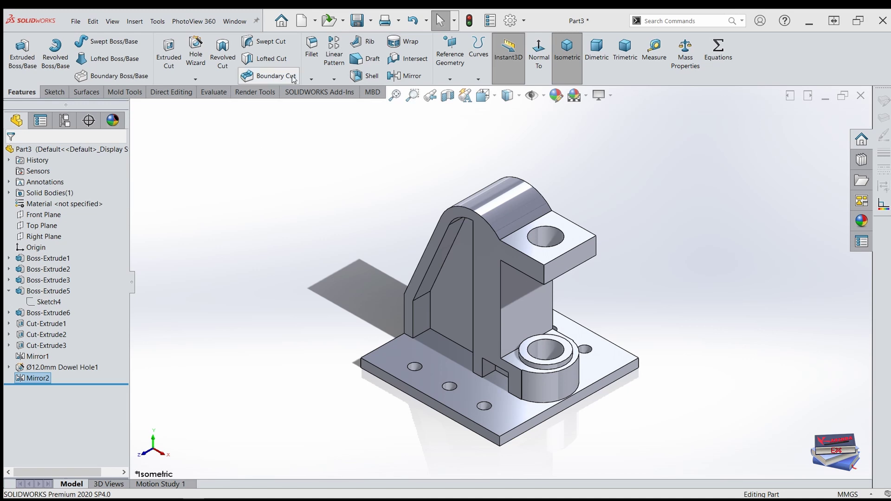
# Start a 5 mm fillet and select the slot's top edge plus two more edges.
pyautogui.click(311, 46)
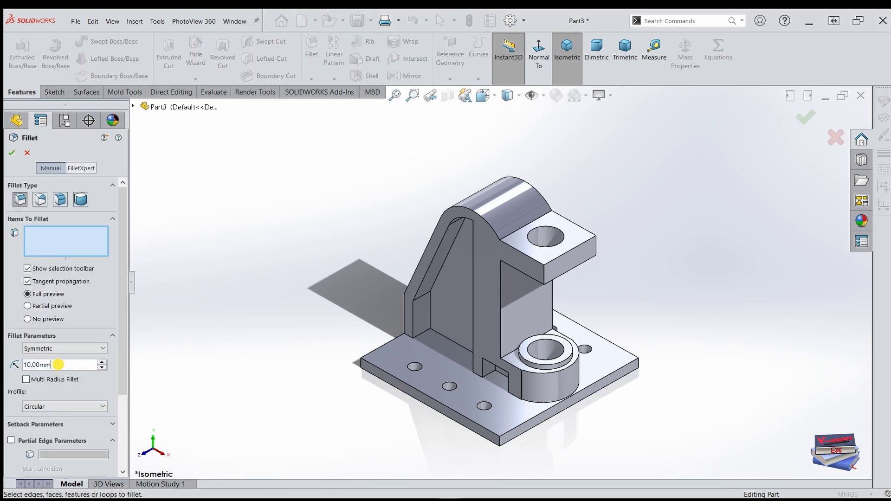
pyautogui.write('5')
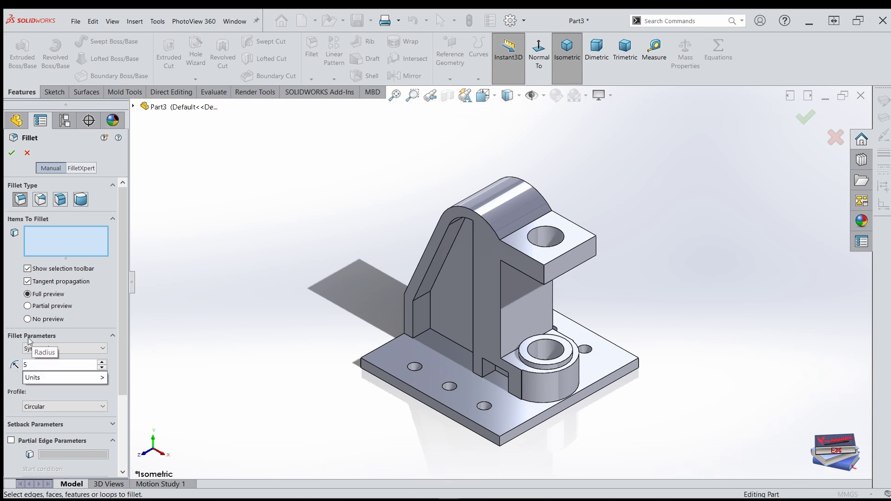
pyautogui.press('Return')
pyautogui.scroll(-3, 454, 420)
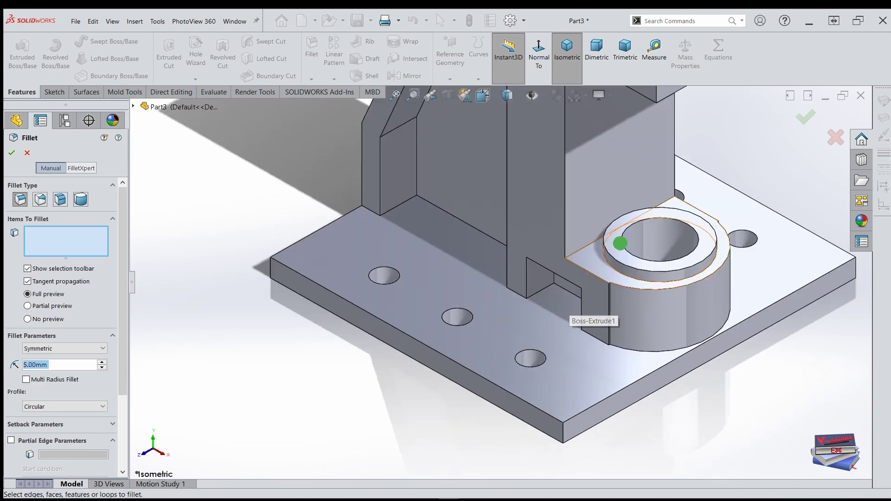
pyautogui.moveTo(603, 260); pyautogui.dragTo(631, 195, button='middle')
pyautogui.scroll(-3, 547, 276)
pyautogui.moveTo(500, 338); pyautogui.dragTo(481, 314, button='middle')
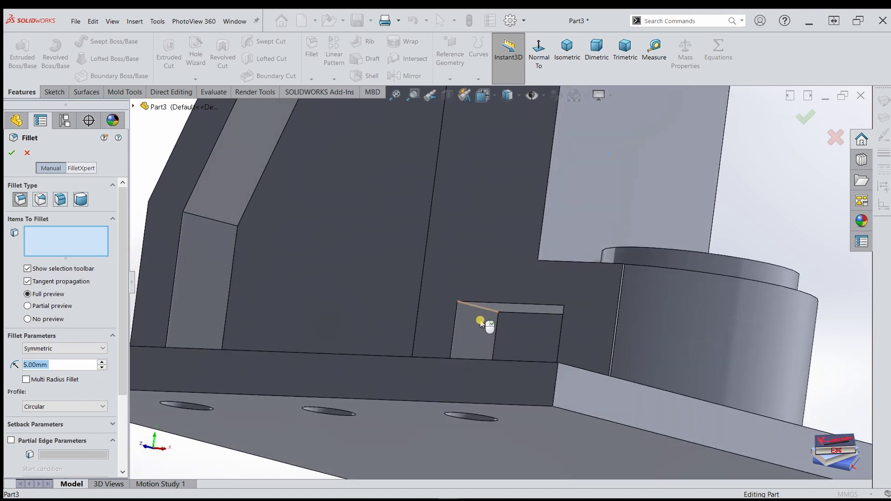
pyautogui.click(481, 323)
pyautogui.moveTo(491, 358); pyautogui.dragTo(510, 424, button='middle')
pyautogui.click(463, 408)
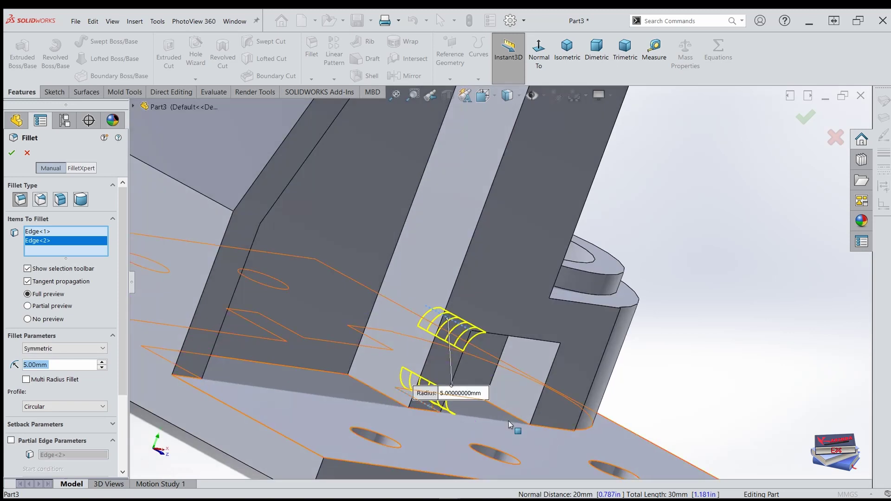
pyautogui.click(557, 400)
# Add five more edges around the boss and upright, then accept the eight-edge fillet.
pyautogui.moveTo(557, 400); pyautogui.dragTo(619, 327, button='middle')
pyautogui.click(537, 334)
pyautogui.click(462, 304)
pyautogui.click(579, 301)
pyautogui.click(581, 361)
pyautogui.click(494, 382)
pyautogui.scroll(-2, 619, 327)
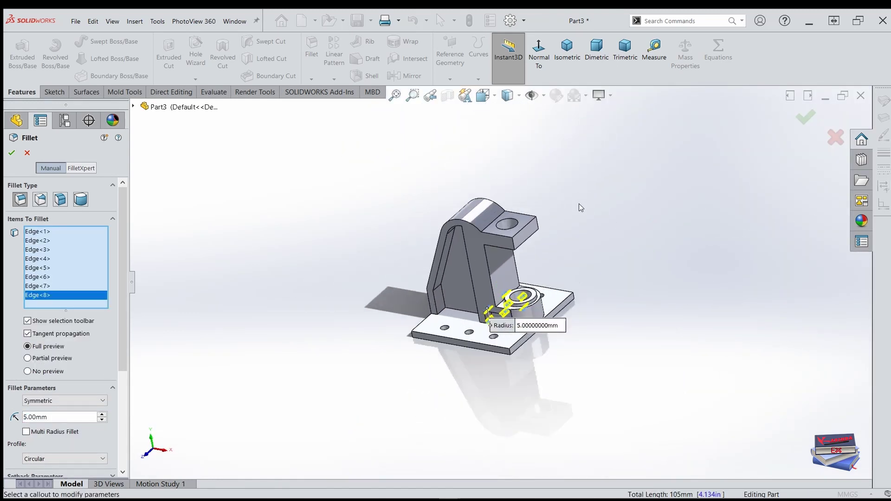
pyautogui.scroll(1, 581, 207)
pyautogui.moveTo(581, 207); pyautogui.dragTo(268, 208, button='middle')
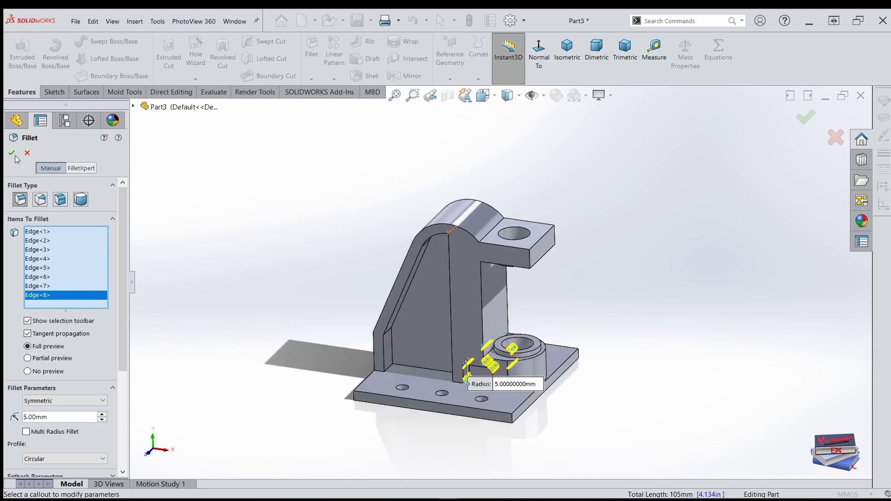
pyautogui.press('Return')
# Start a 10 mm fillet on the arch-to-lug edge and two base plate corner edges.
pyautogui.scroll(1, 607, 329)
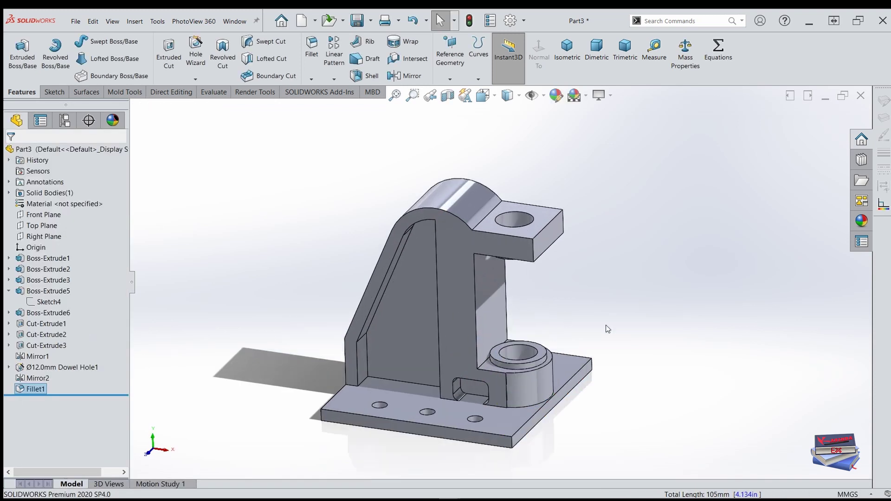
pyautogui.press('Return')
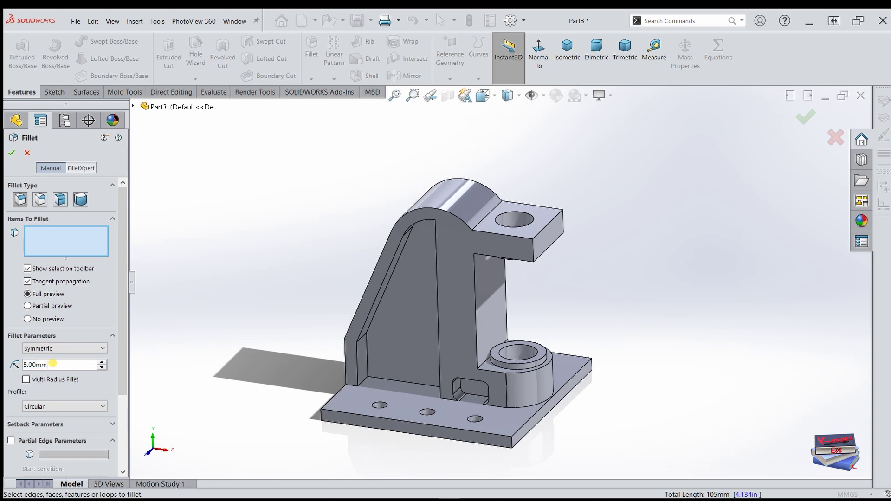
pyautogui.write('10')
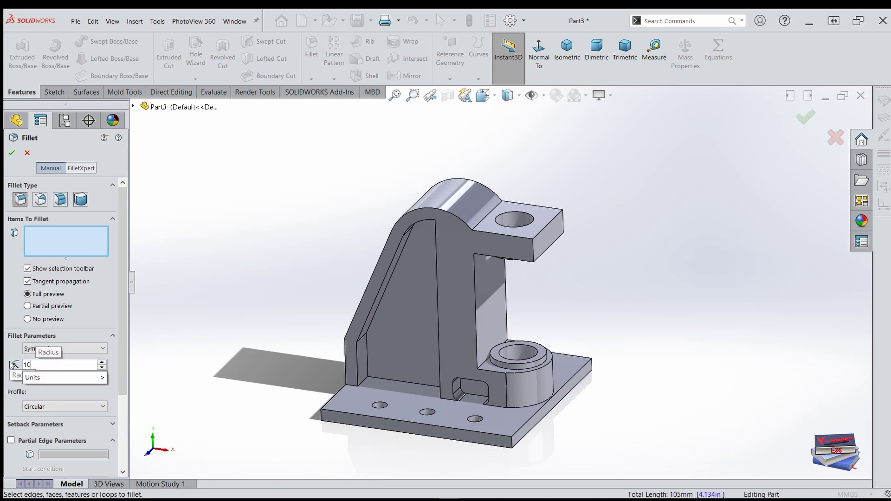
pyautogui.scroll(1, 412, 326)
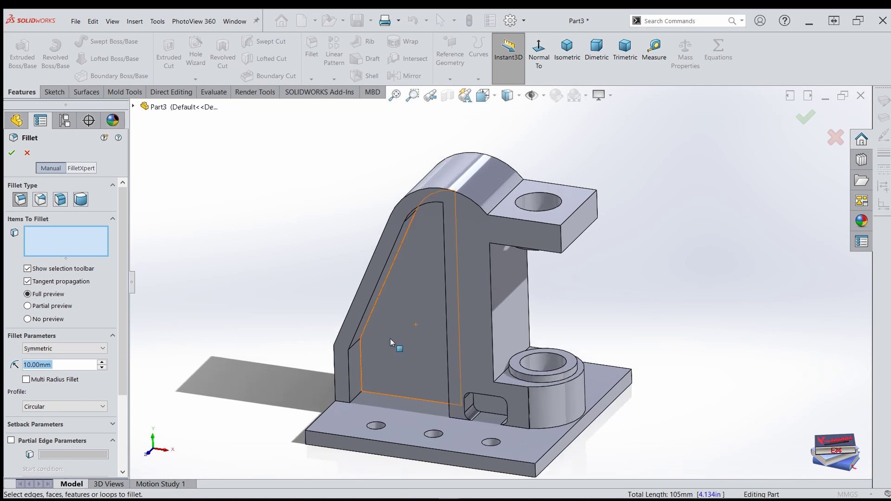
pyautogui.click(501, 204)
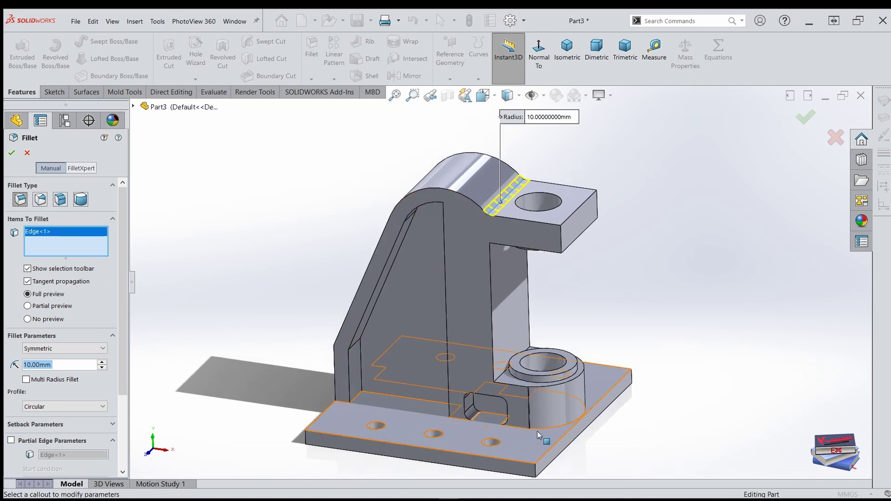
pyautogui.scroll(-1, 492, 428)
pyautogui.scroll(1, 332, 410)
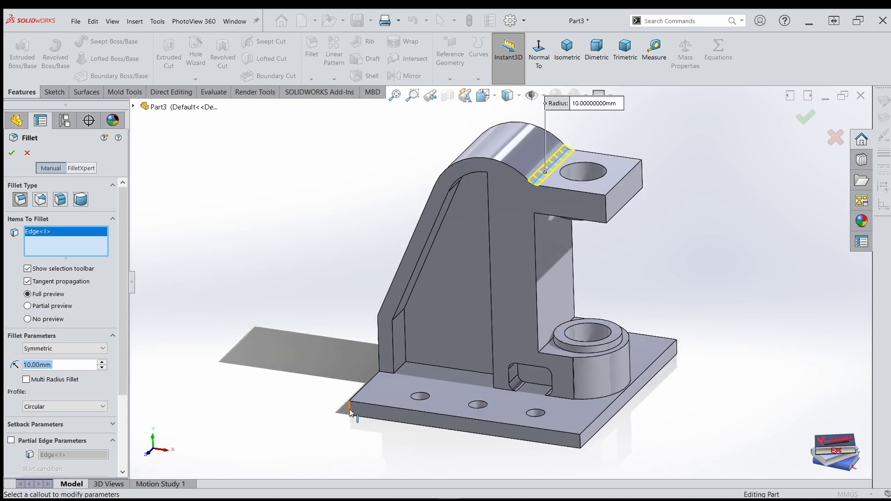
pyautogui.click(351, 411)
pyautogui.click(581, 444)
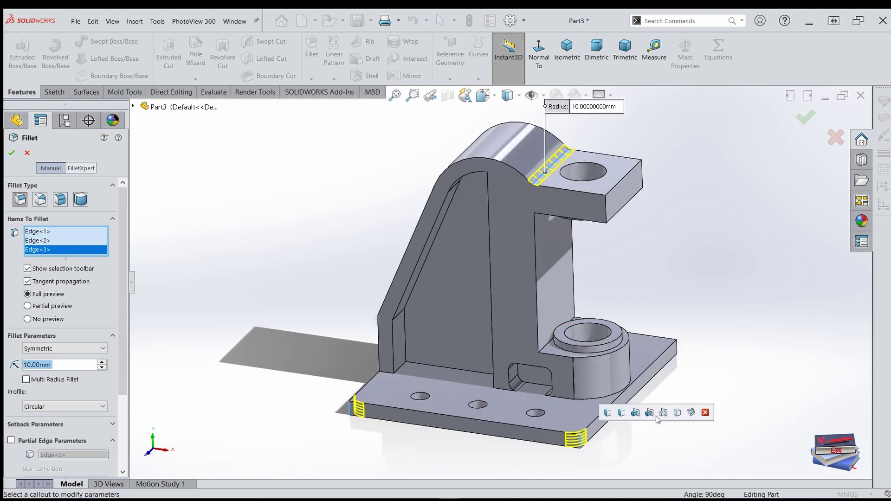
# Add two more base corner edges and the rib's vertical and slanted edges.
pyautogui.moveTo(692, 410); pyautogui.dragTo(678, 362, button='middle')
pyautogui.click(570, 420)
pyautogui.click(586, 386)
pyautogui.scroll(-3, 441, 265)
pyautogui.moveTo(432, 261); pyautogui.dragTo(418, 279, button='middle')
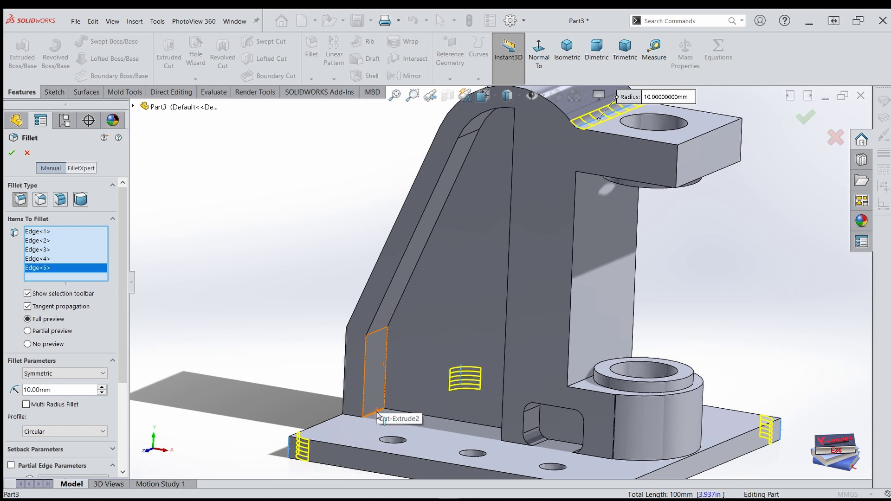
pyautogui.click(378, 416)
pyautogui.click(409, 287)
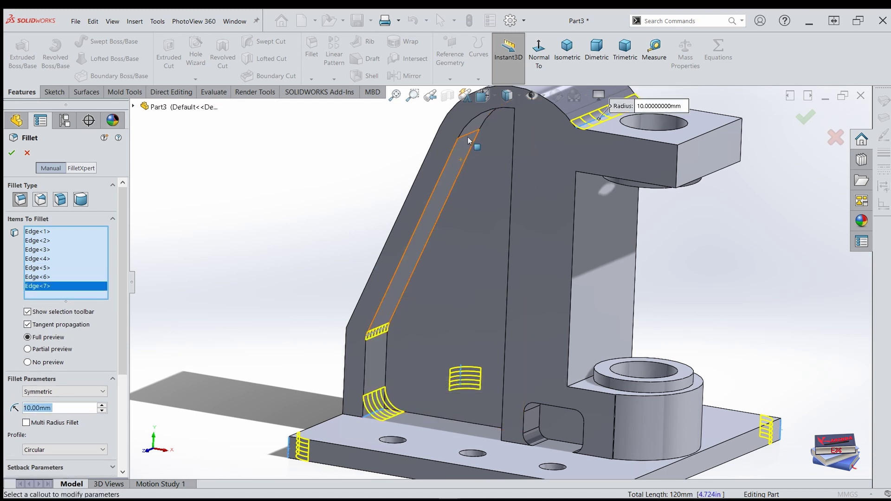
pyautogui.moveTo(484, 144); pyautogui.dragTo(533, 243, button='middle')
pyautogui.scroll(-2, 544, 238)
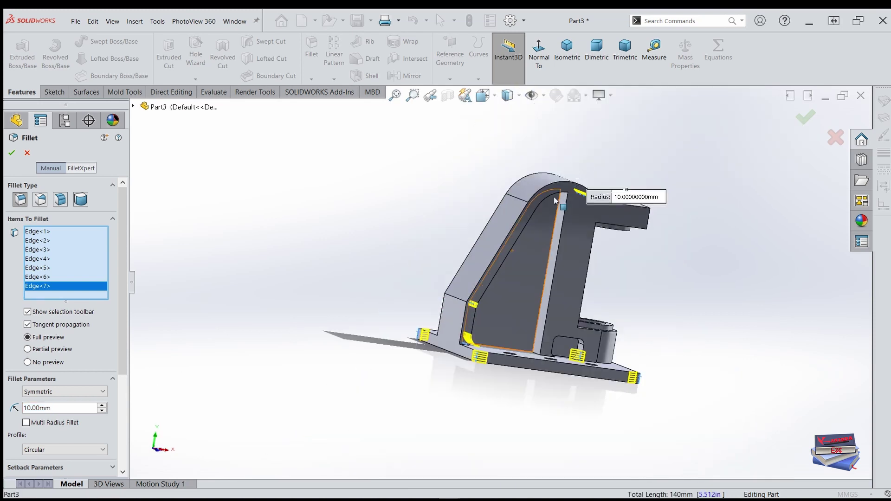
pyautogui.scroll(2, 560, 205)
pyautogui.moveTo(560, 204); pyautogui.dragTo(586, 148, button='middle')
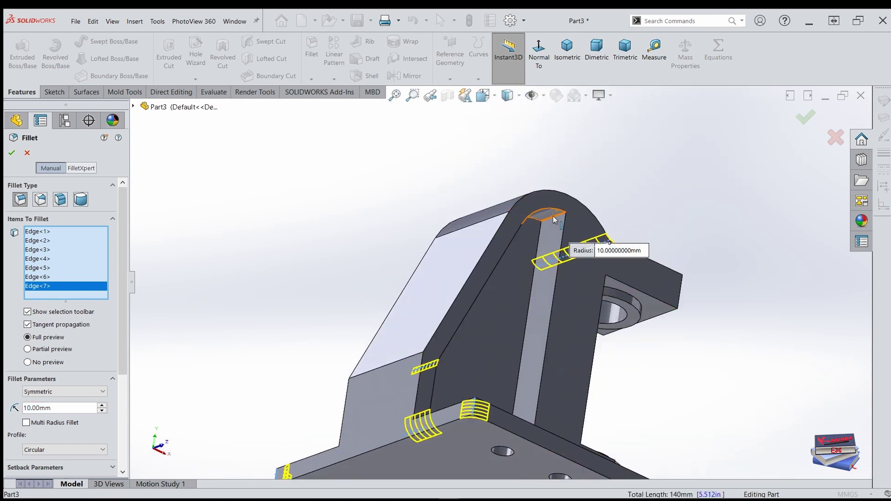
# Add a base-plate edge, the first rib face and the rib's top edge to the fillet.
pyautogui.moveTo(555, 224); pyautogui.dragTo(483, 400, button='middle')
pyautogui.scroll(-5, 483, 402)
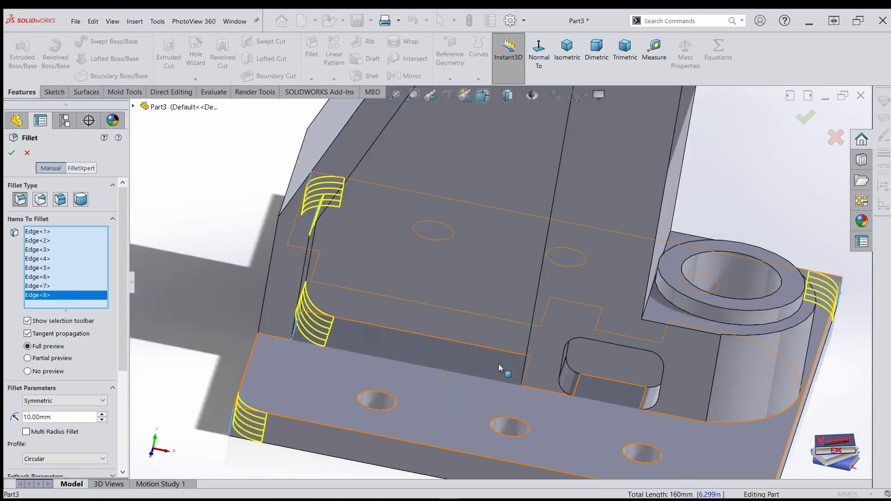
pyautogui.moveTo(503, 370); pyautogui.dragTo(542, 377, button='middle')
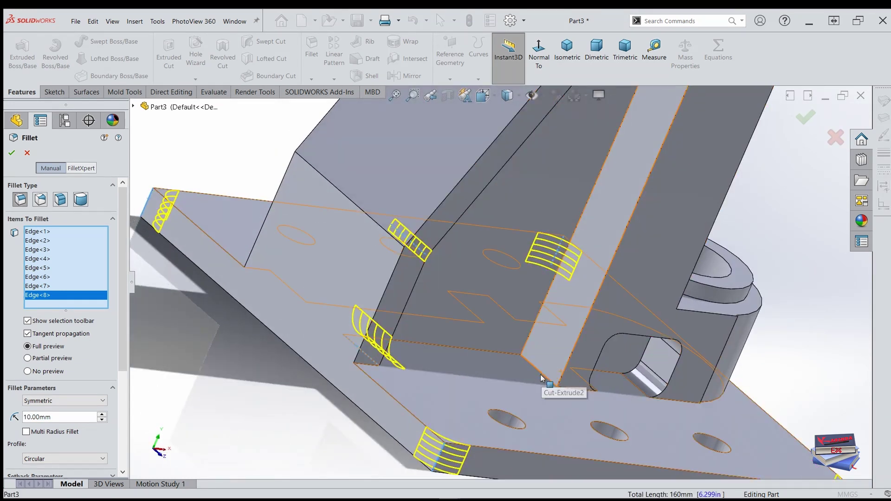
pyautogui.click(534, 370)
pyautogui.scroll(2, 440, 421)
pyautogui.scroll(3, 440, 420)
pyautogui.moveTo(440, 421); pyautogui.dragTo(484, 206, button='middle')
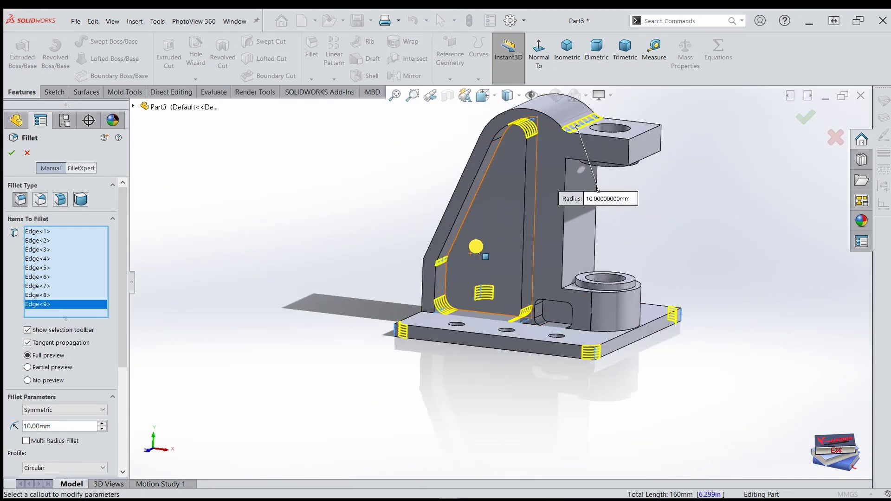
pyautogui.click(471, 258)
pyautogui.moveTo(470, 258); pyautogui.dragTo(437, 207, button='middle')
pyautogui.scroll(-3, 450, 264)
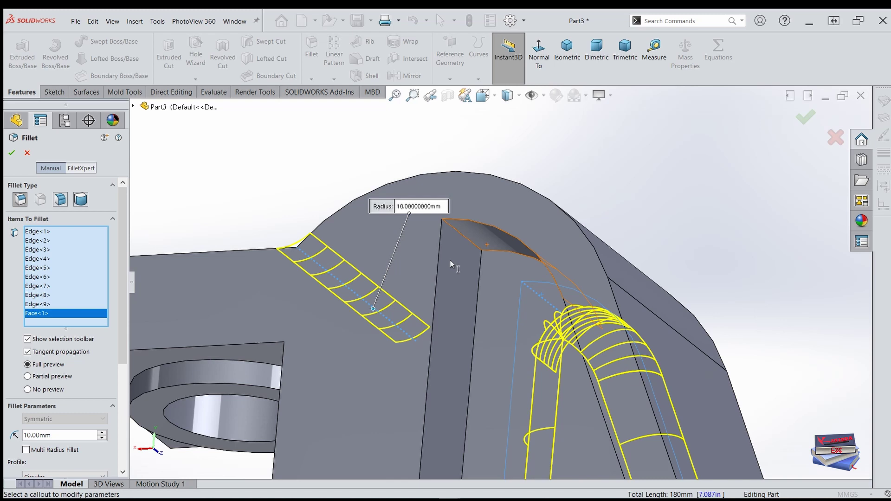
pyautogui.click(459, 237)
# Add two more rib edges, the other rib face and the rib's top corner edge.
pyautogui.scroll(8, 503, 330)
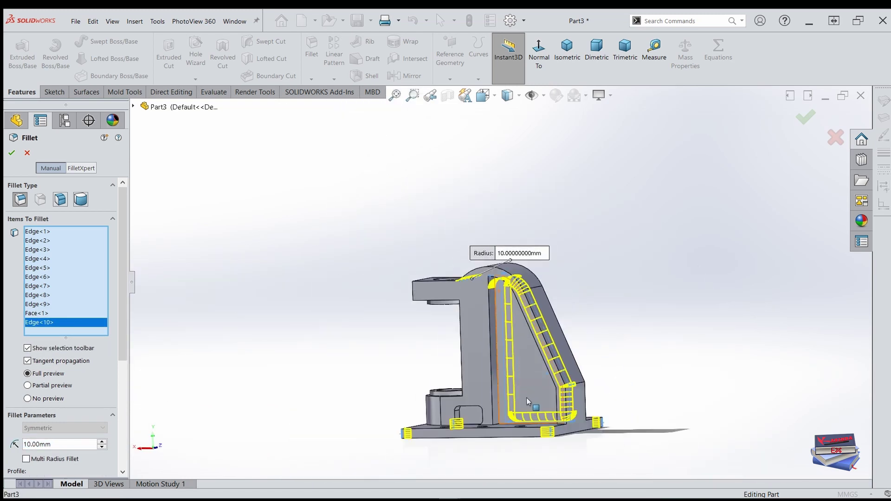
pyautogui.scroll(-3, 528, 402)
pyautogui.moveTo(510, 390); pyautogui.dragTo(566, 430, button='middle')
pyautogui.scroll(-3, 478, 372)
pyautogui.click(460, 414)
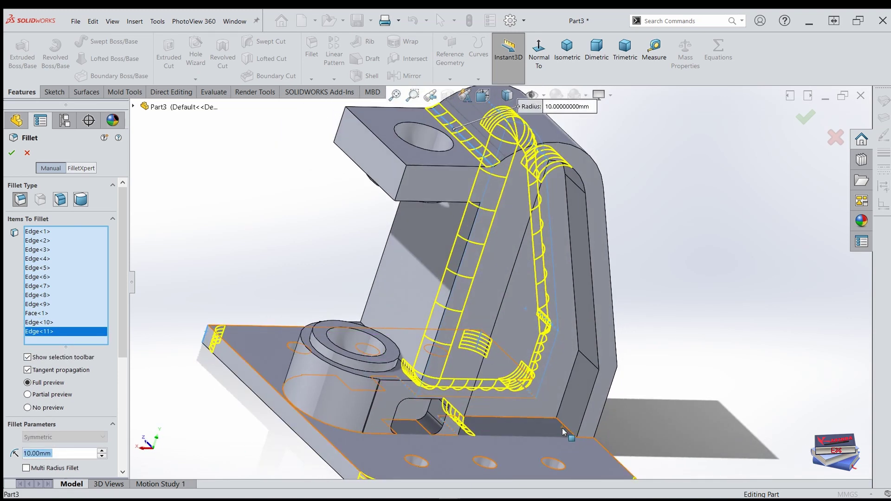
pyautogui.click(564, 430)
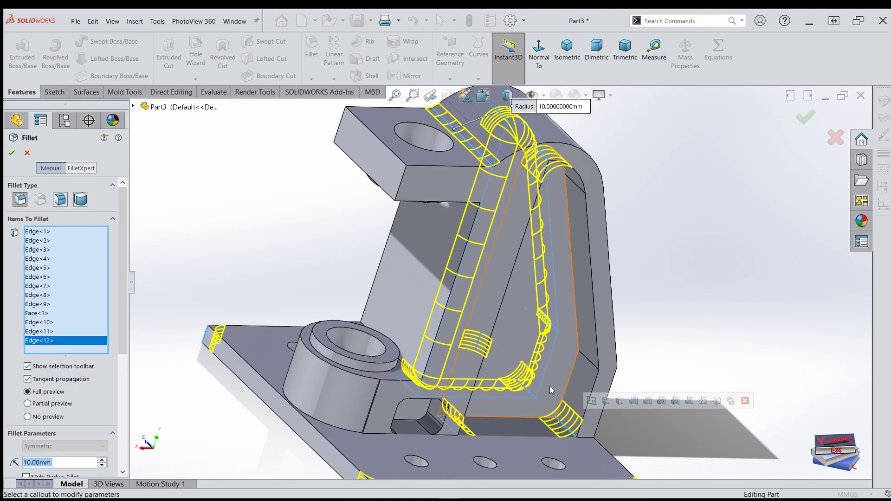
pyautogui.moveTo(564, 431); pyautogui.dragTo(524, 404, button='middle')
pyautogui.moveTo(519, 342); pyautogui.dragTo(495, 361, button='middle')
pyautogui.click(503, 321)
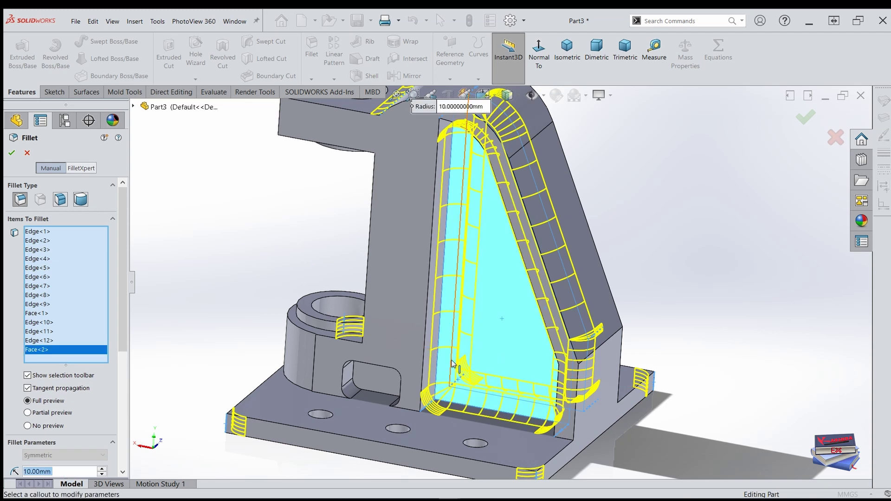
pyautogui.scroll(3, 502, 320)
pyautogui.moveTo(503, 320)
pyautogui.mouseDown(button='middle')
pyautogui.moveTo(423, 351)
pyautogui.moveTo(478, 312)
pyautogui.moveTo(497, 318)
pyautogui.moveTo(483, 325)
pyautogui.moveTo(506, 310)
pyautogui.mouseUp(button='middle')
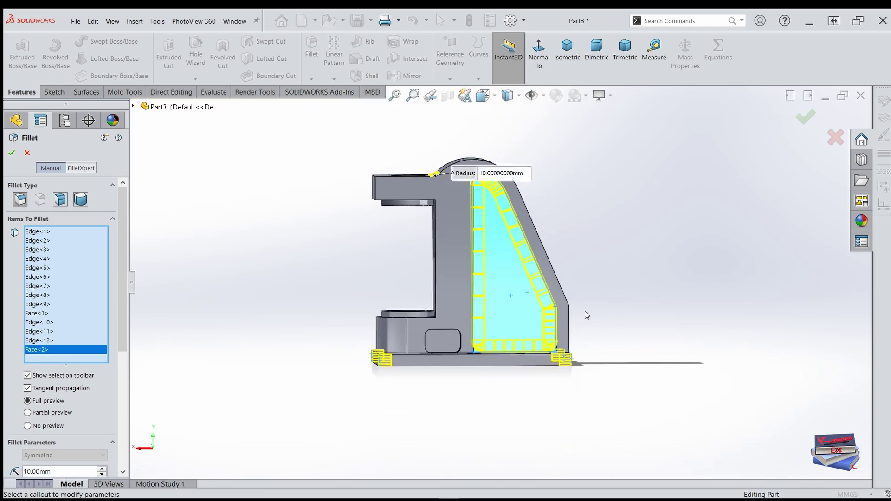
pyautogui.scroll(-3, 595, 302)
pyautogui.moveTo(595, 302); pyautogui.dragTo(579, 285, button='middle')
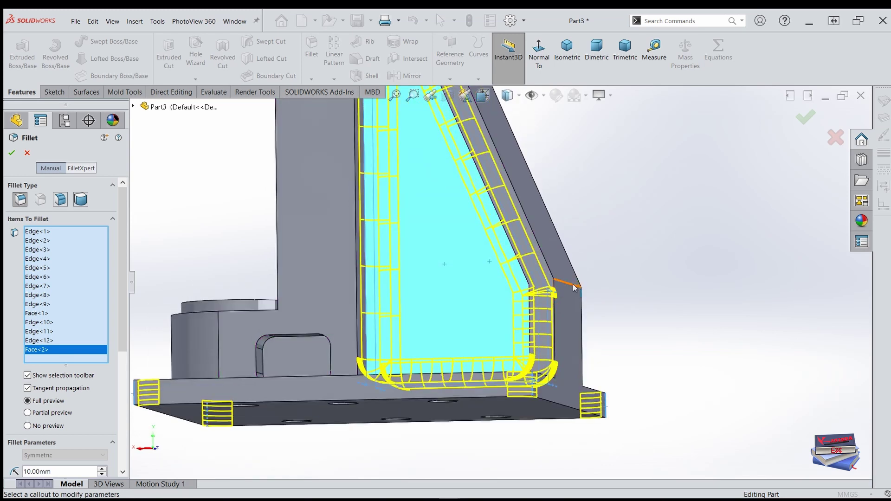
pyautogui.click(564, 283)
pyautogui.scroll(3, 564, 283)
pyautogui.moveTo(578, 373); pyautogui.dragTo(350, 272, button='middle')
pyautogui.click(568, 49)
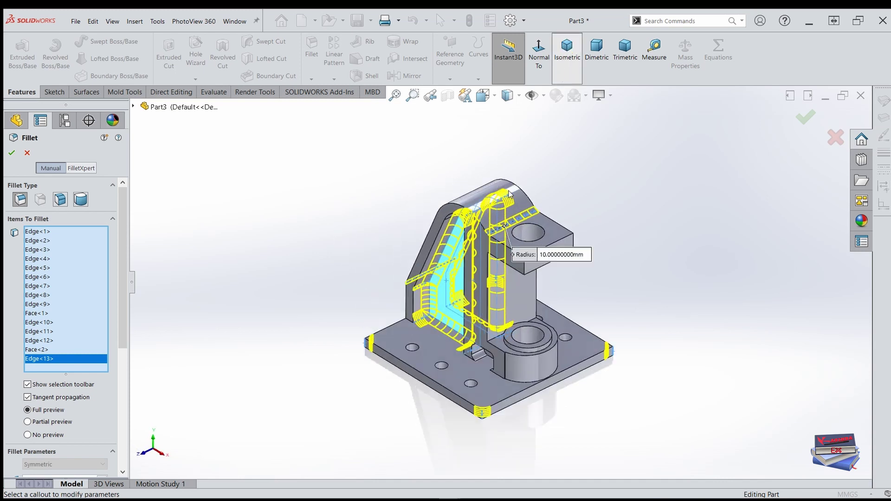
# Apply the 10 mm Fillet2, inspect it in isometric, and select the bracket's solid body.
pyautogui.click(10, 153)
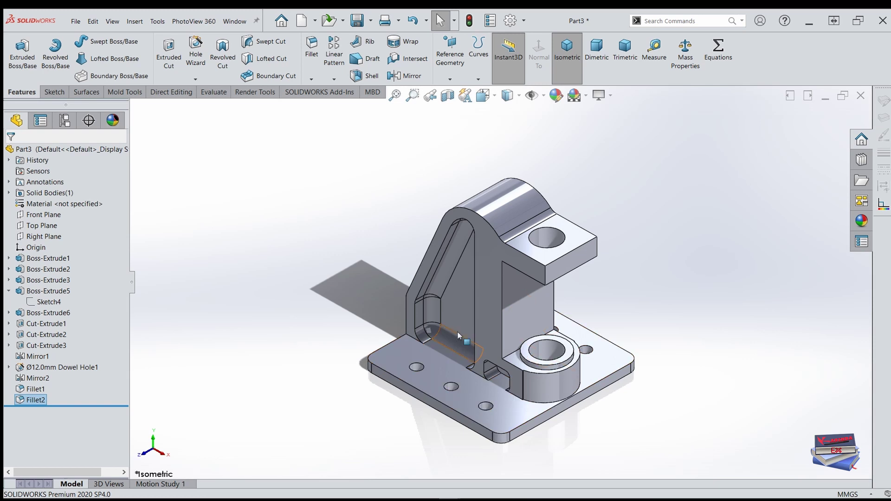
pyautogui.moveTo(458, 331); pyautogui.dragTo(515, 278, button='middle')
pyautogui.moveTo(544, 242); pyautogui.dragTo(496, 315, button='middle')
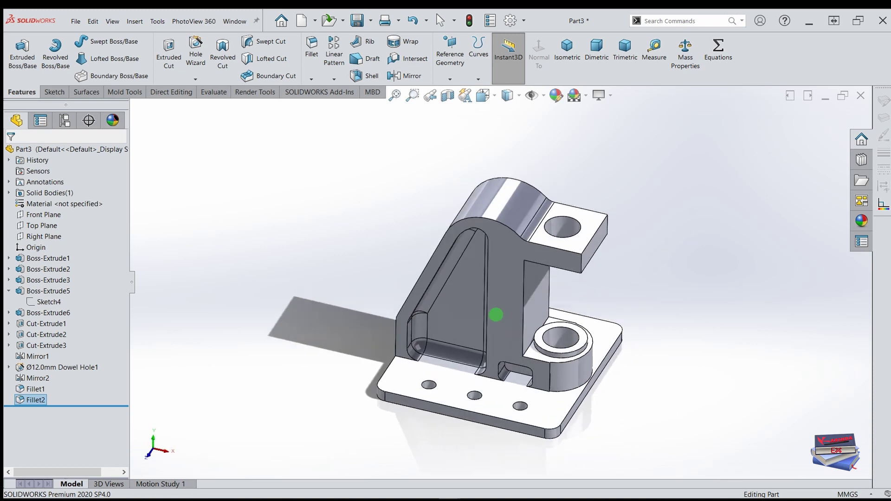
pyautogui.click(567, 49)
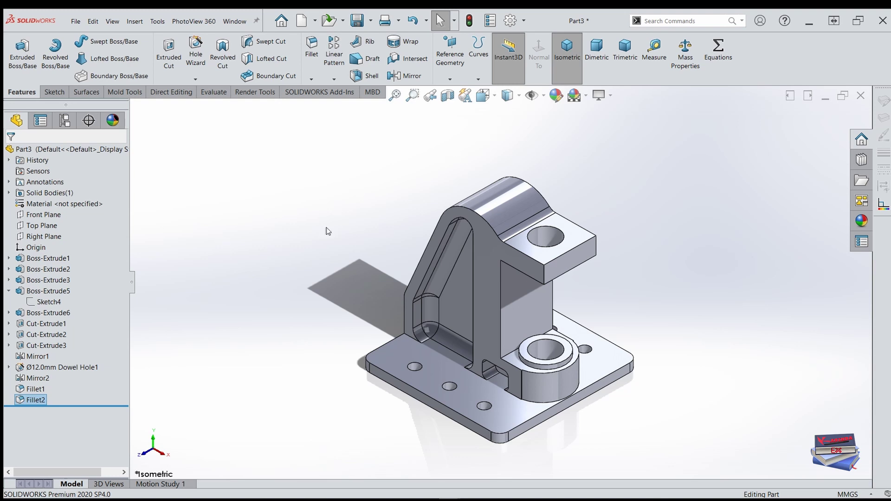
pyautogui.click(50, 193)
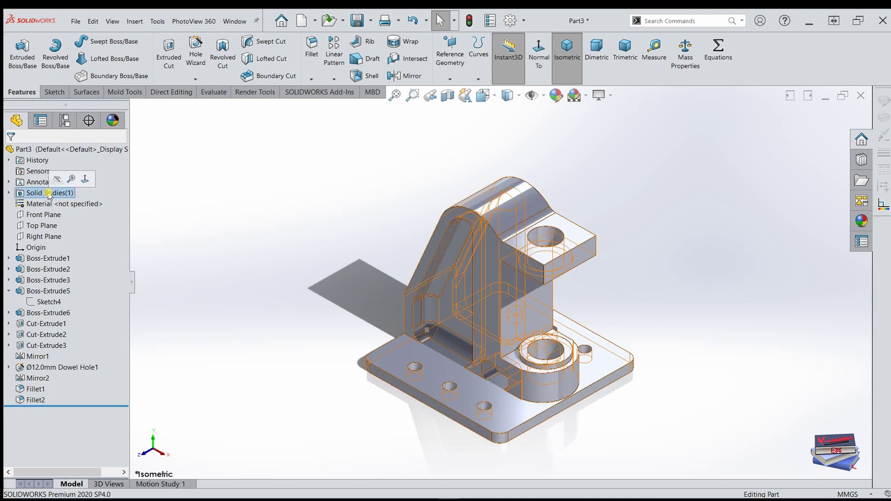
# Apply the PW-MT11240 appearance from Plastic > Textured to the bracket body.
pyautogui.click(557, 96)
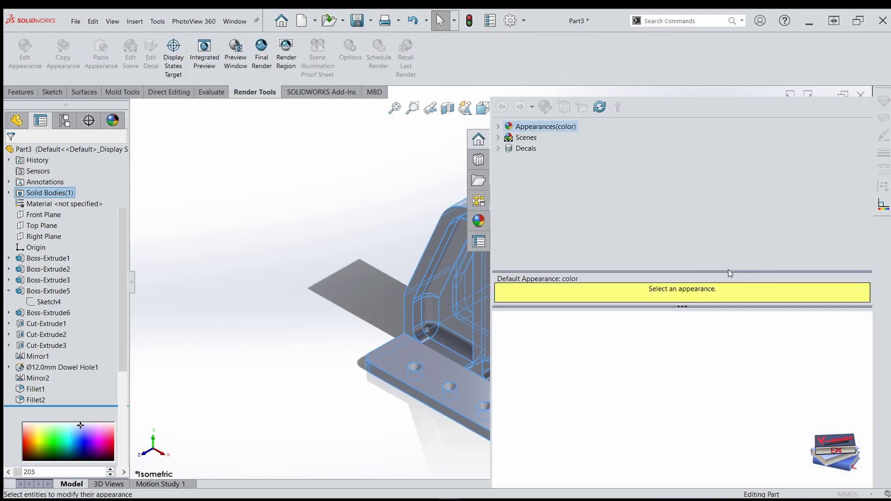
pyautogui.click(498, 126)
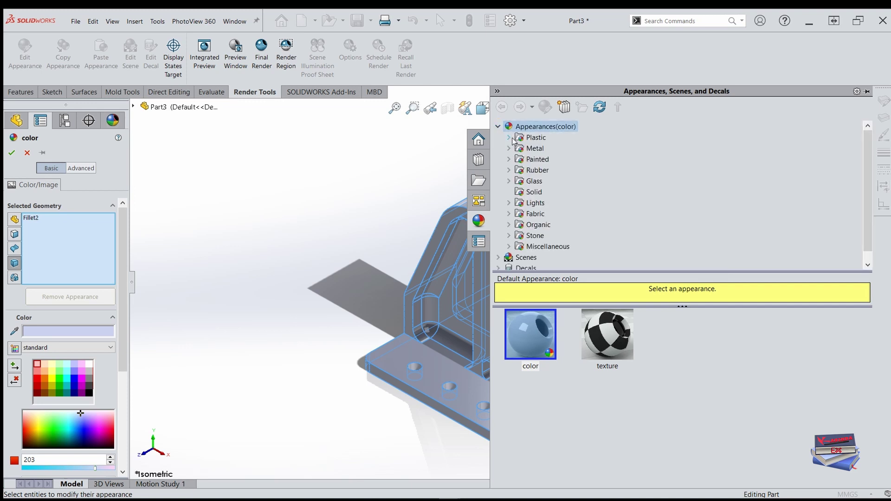
pyautogui.click(509, 139)
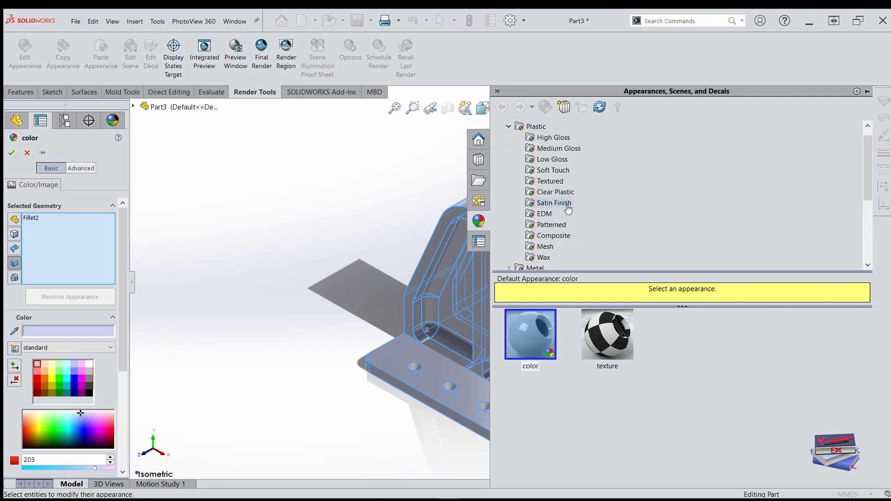
pyautogui.click(545, 182)
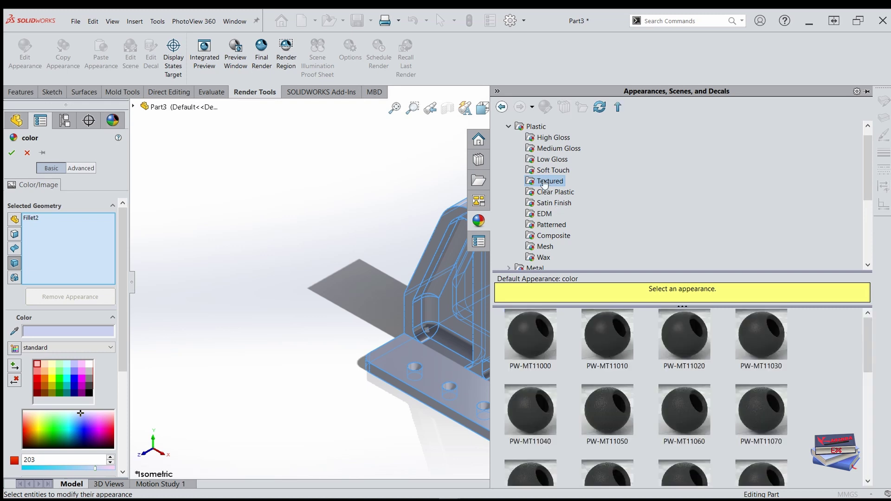
pyautogui.scroll(-5, 674, 385)
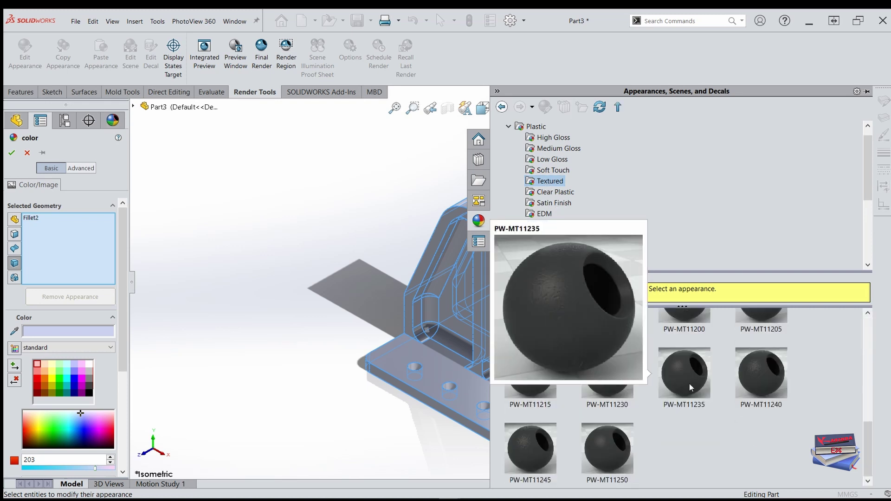
pyautogui.scroll(2, 749, 390)
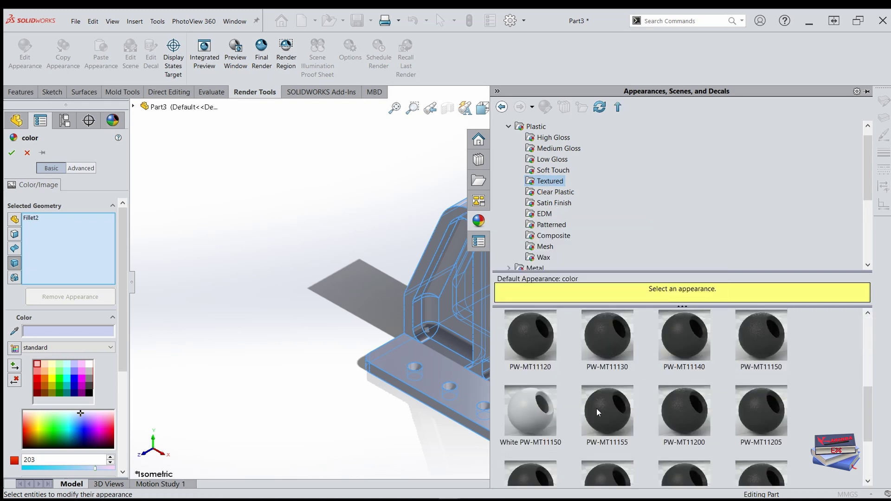
pyautogui.scroll(-2, 751, 385)
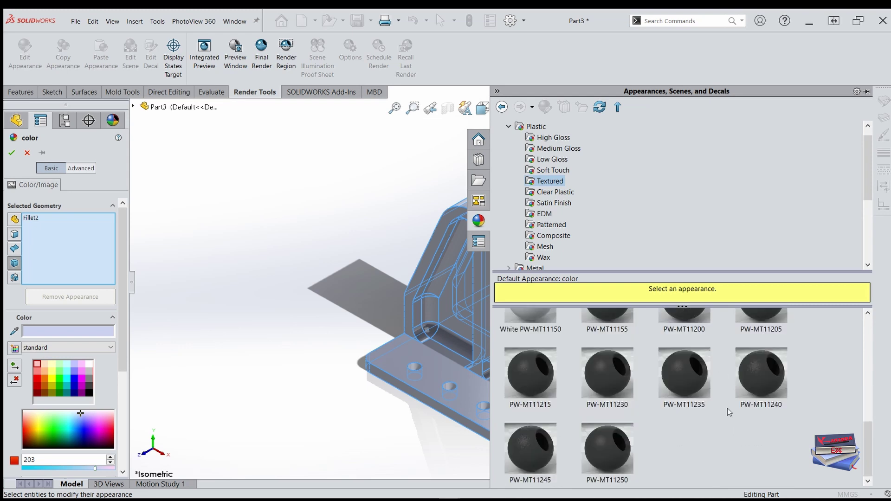
pyautogui.click(760, 384)
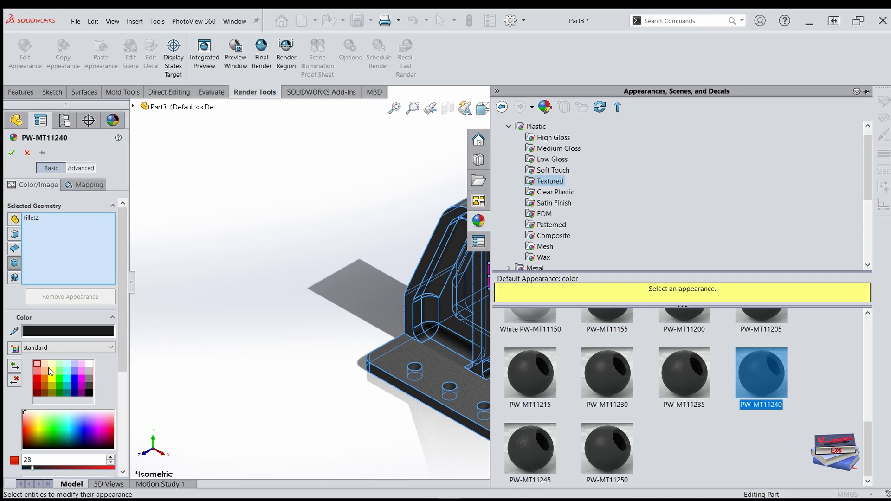
# Change the appearance colour to red and confirm it.
pyautogui.click(51, 365)
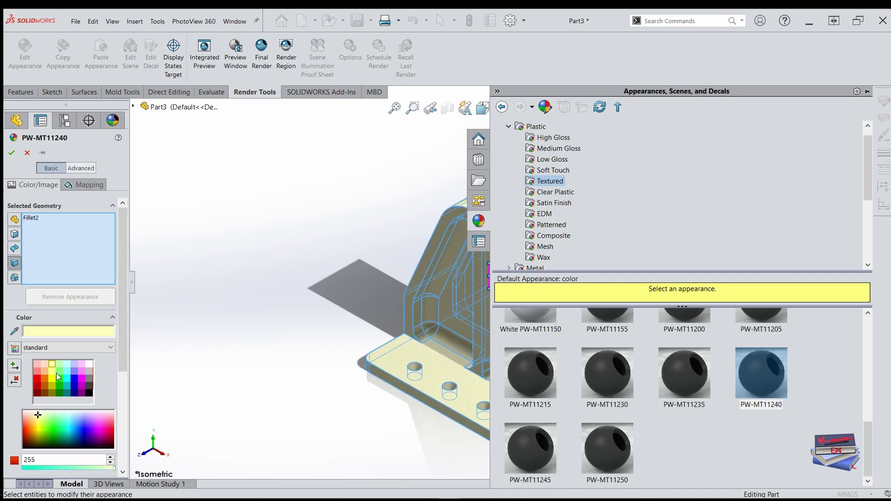
pyautogui.click(58, 372)
pyautogui.click(49, 371)
pyautogui.click(38, 379)
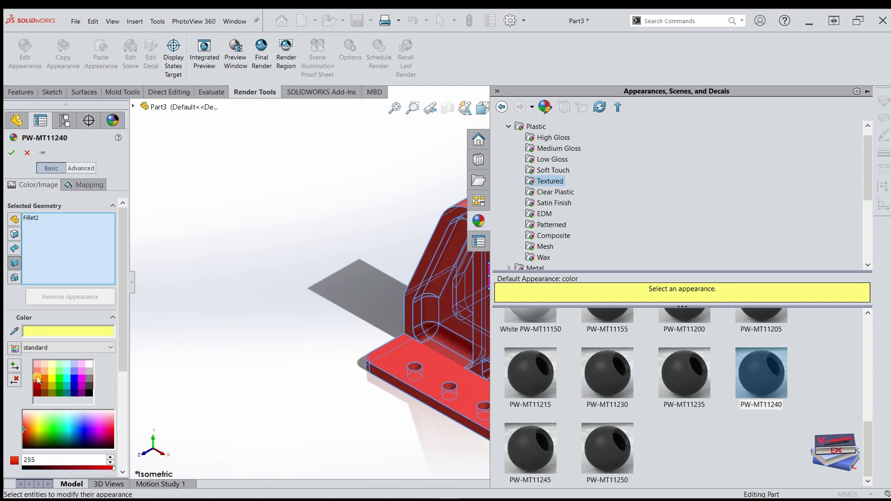
pyautogui.click(12, 153)
# Dismiss the appearance library and display the red bracket in the Dimetric orientation.
pyautogui.click(308, 237)
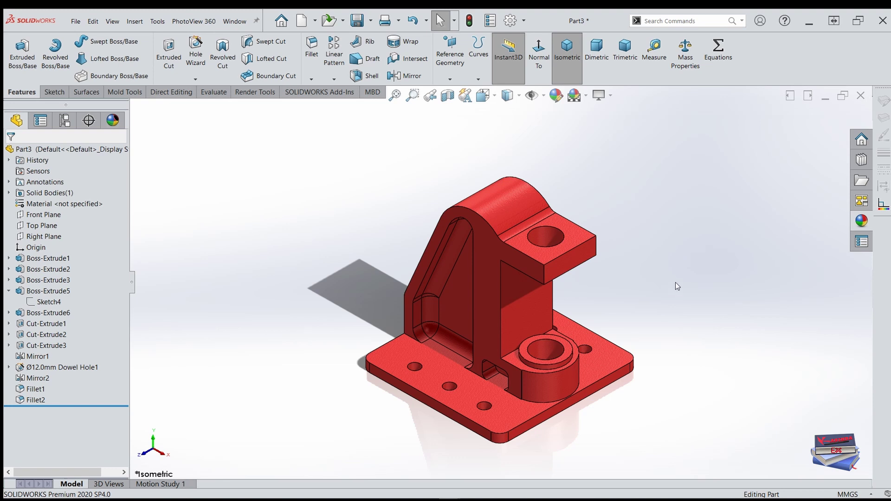
pyautogui.click(596, 51)
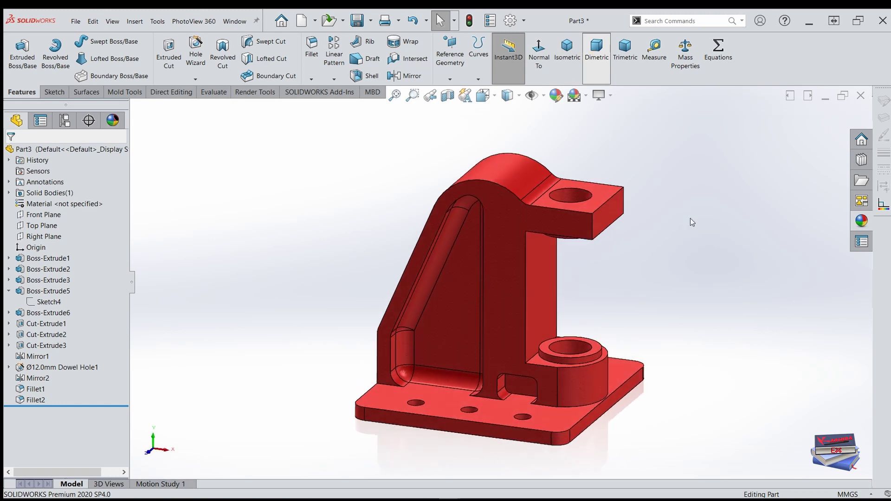